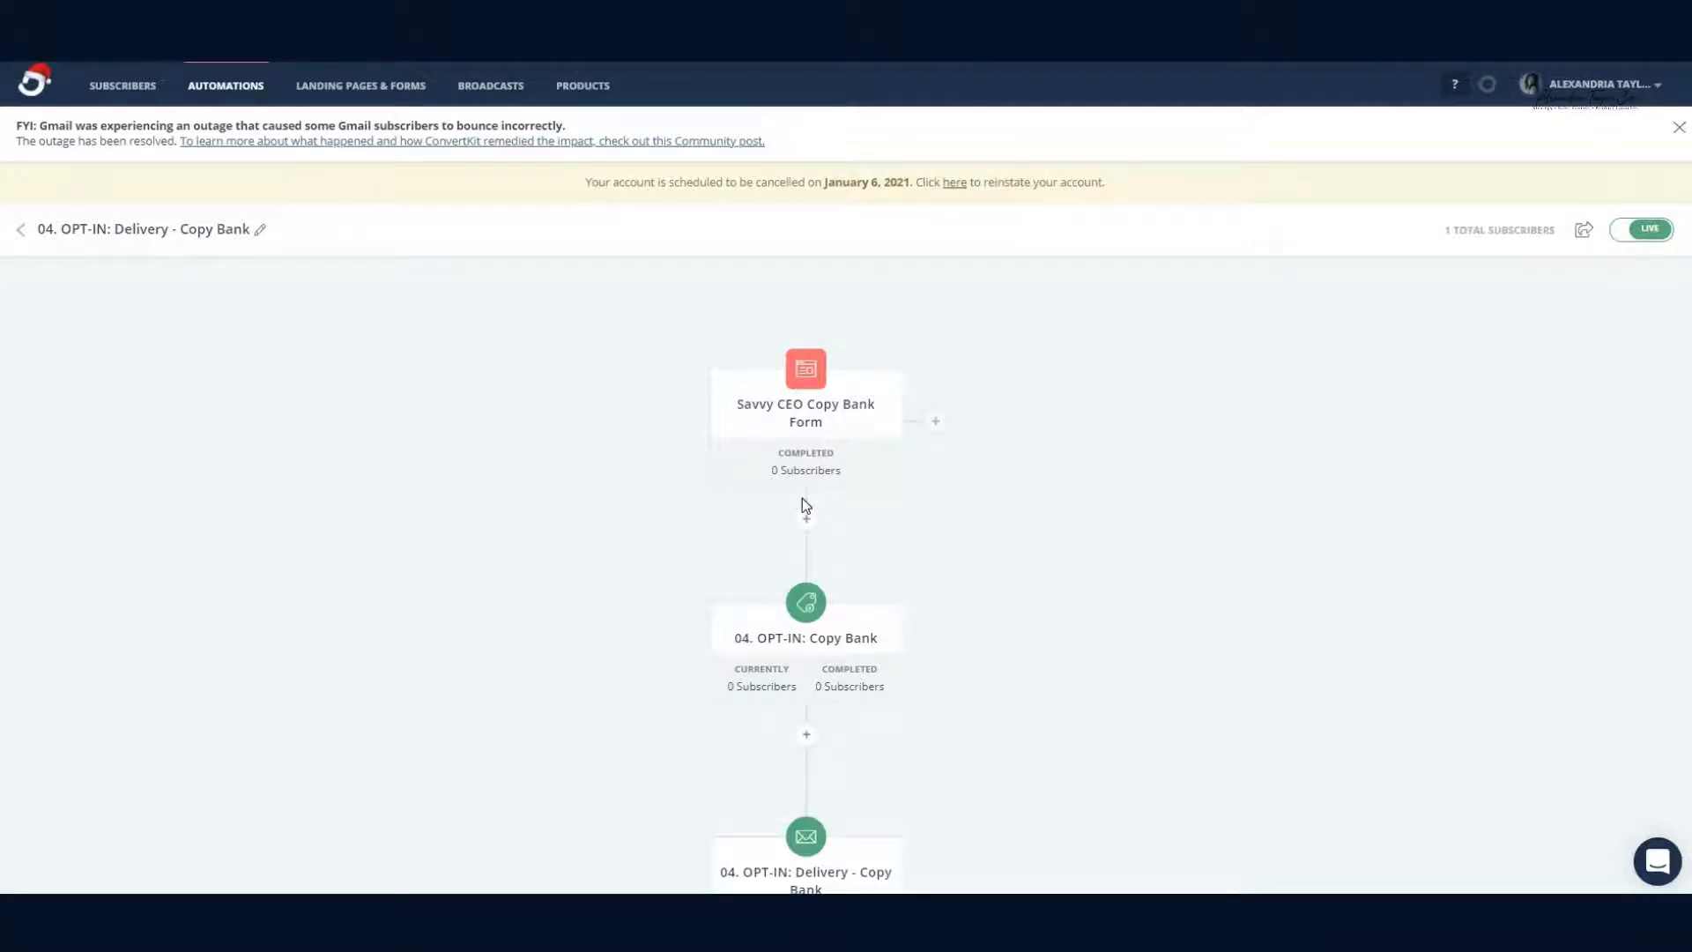
Step: Scroll through the ConvertKit Copy Bank automation's steps down to the Welcome Sequence
mouse_move(778, 425)
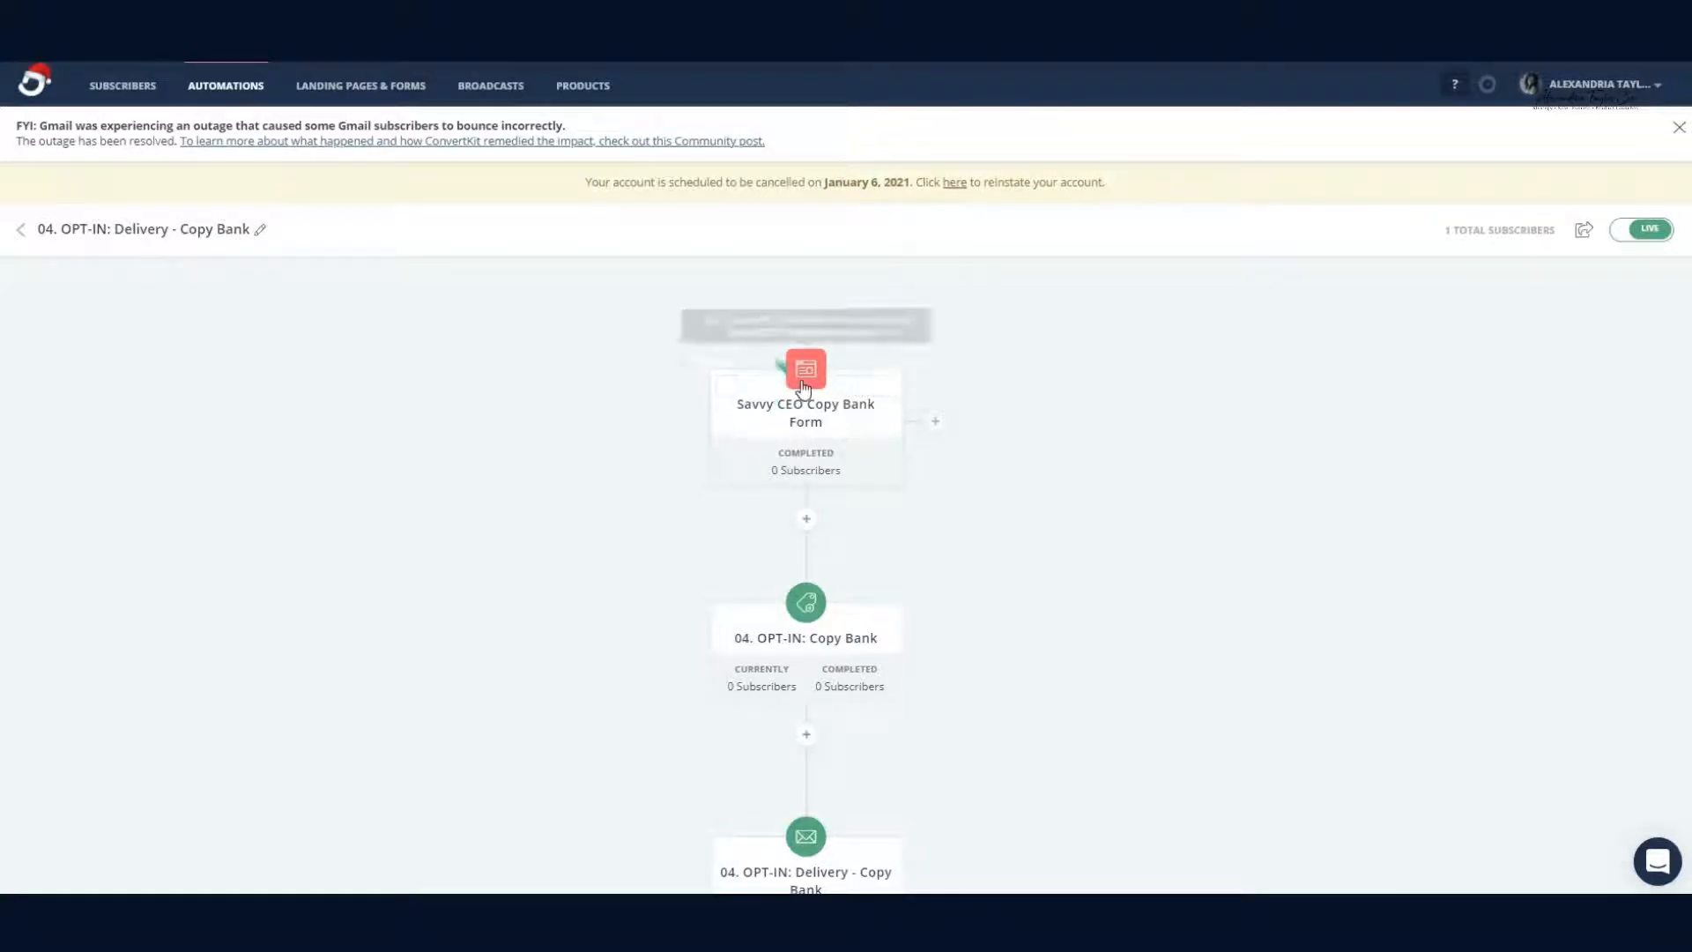
scroll(833, 463, down, 2)
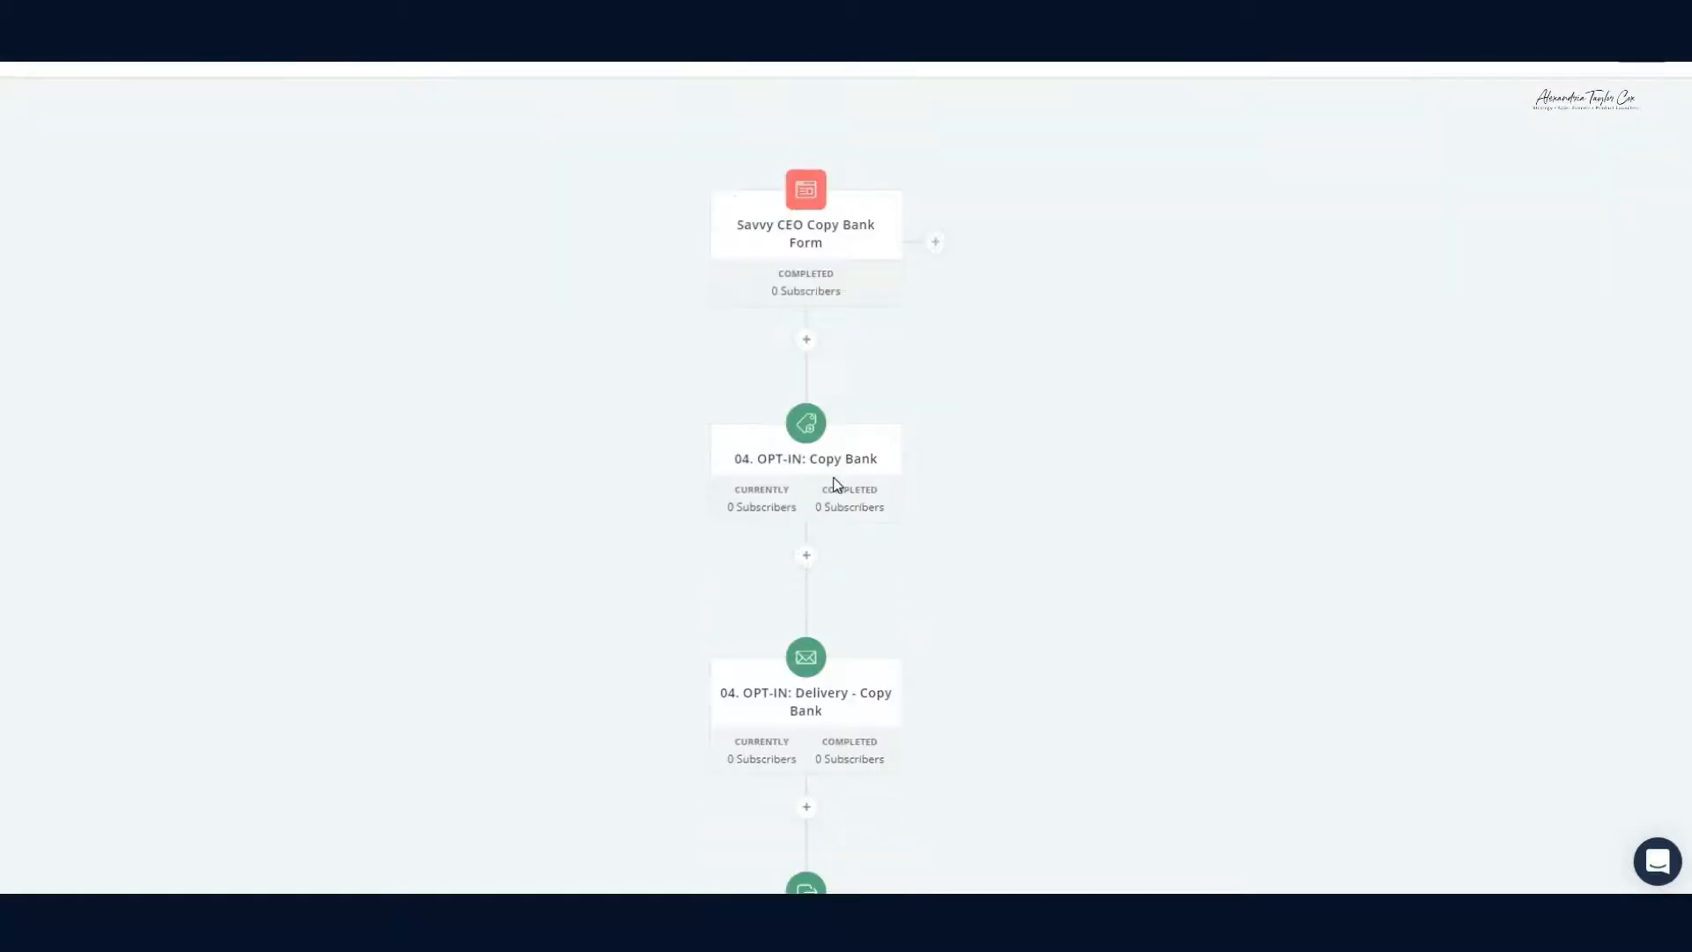
scroll(800, 384, down, 1)
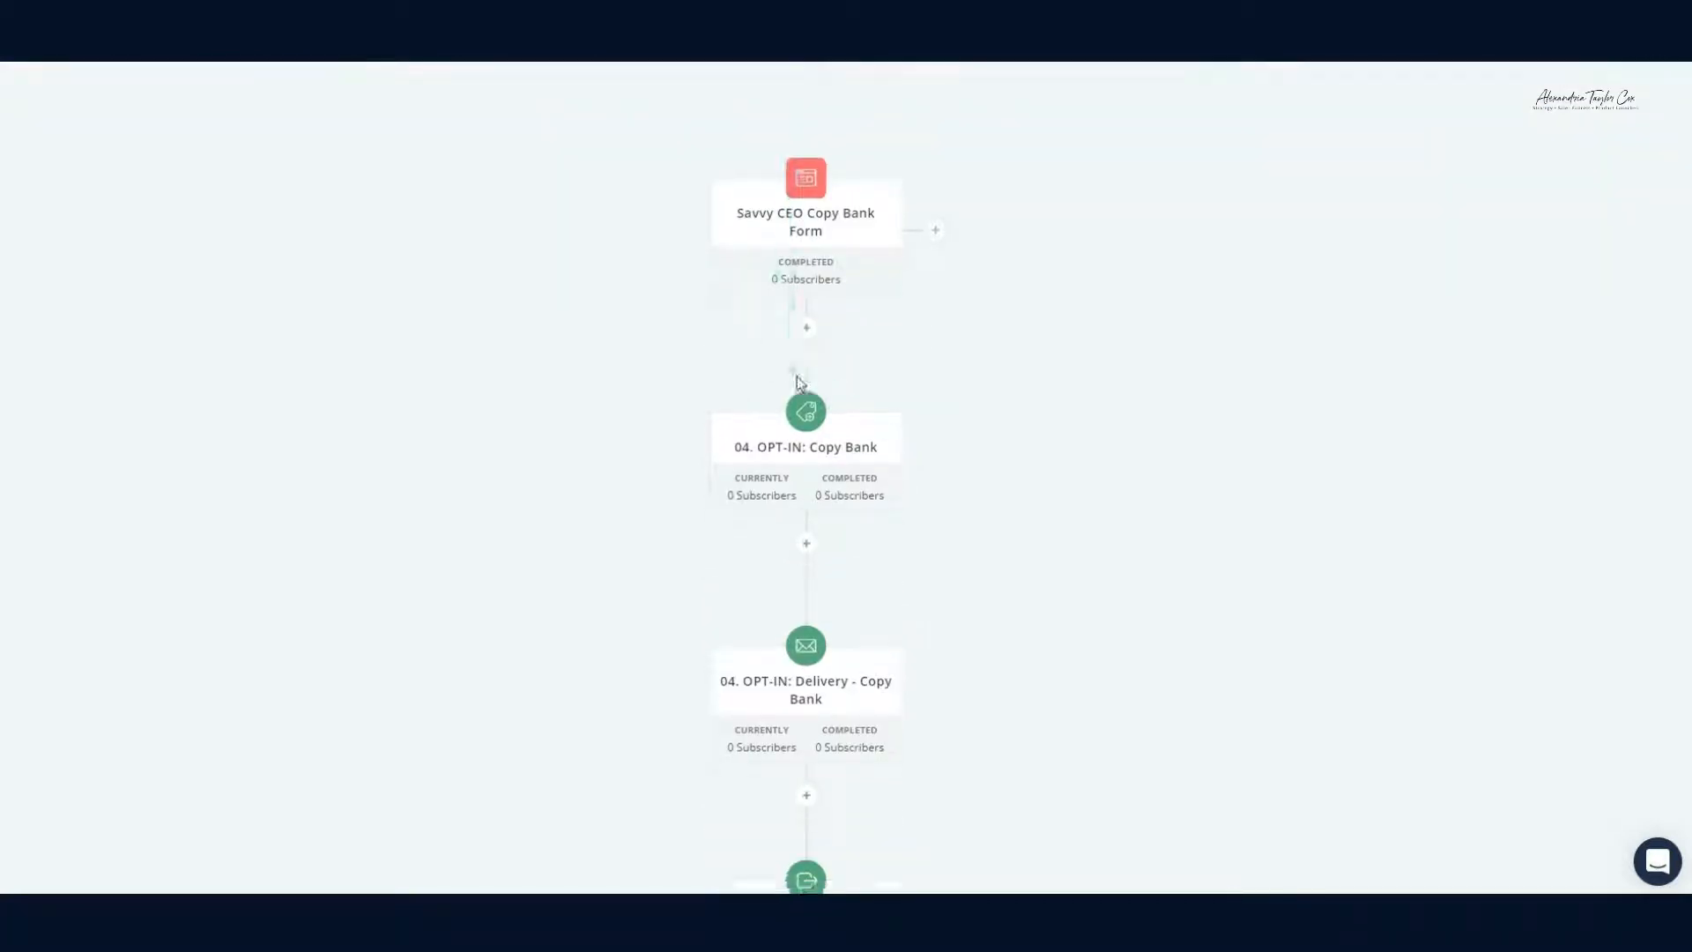
scroll(802, 388, down, 3)
scroll(806, 389, up, 3)
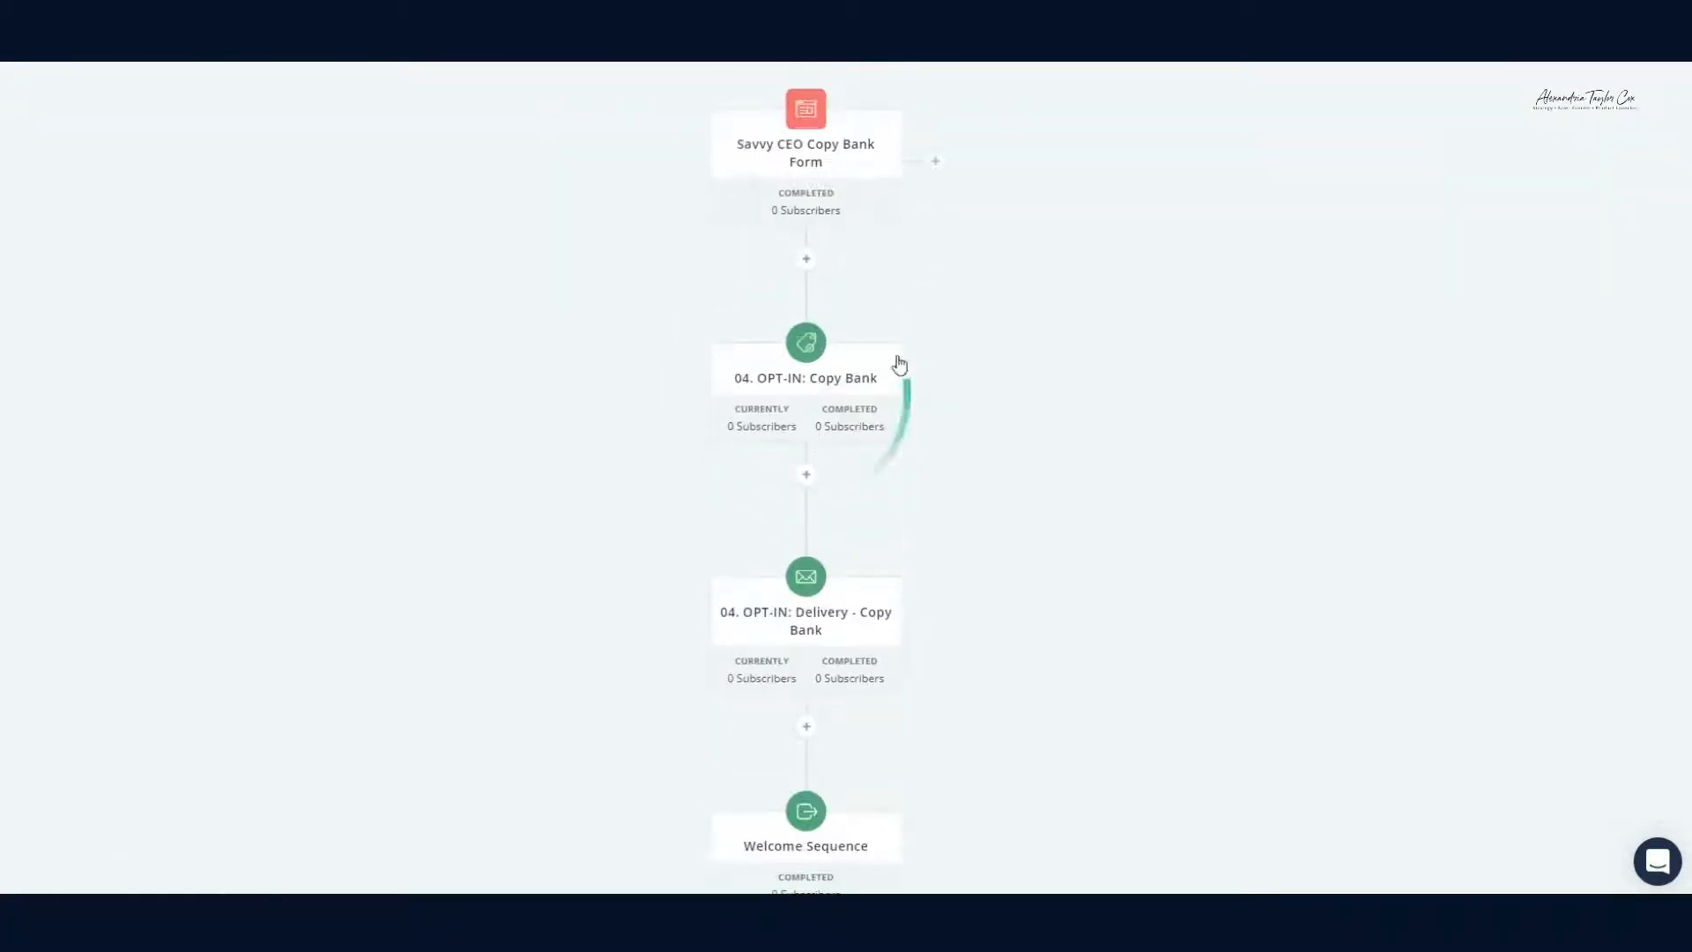
scroll(732, 608, down, 1)
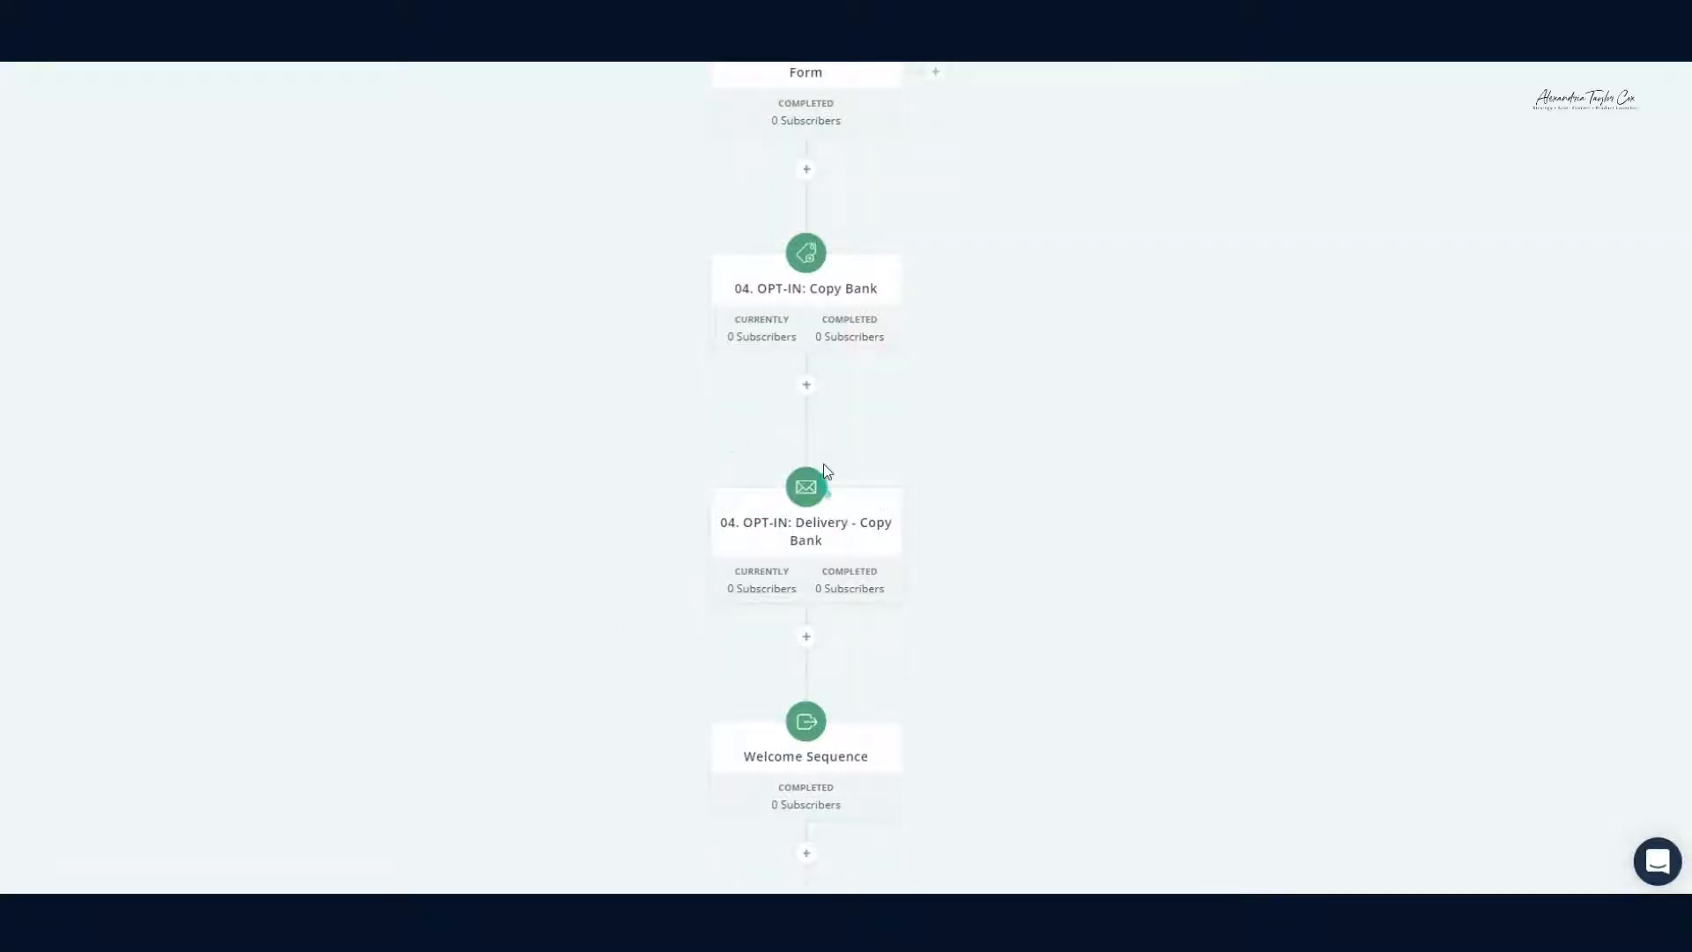
scroll(1146, 645, up, 4)
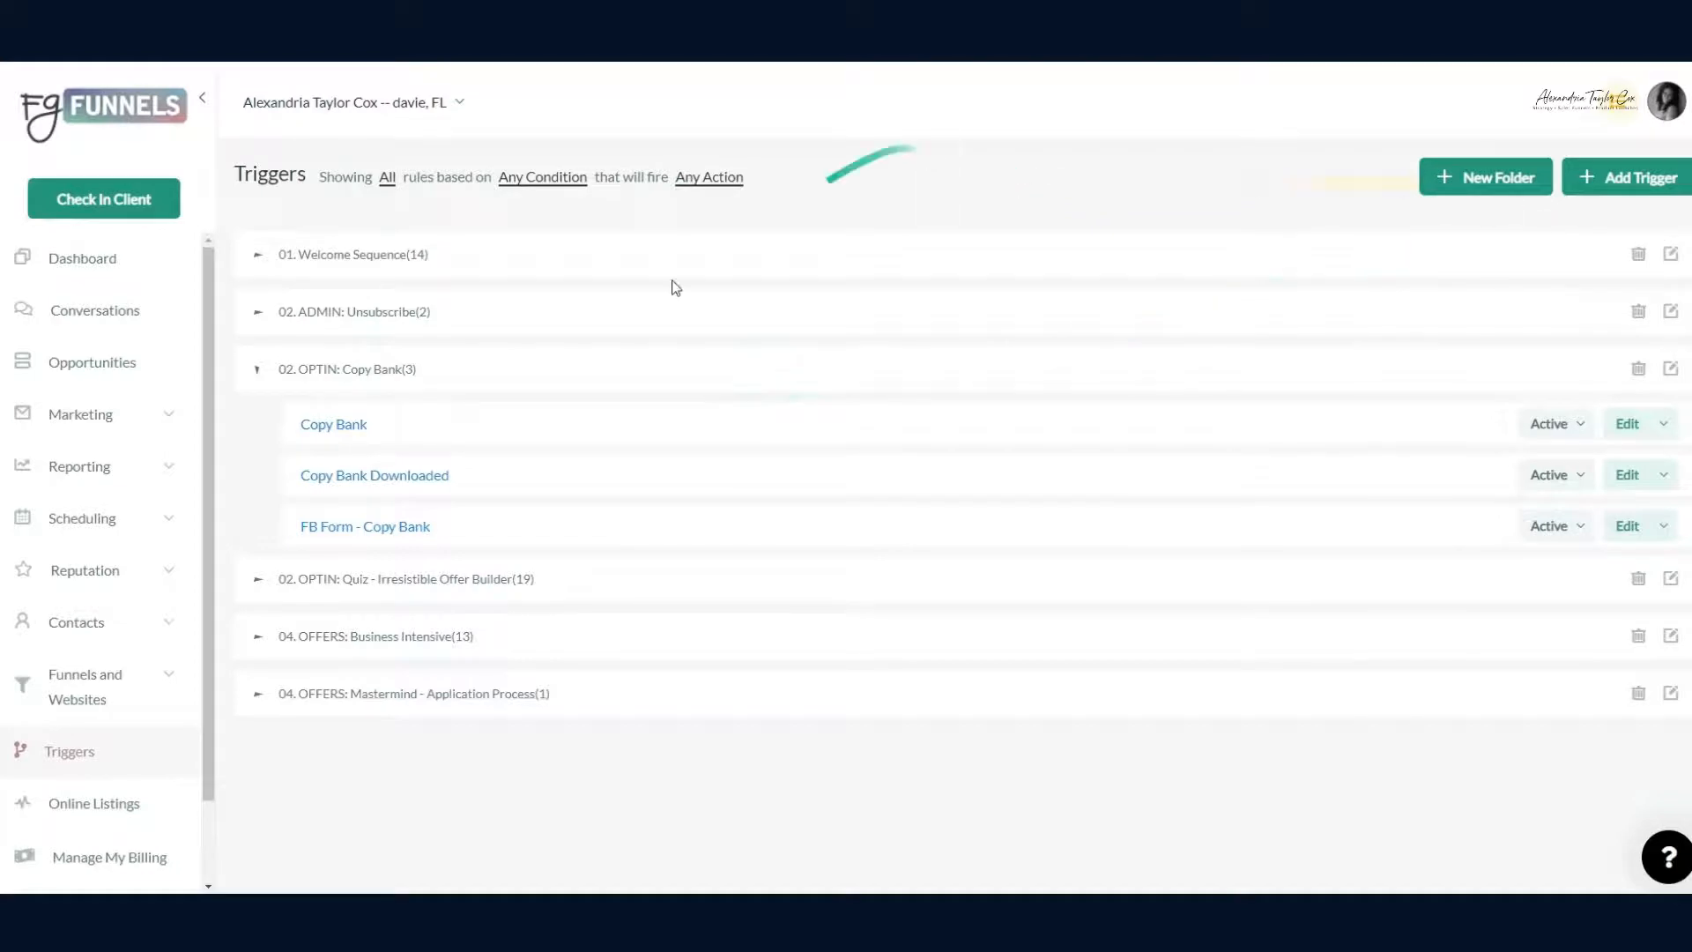
Step: Add and save a trigger 'Copy bank delivery in convertkit - demo' under folder 02. OPTIN: Copy Bank
scroll(163, 309, down, 2)
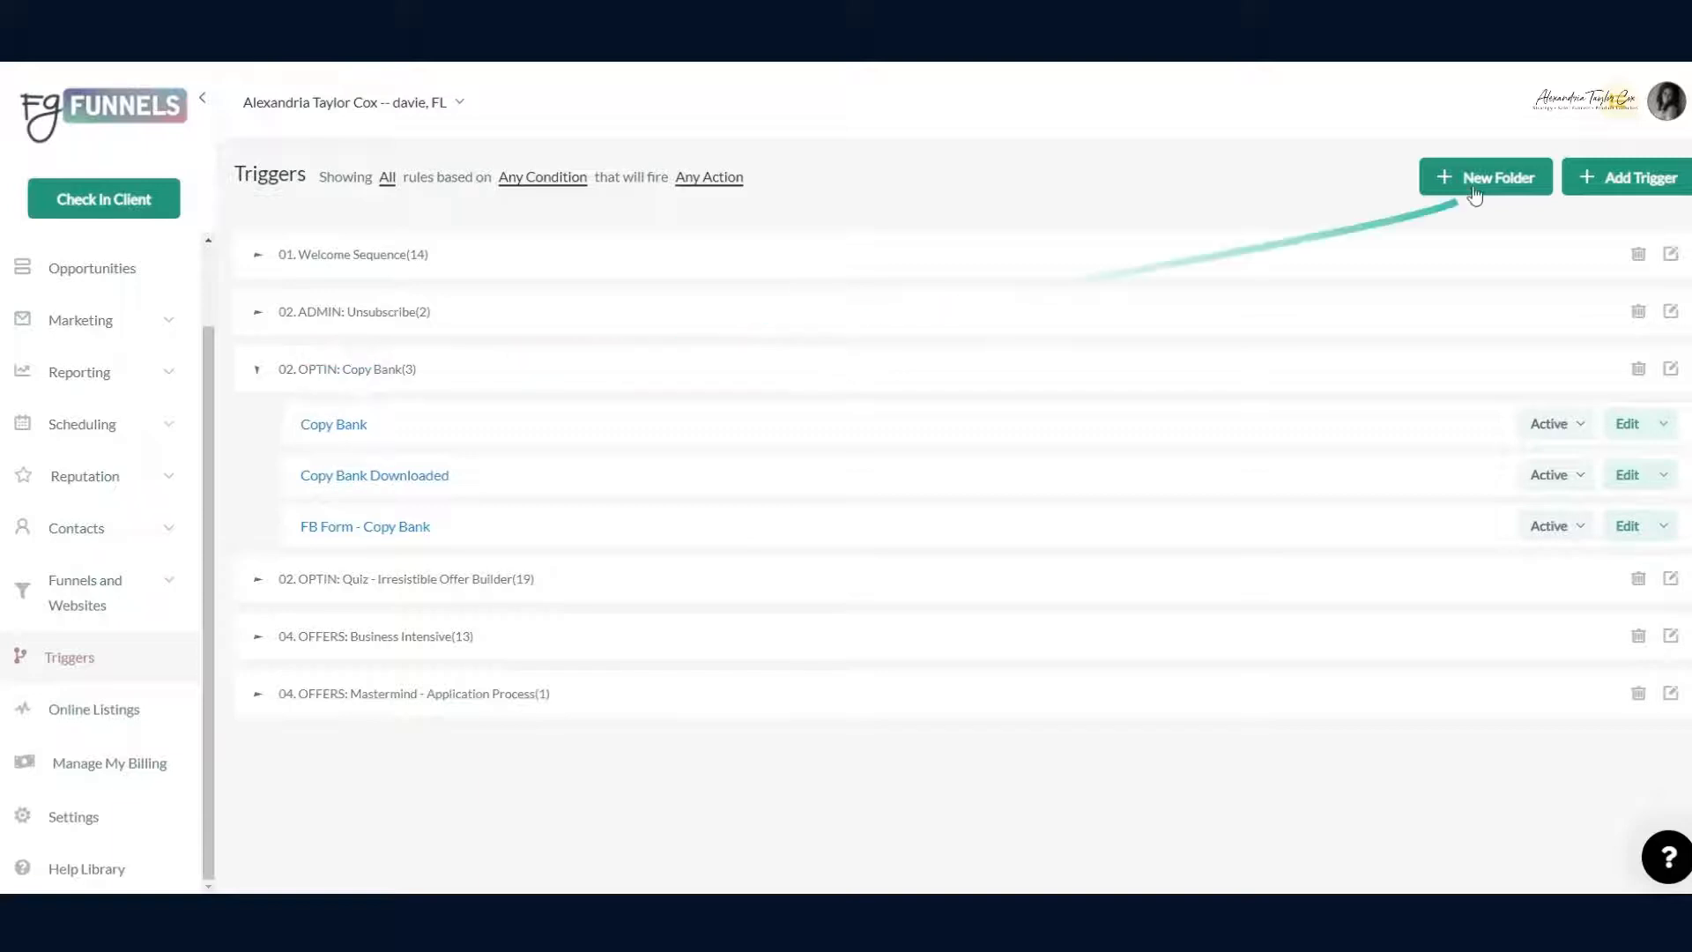
click(1627, 187)
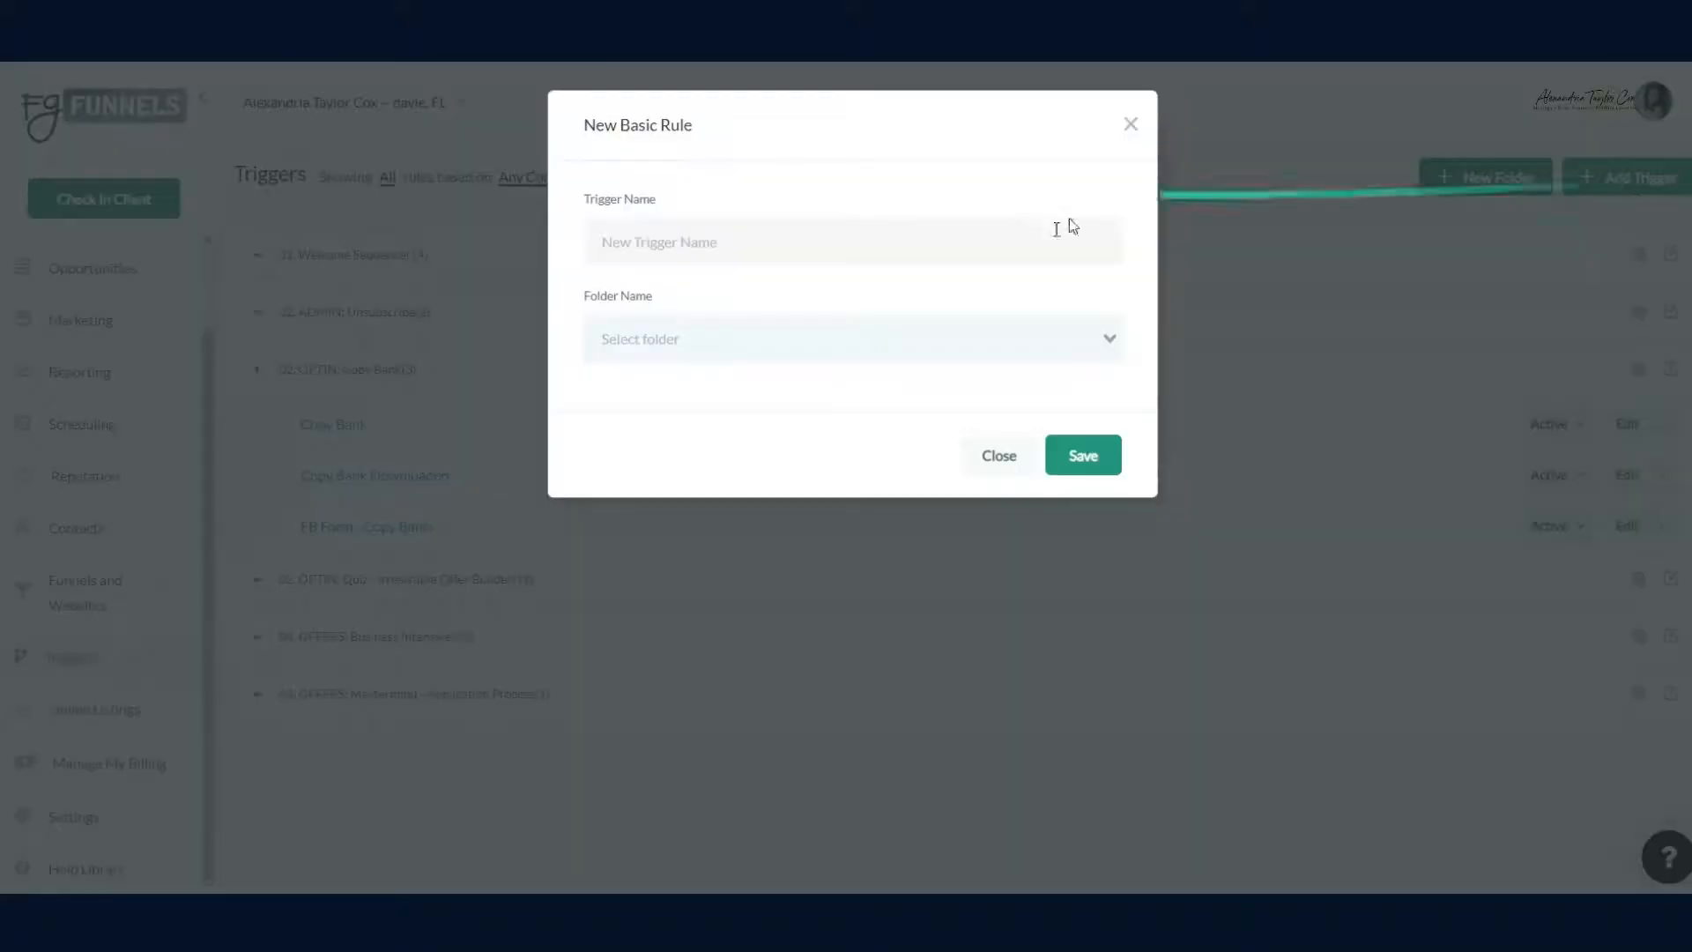
click(888, 261)
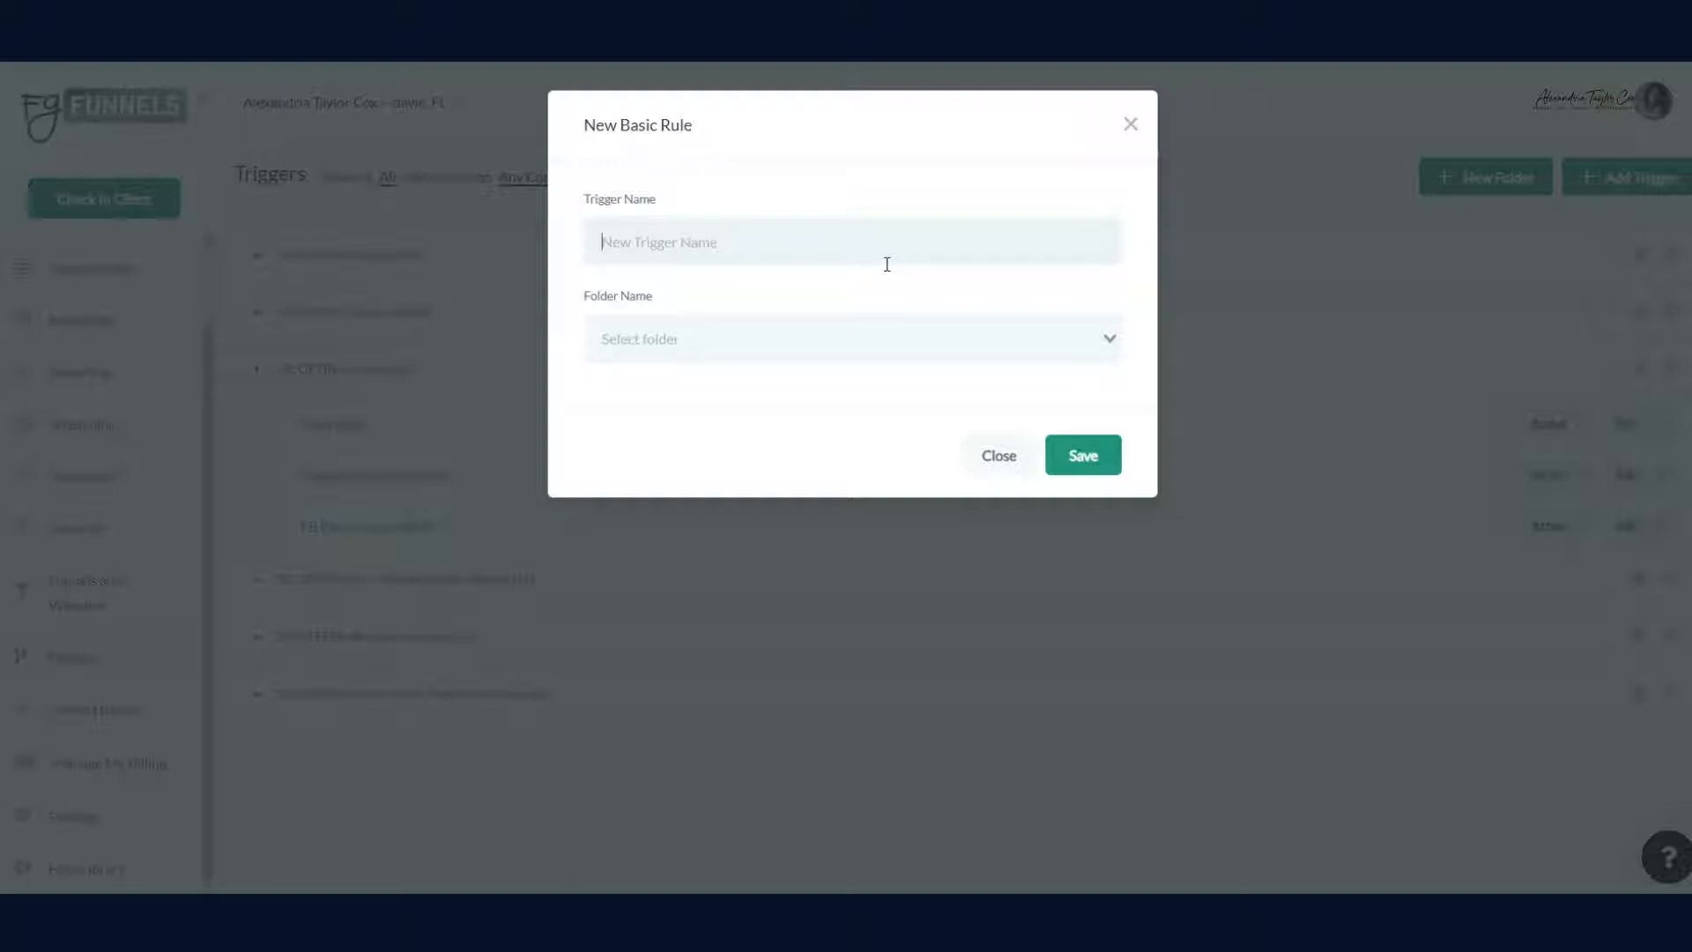
text(Copy bank delivery in convertkit )
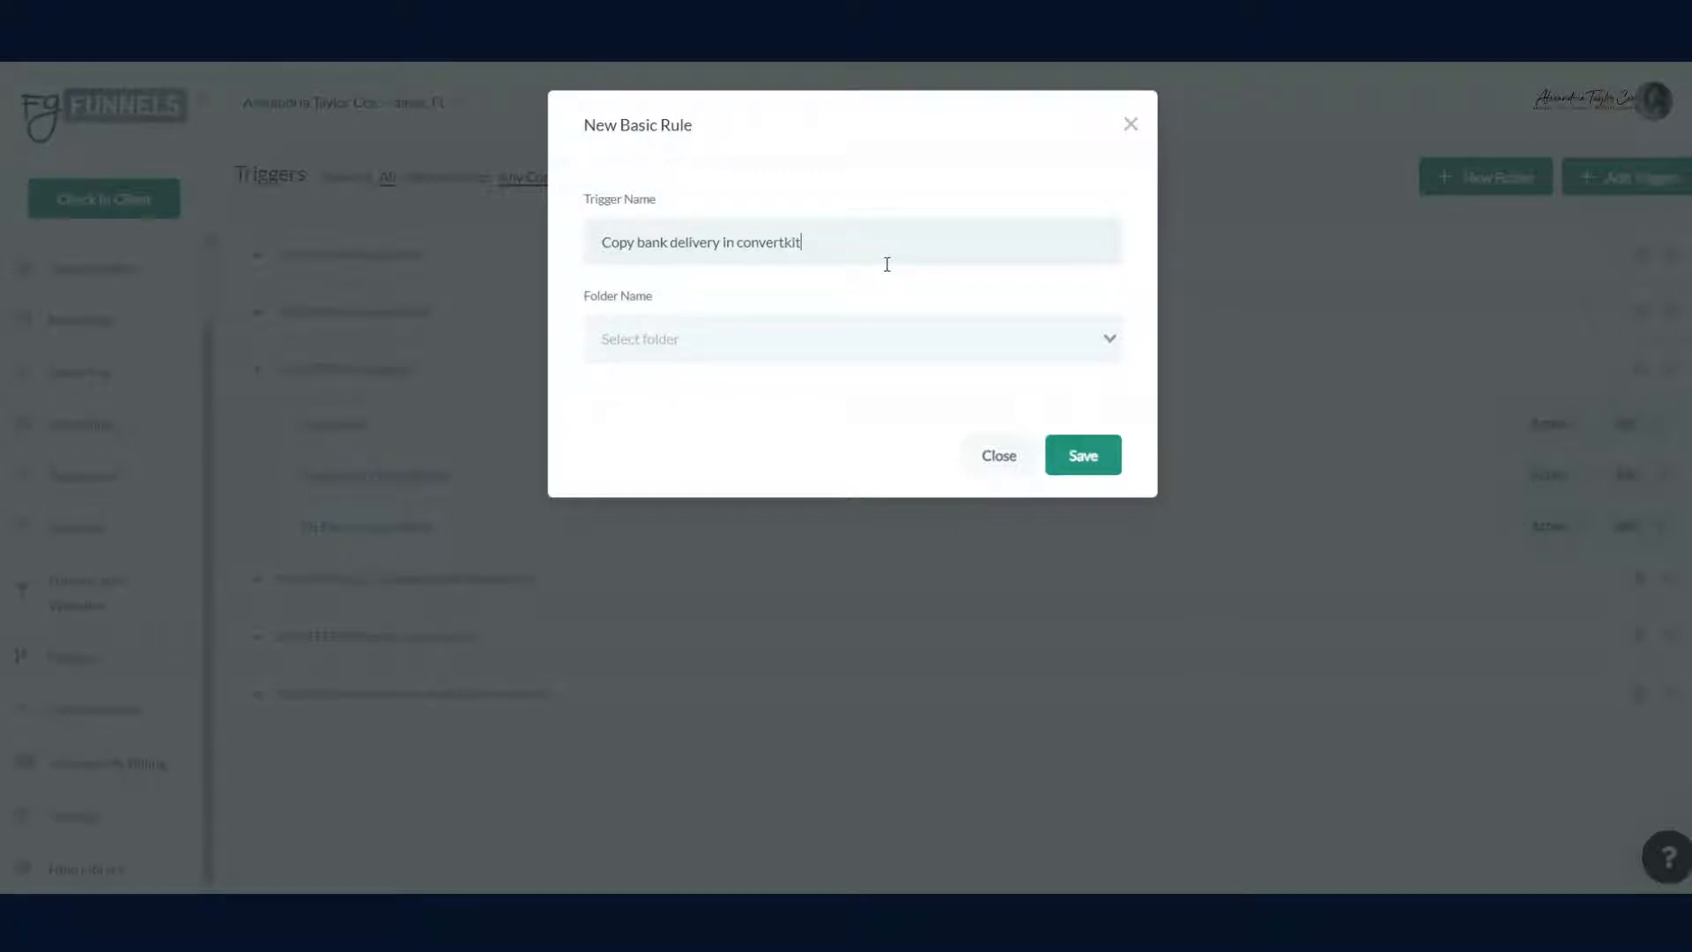
text(- demo)
click(934, 341)
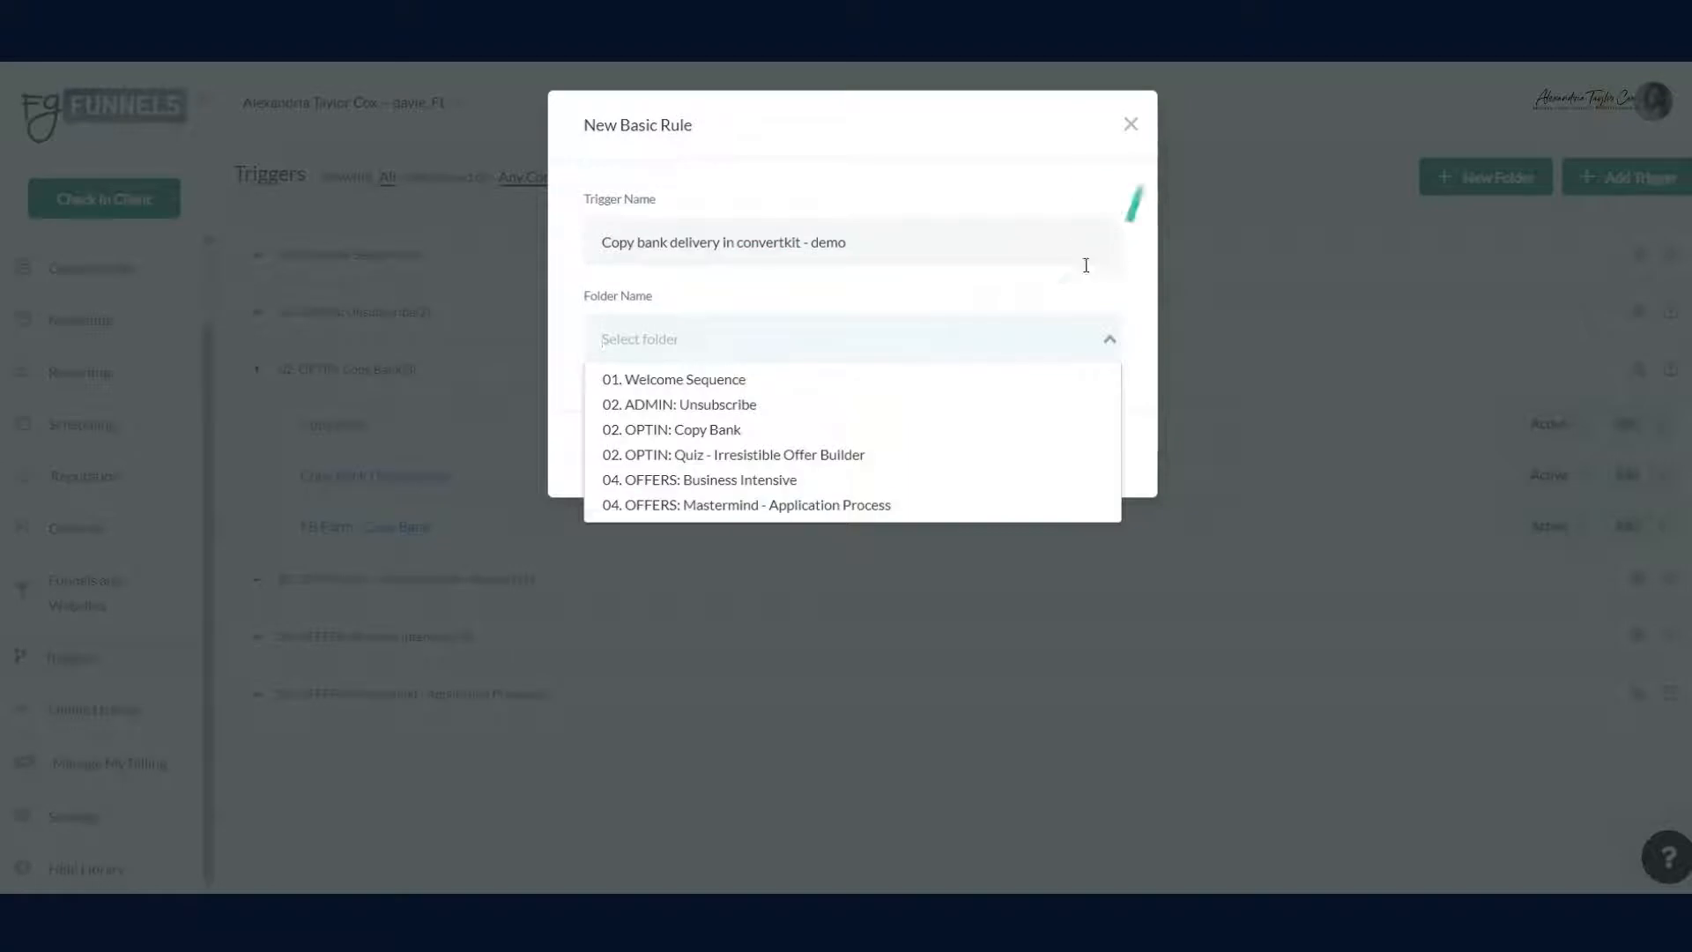
click(759, 429)
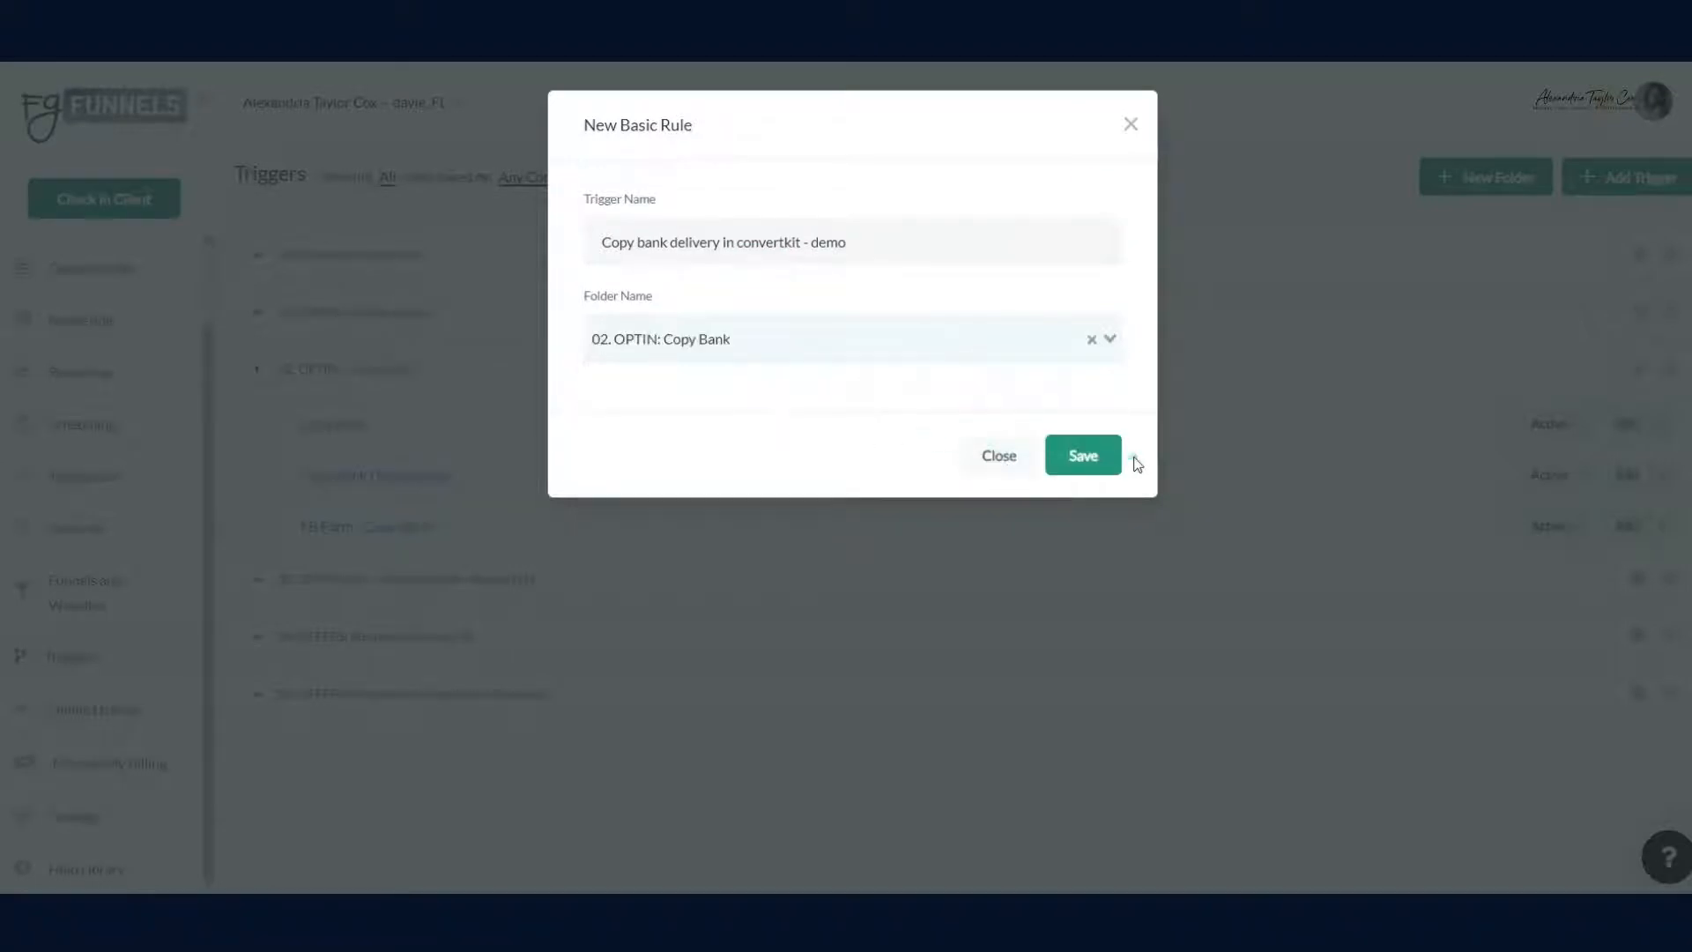
click(1084, 457)
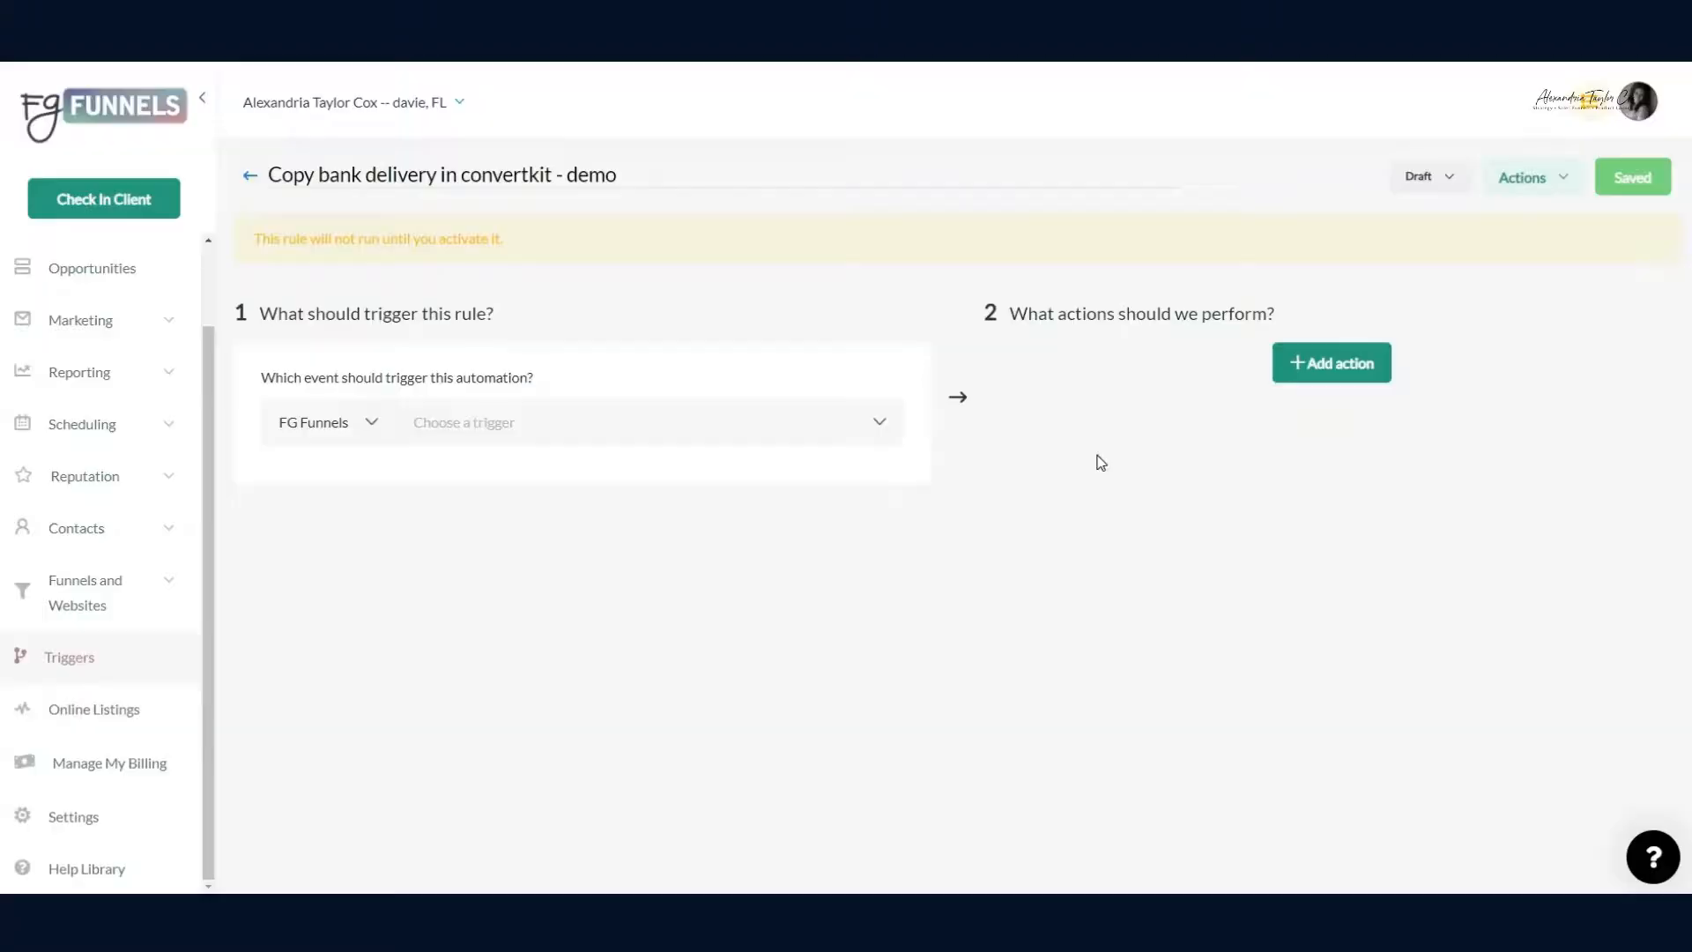
Step: Make the rule fire on Form Submitted, filtered to the Copy Bank Squeeze Form
click(552, 422)
scroll(564, 494, down, 2)
scroll(557, 514, down, 5)
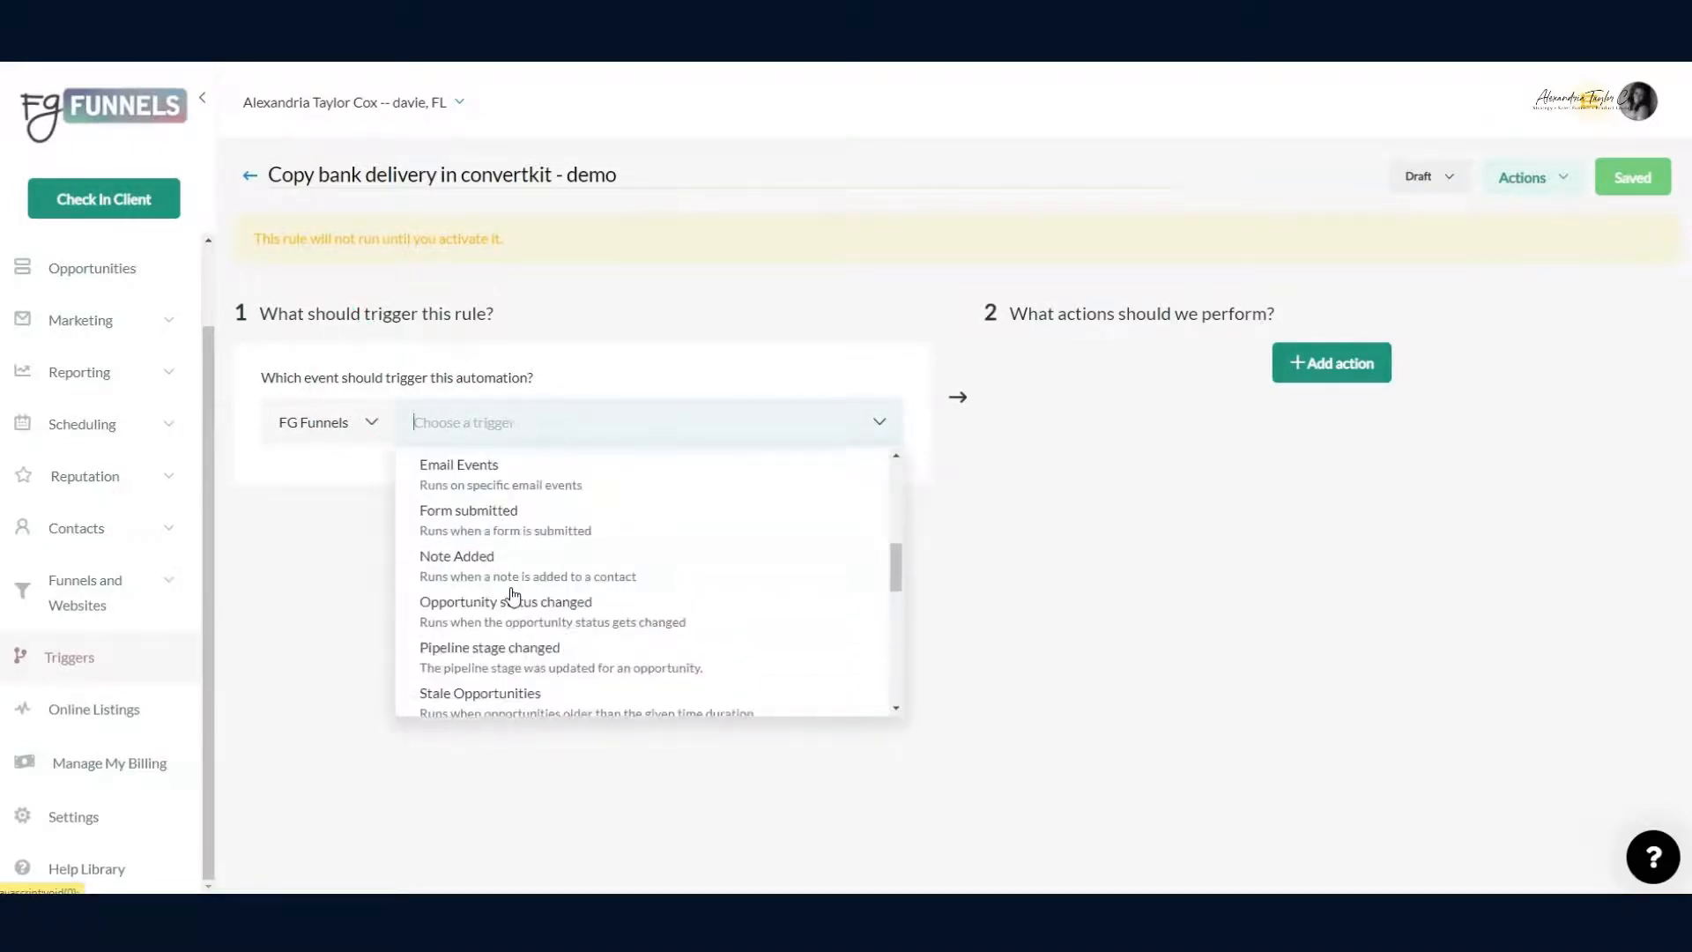
click(514, 518)
click(365, 540)
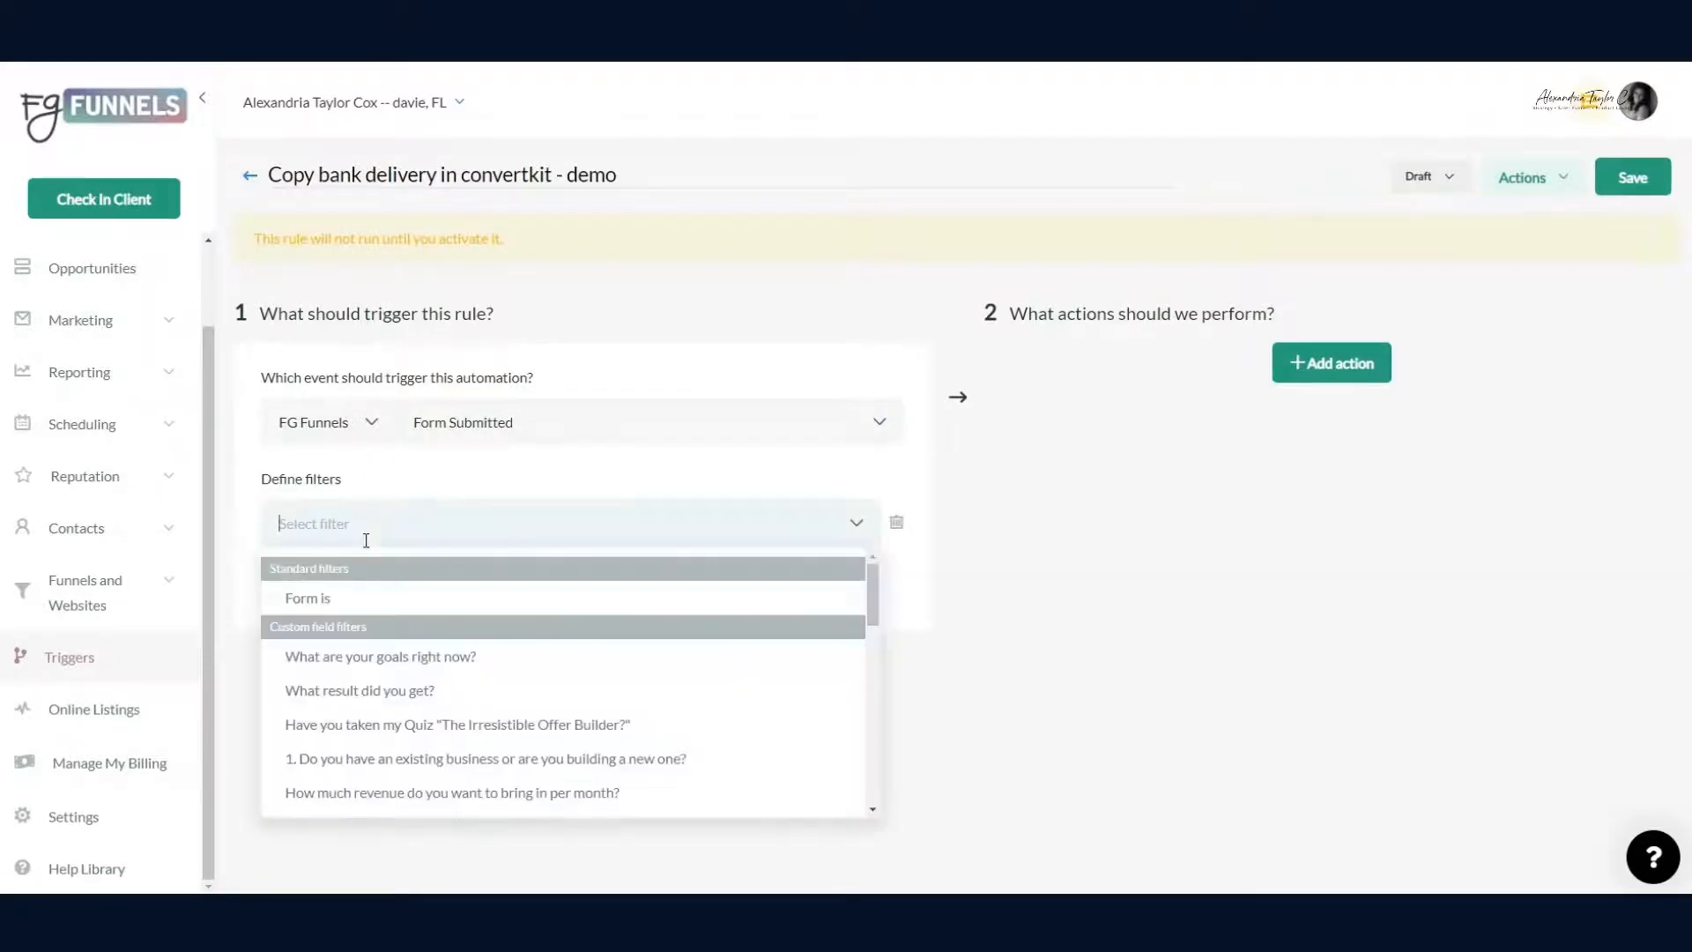
click(348, 597)
click(722, 535)
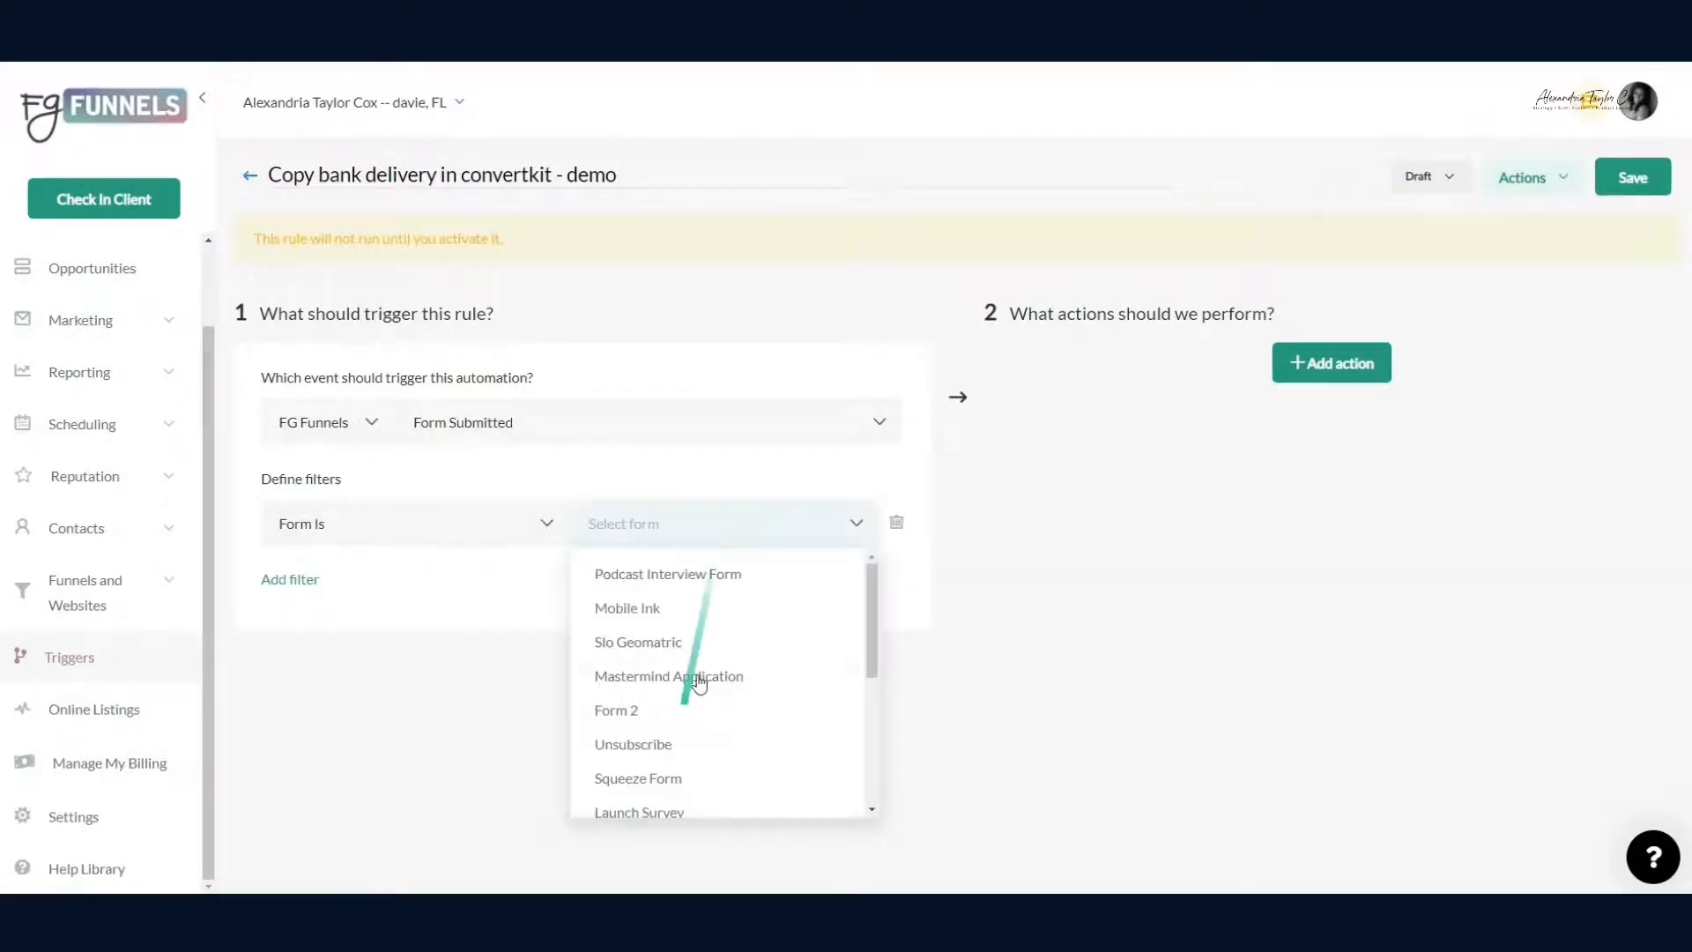
scroll(693, 692, down, 3)
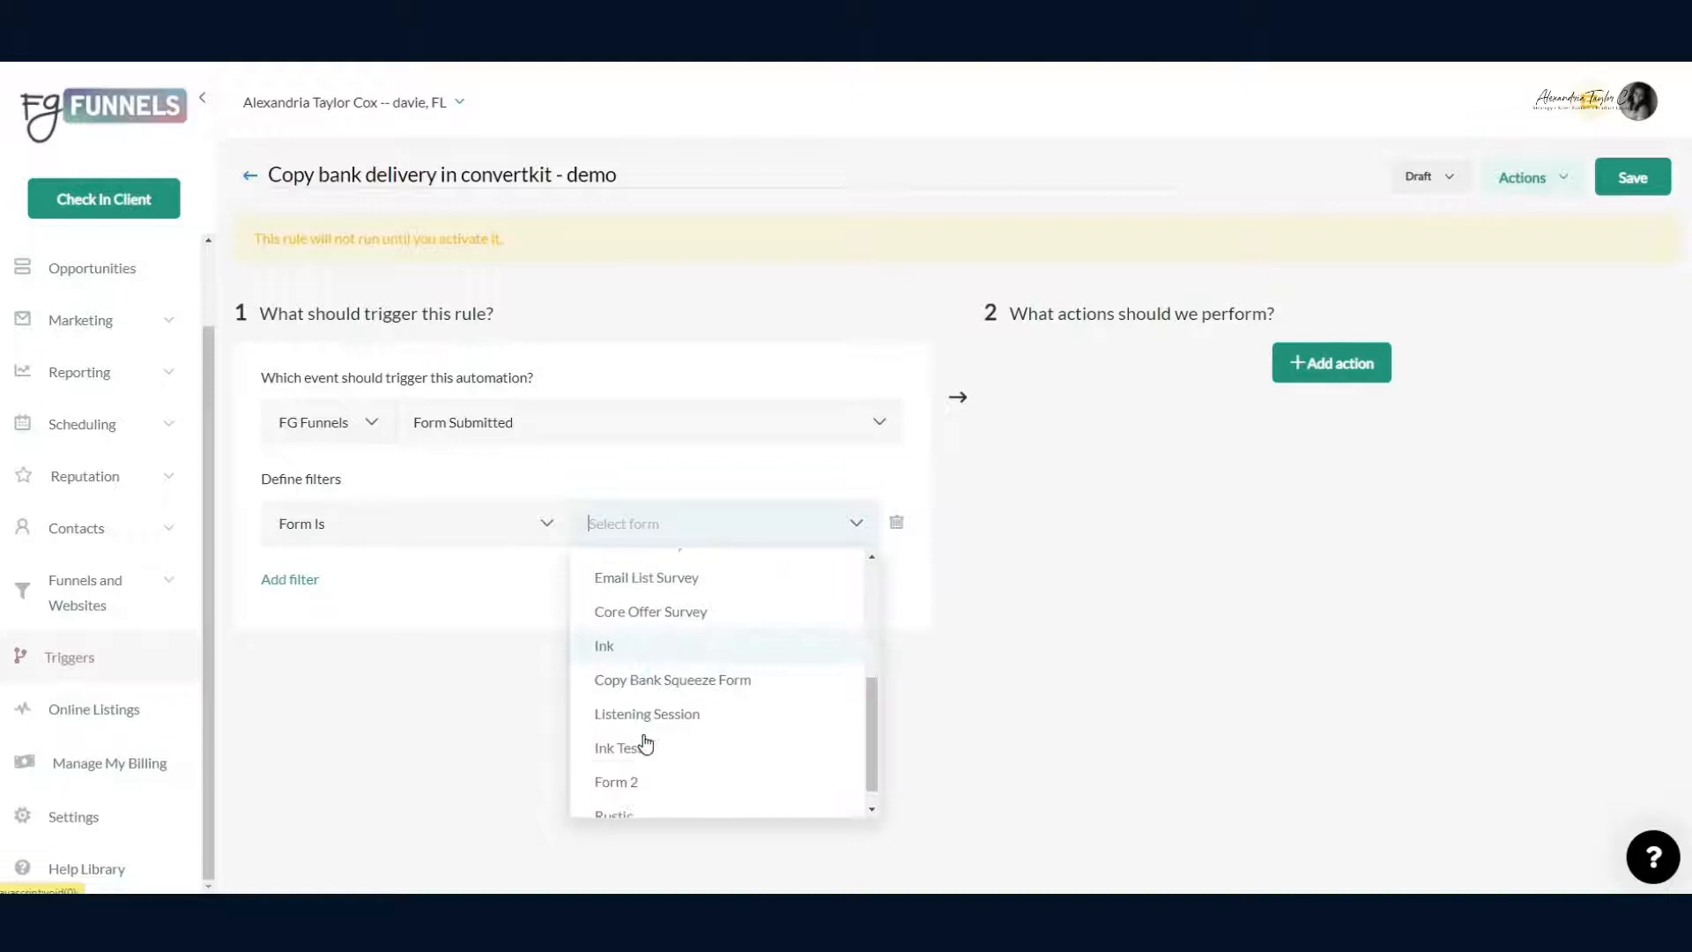
click(646, 680)
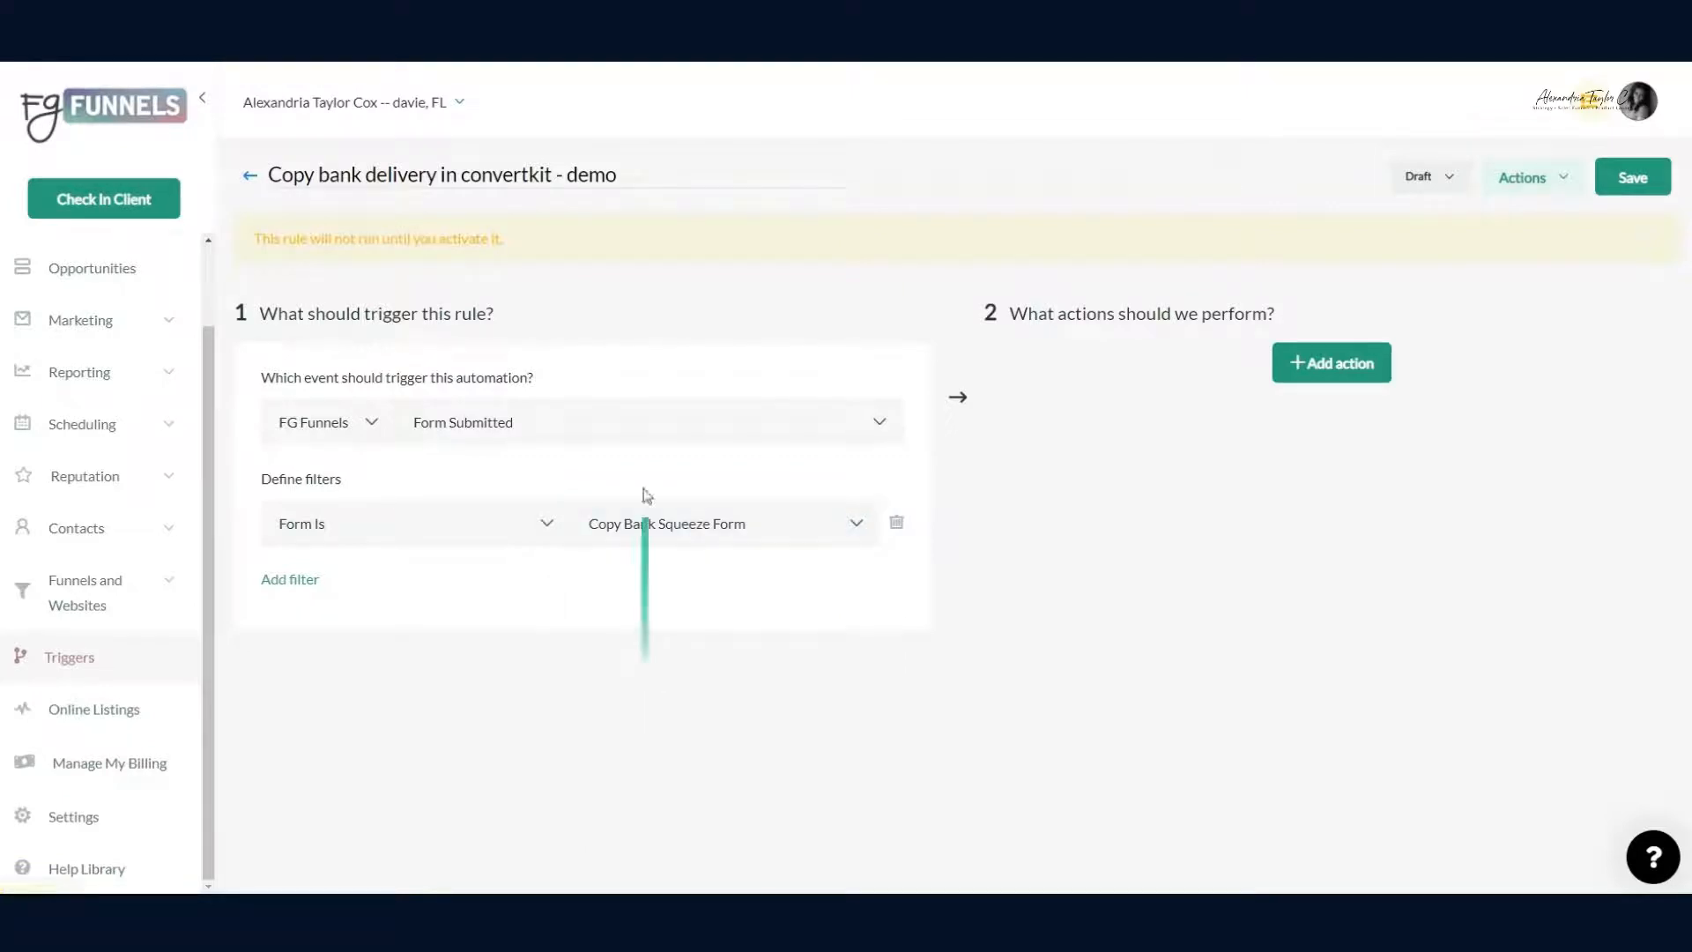
Step: Add an Add Contact Tag action applying the 04. opt-in: copy bank tag
click(1336, 379)
click(1193, 418)
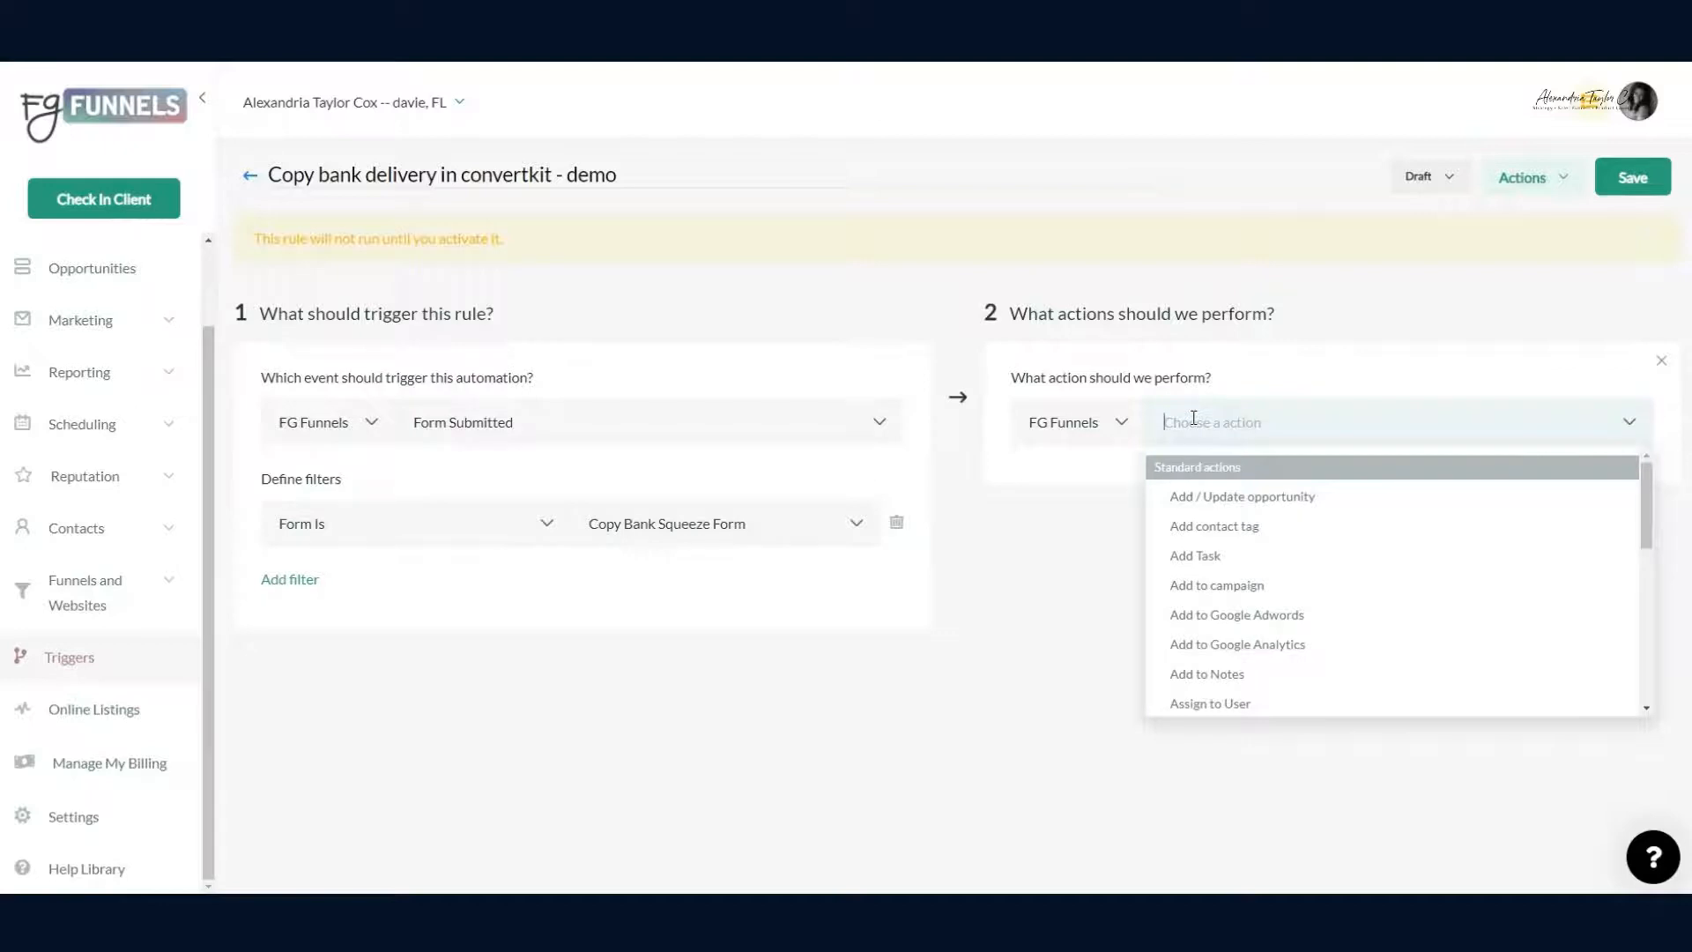
click(1203, 527)
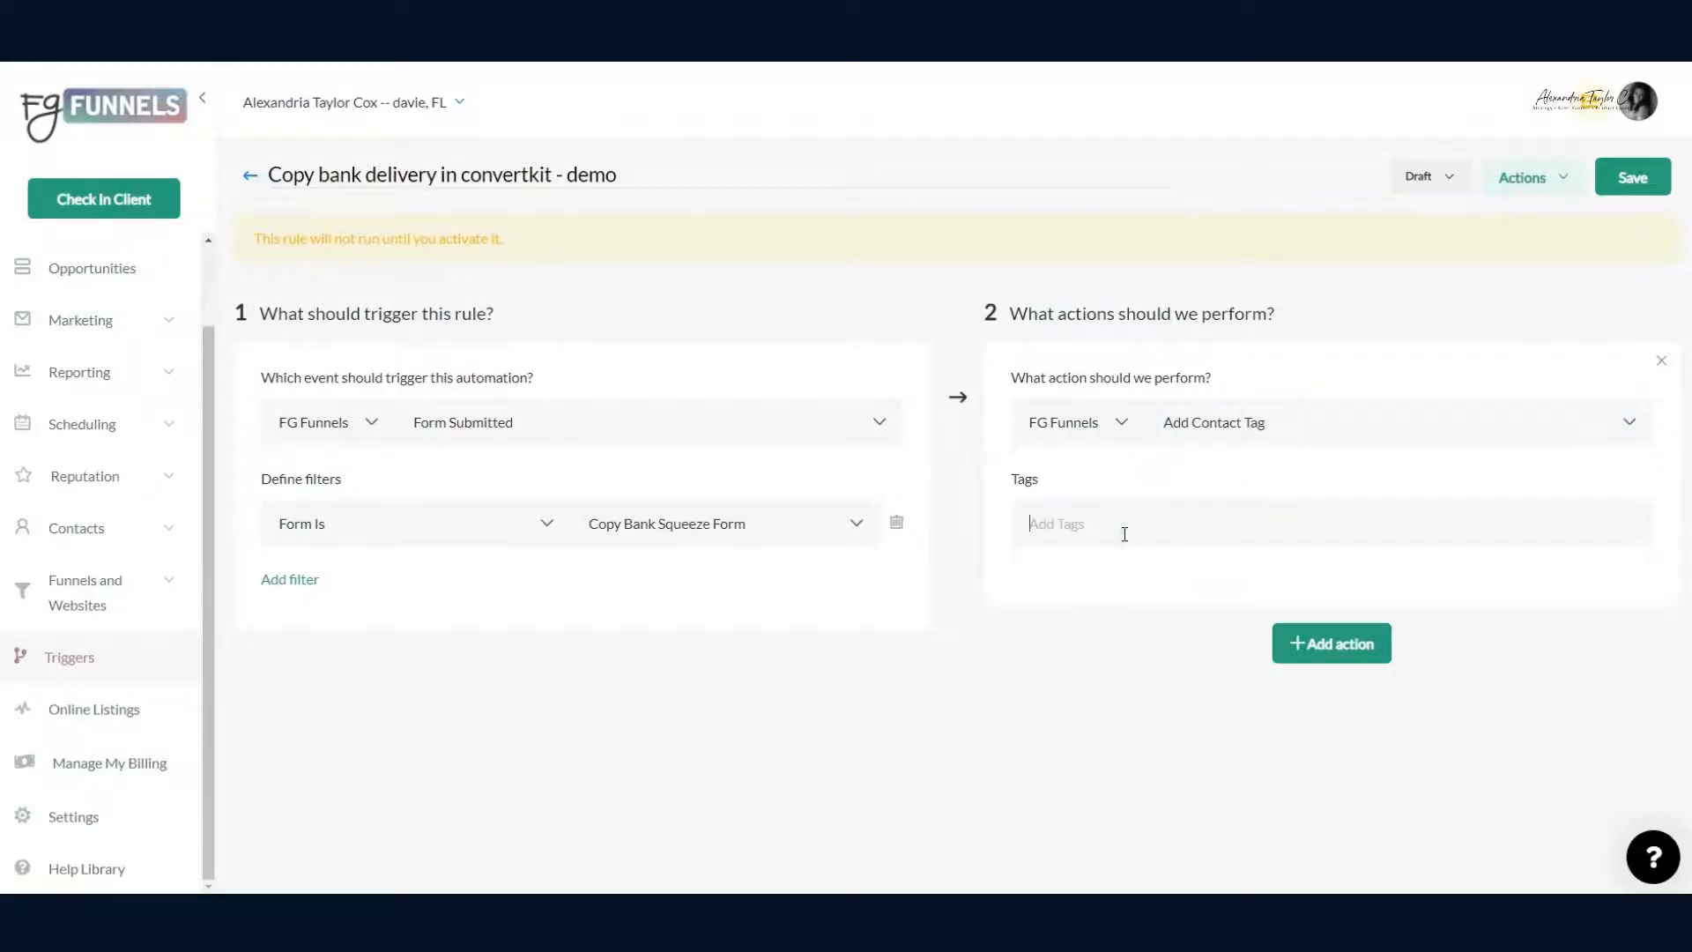
text(04)
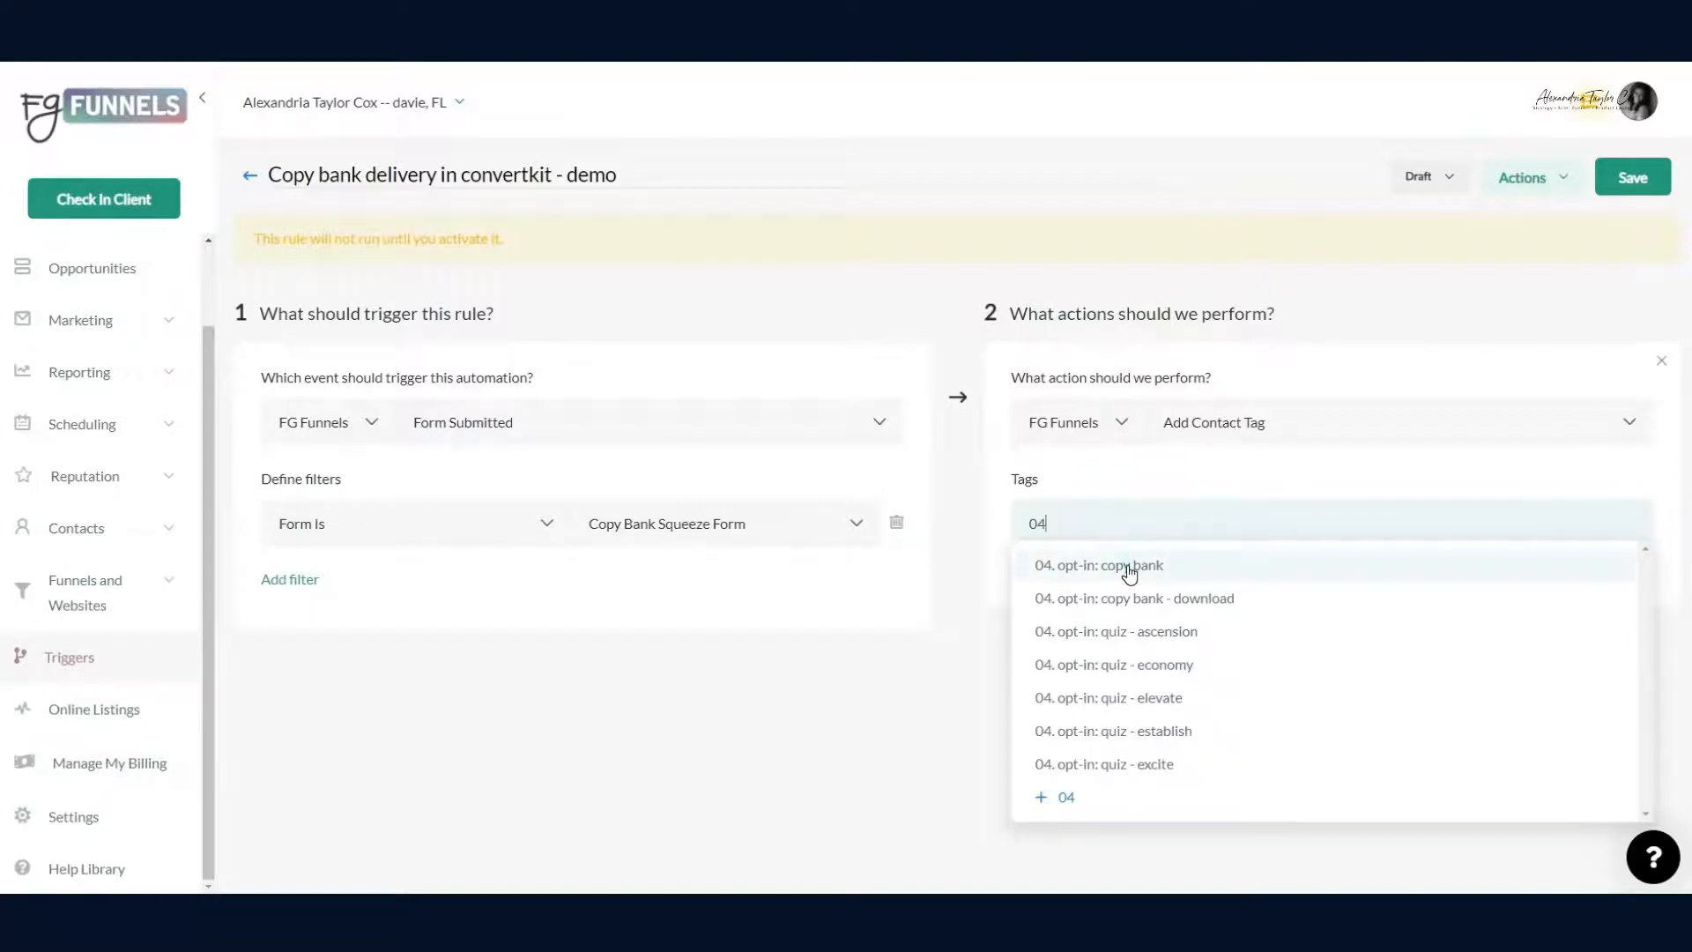
click(1175, 566)
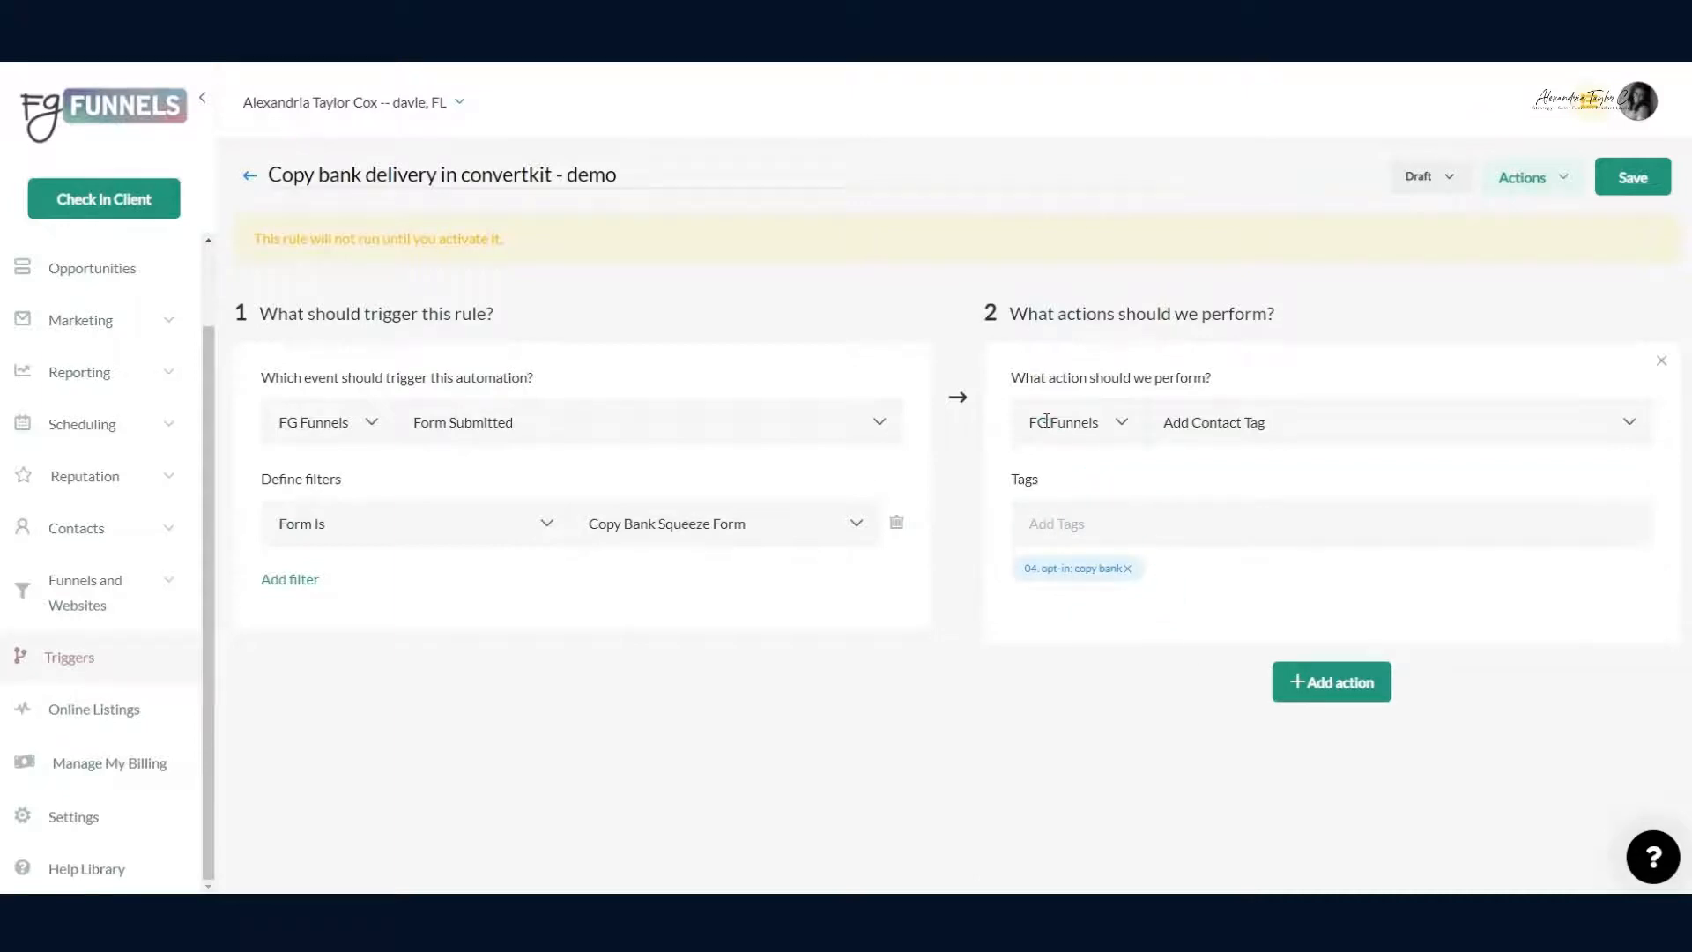
Step: Add a second action, Execute Web Hook, to the rule
click(1323, 683)
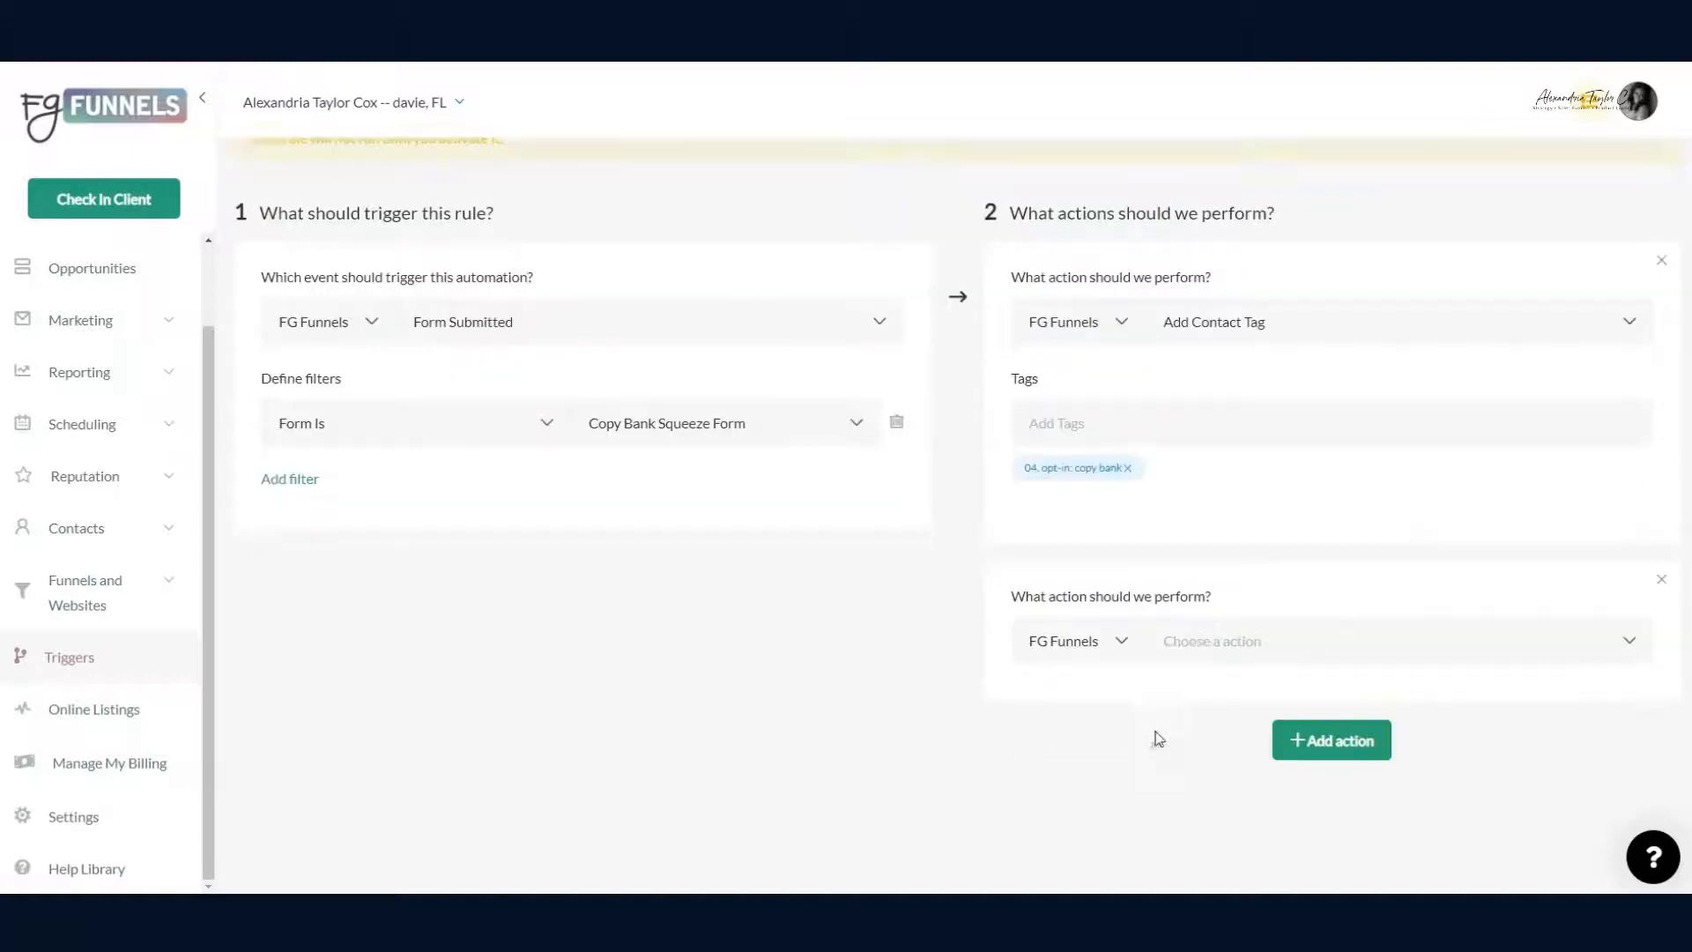
click(1205, 564)
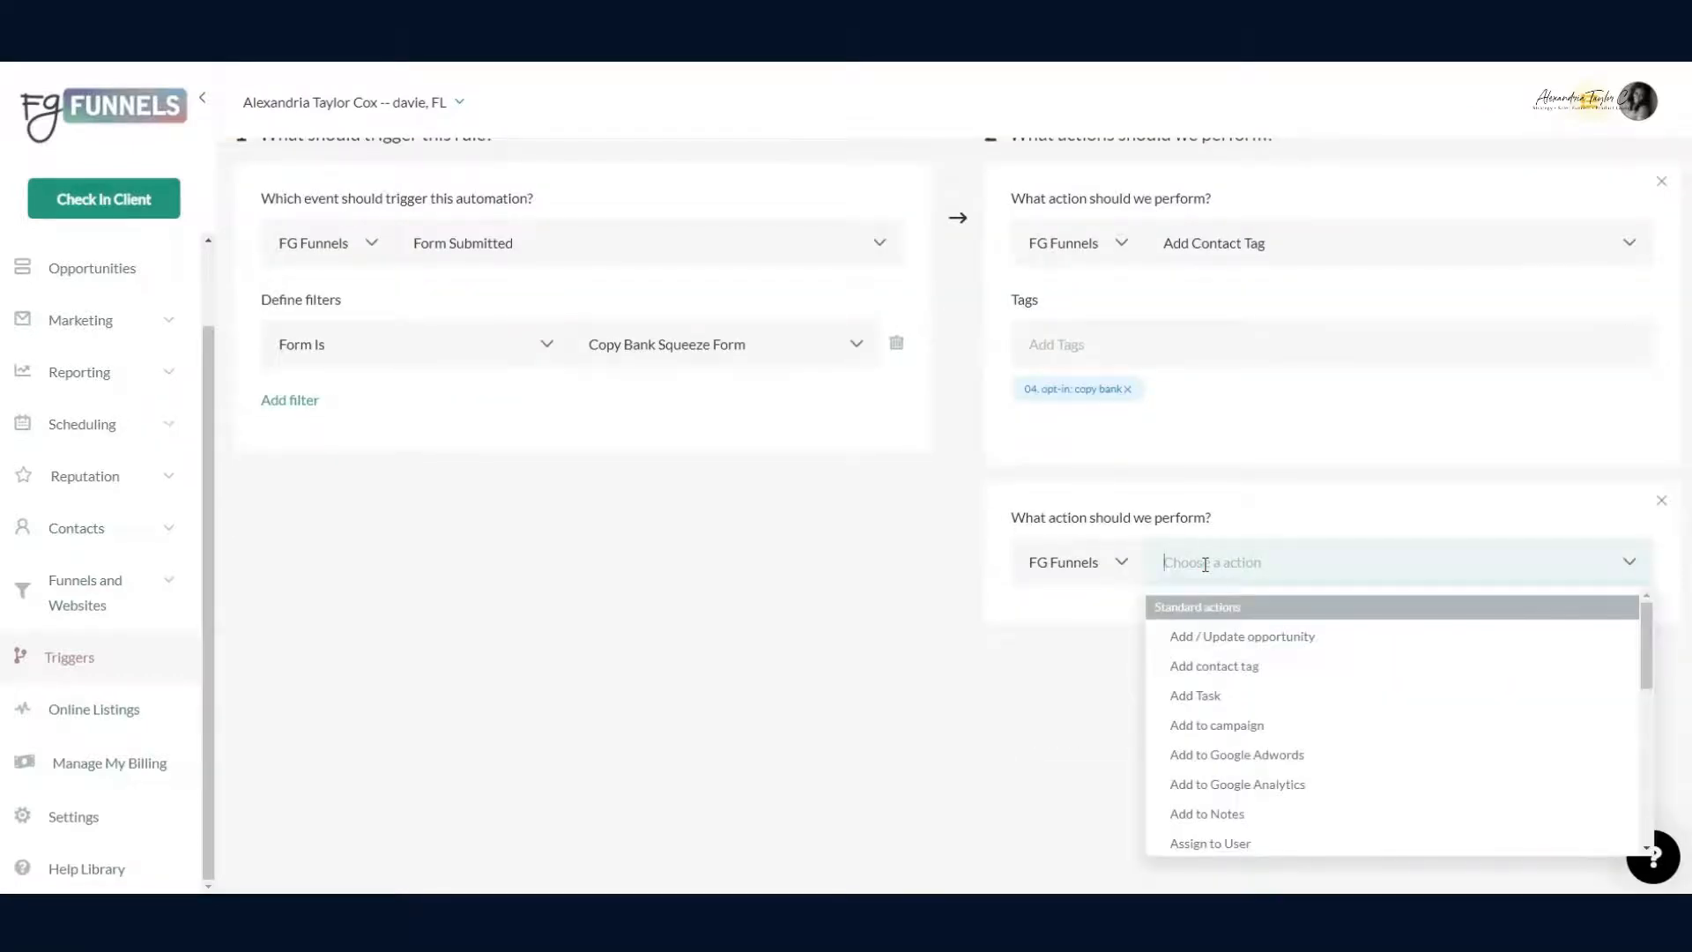
scroll(1234, 635, down, 5)
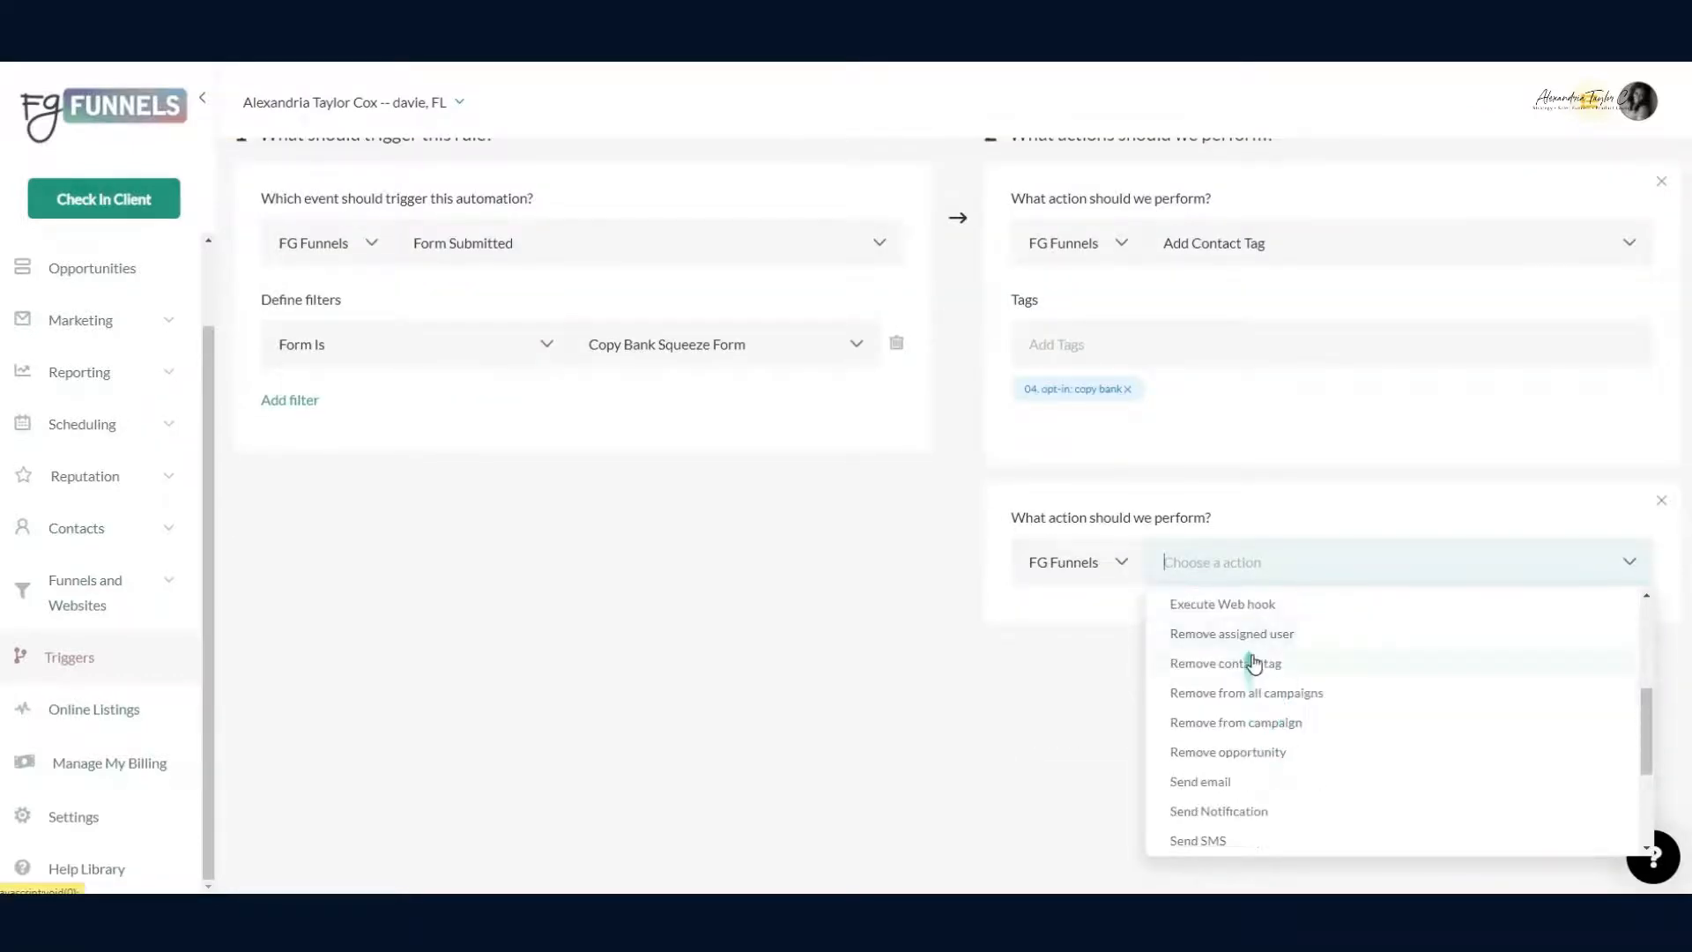
scroll(1253, 662, down, 3)
scroll(1260, 666, up, 4)
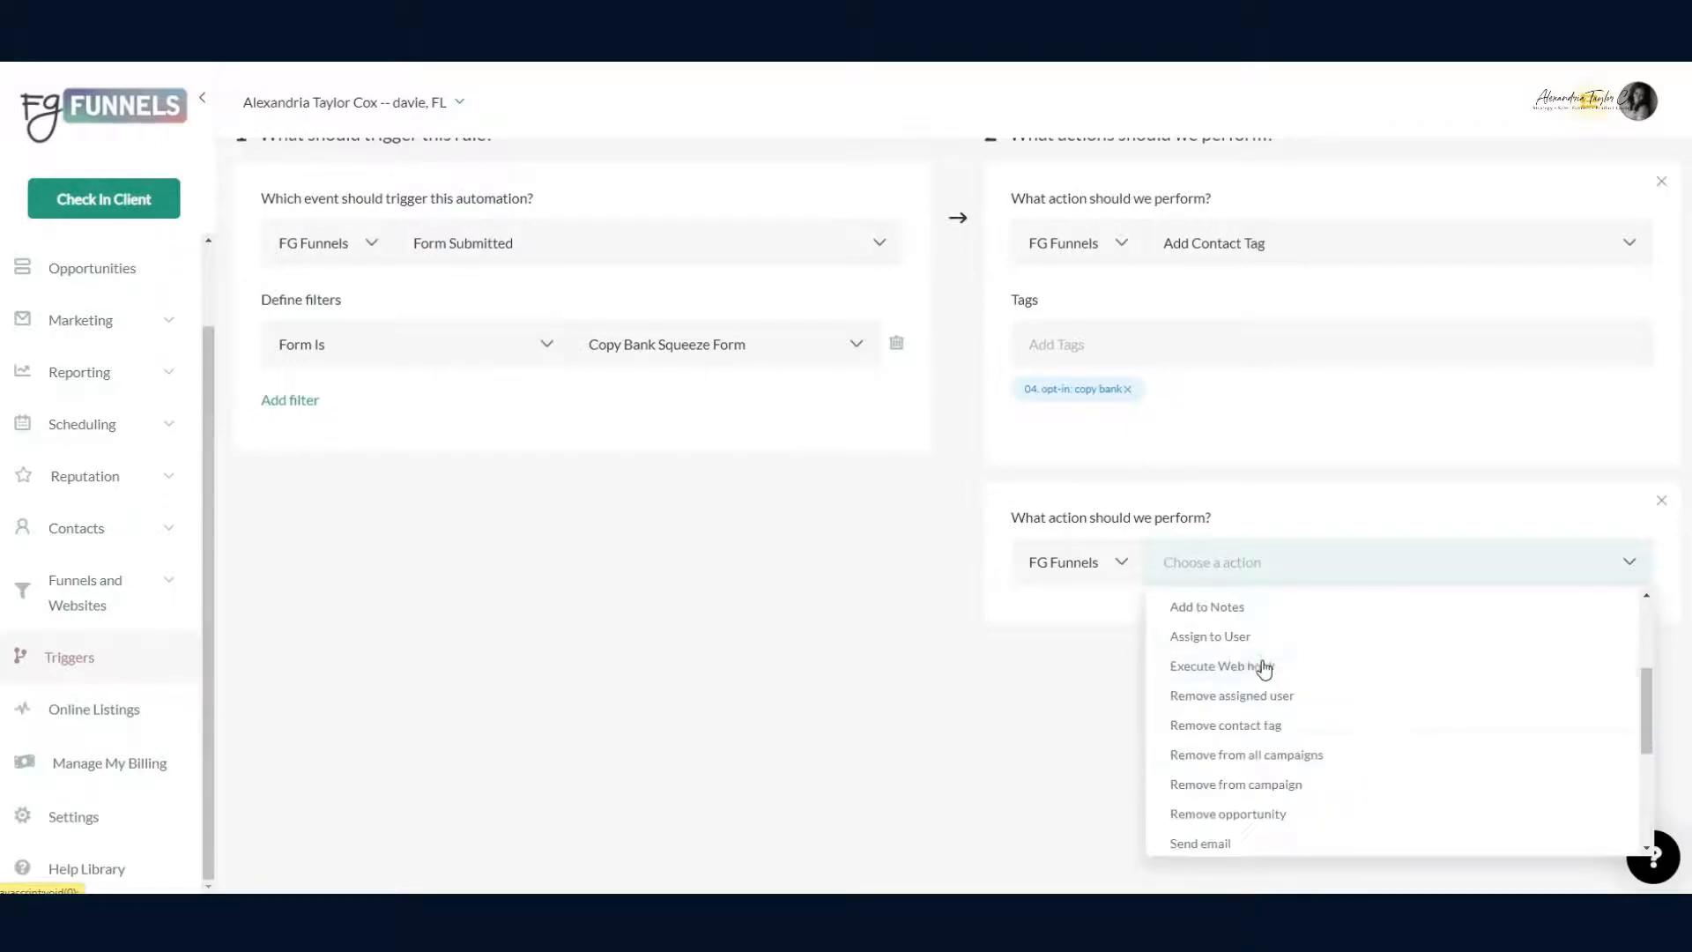
click(1264, 666)
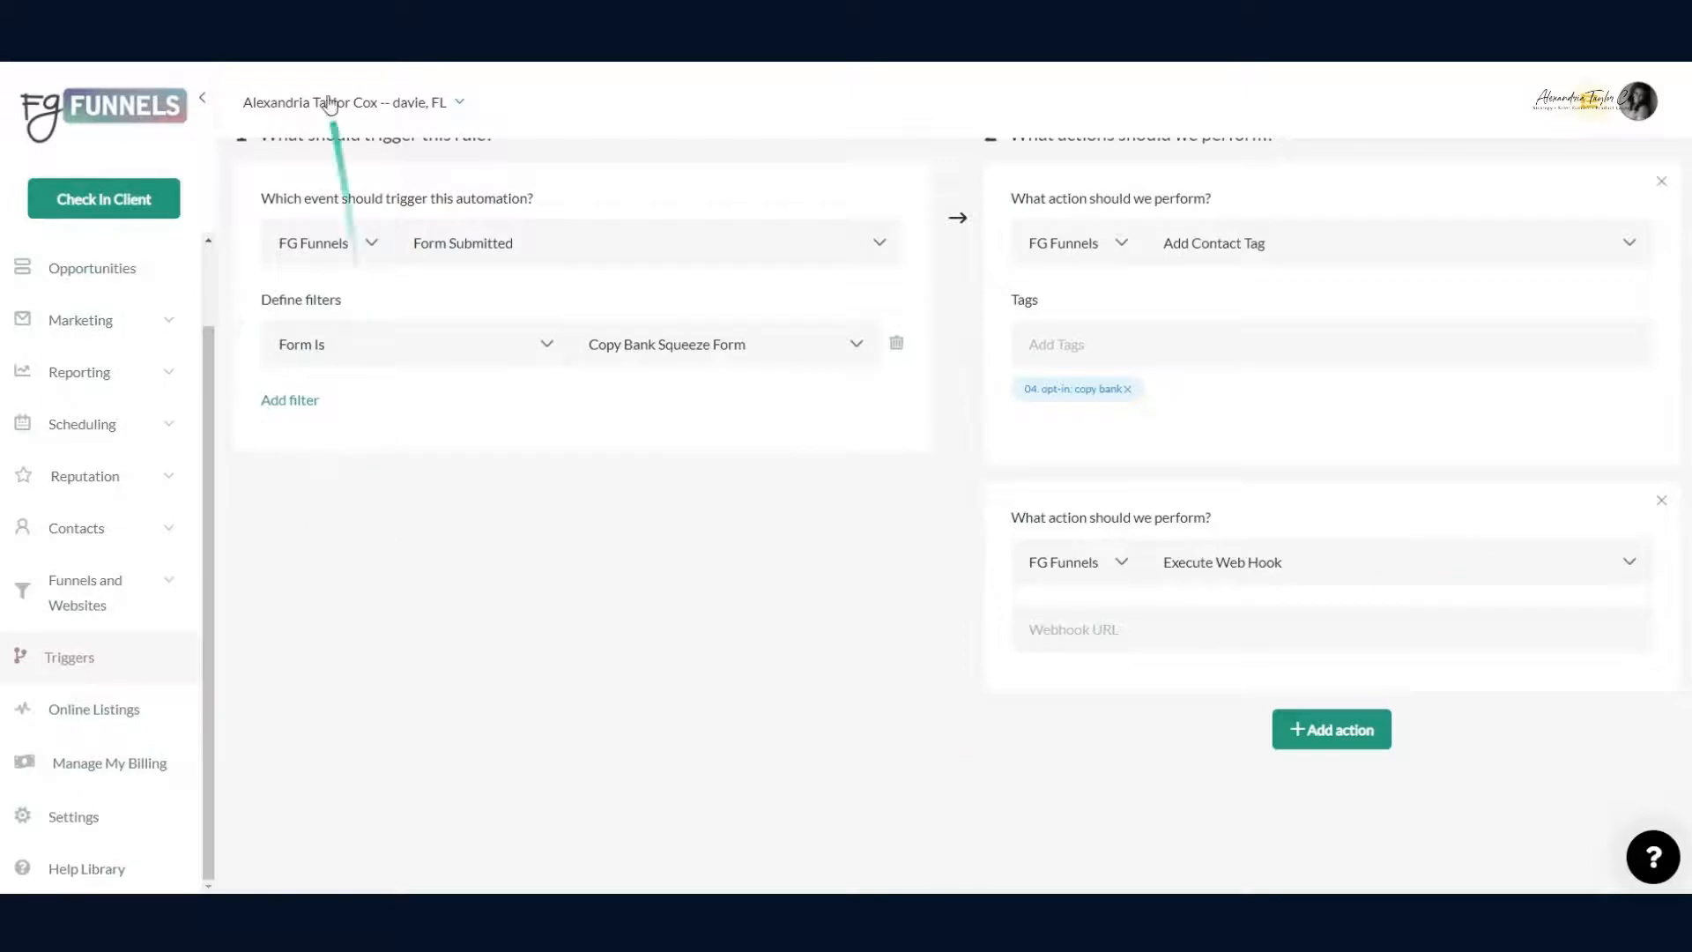
click(352, 36)
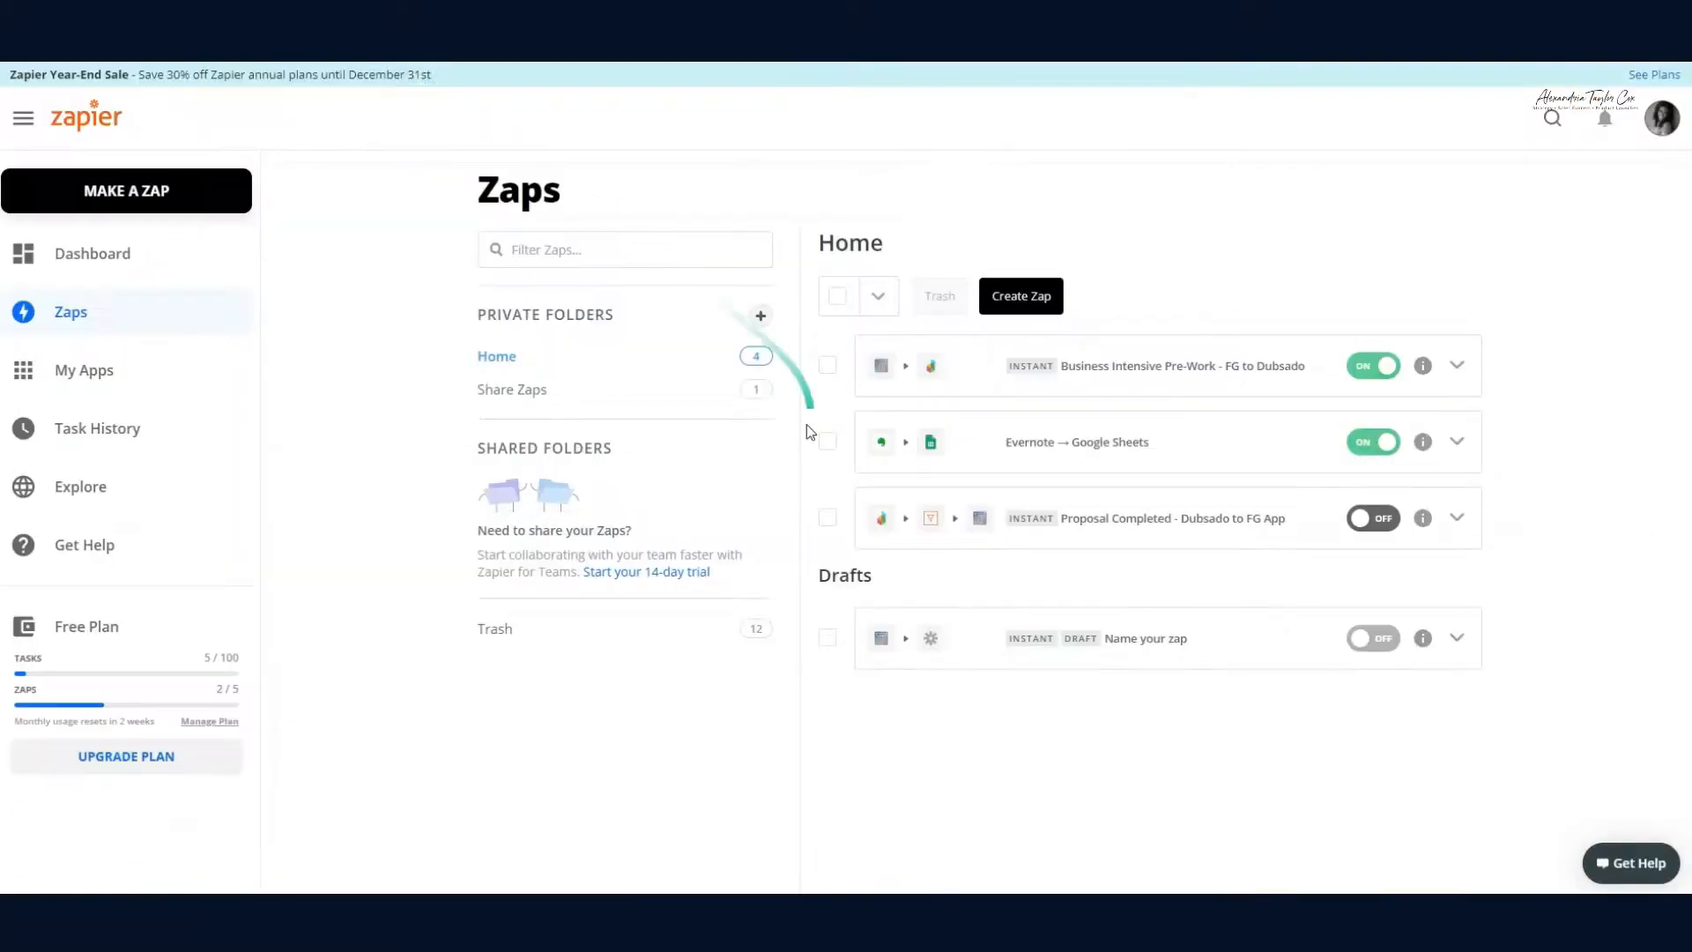
Step: Create a zap with a Webhooks by Zapier Catch Hook trigger and copy its custom webhook URL
click(1038, 297)
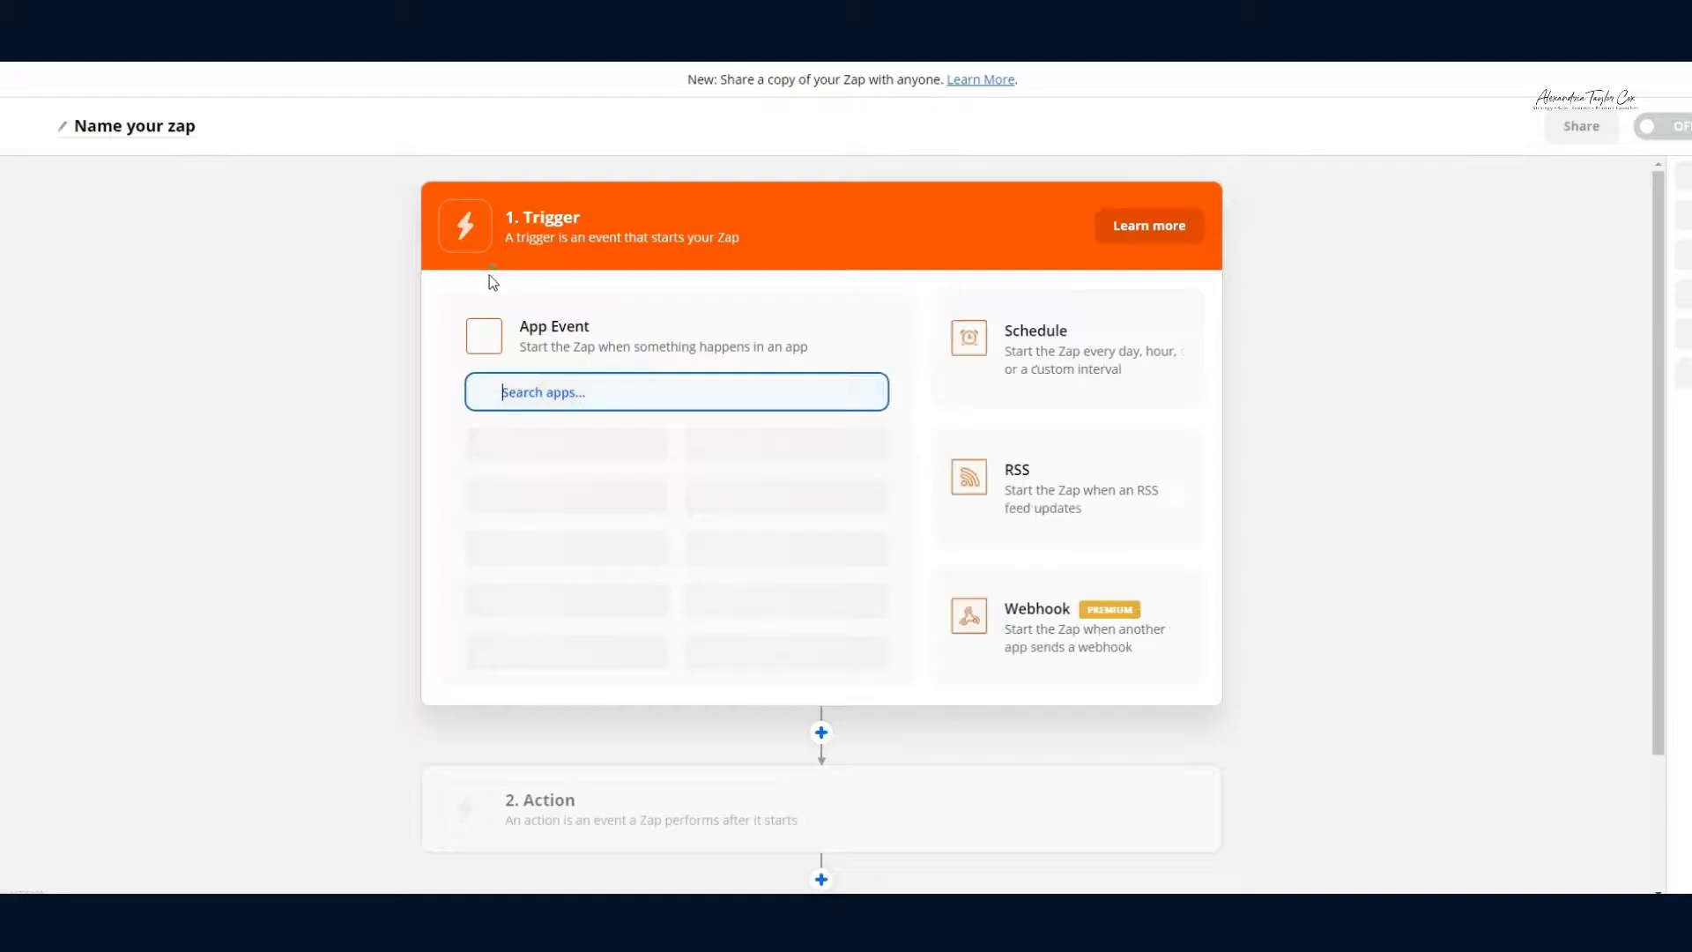
click(1064, 650)
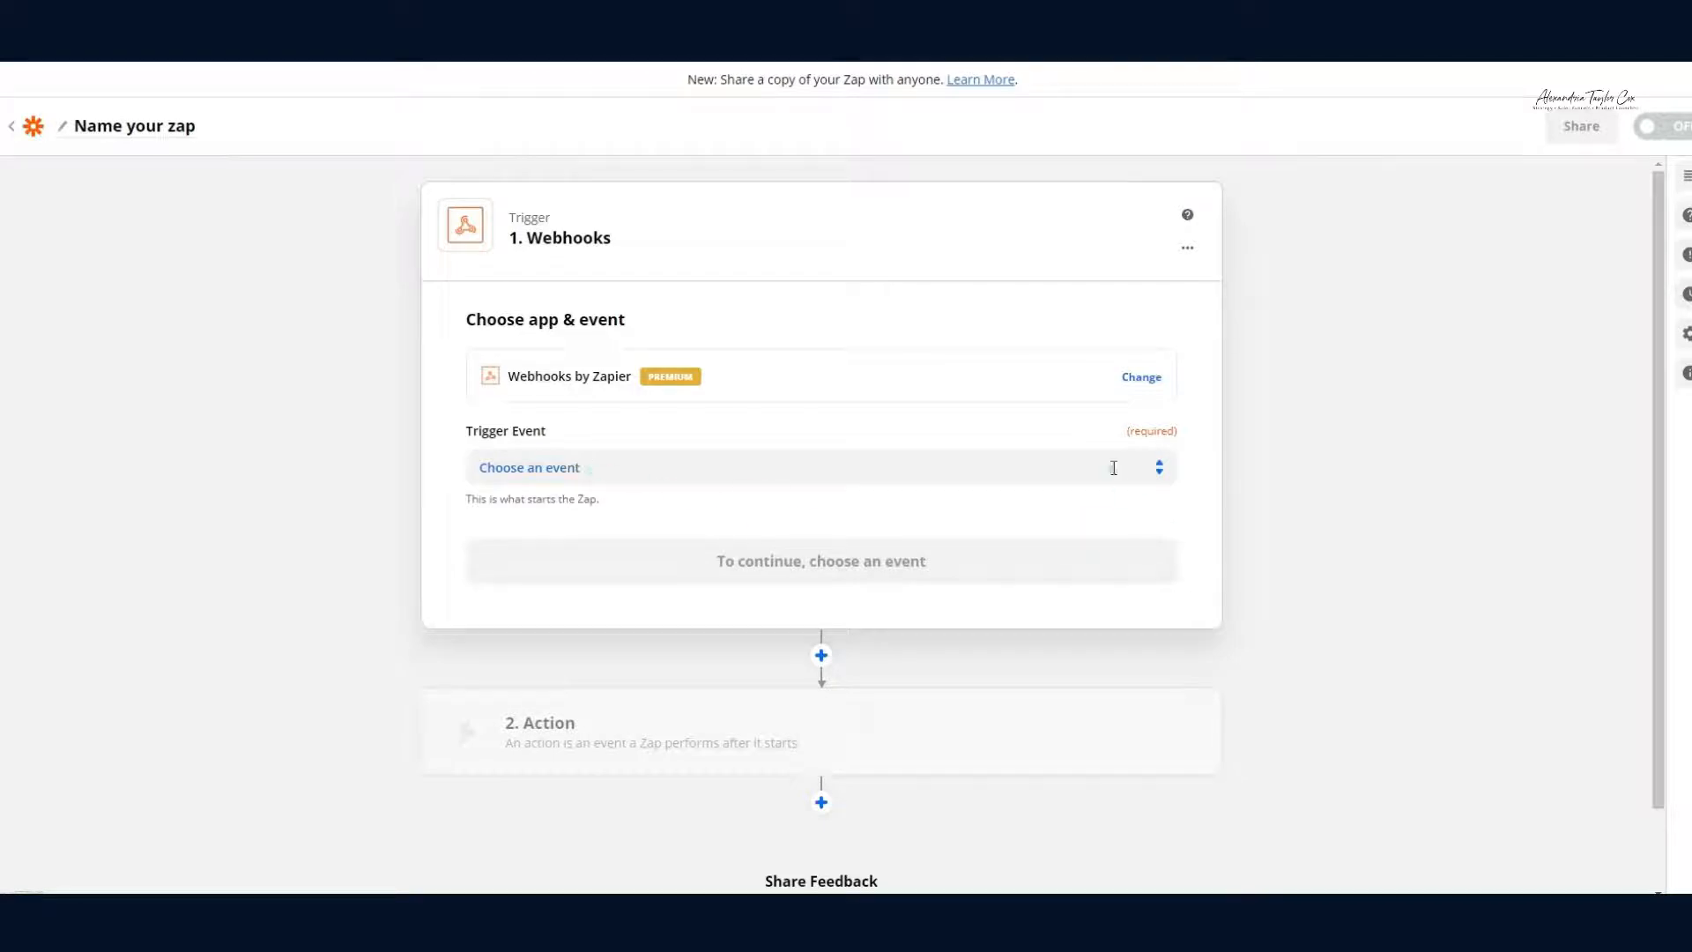
click(1156, 468)
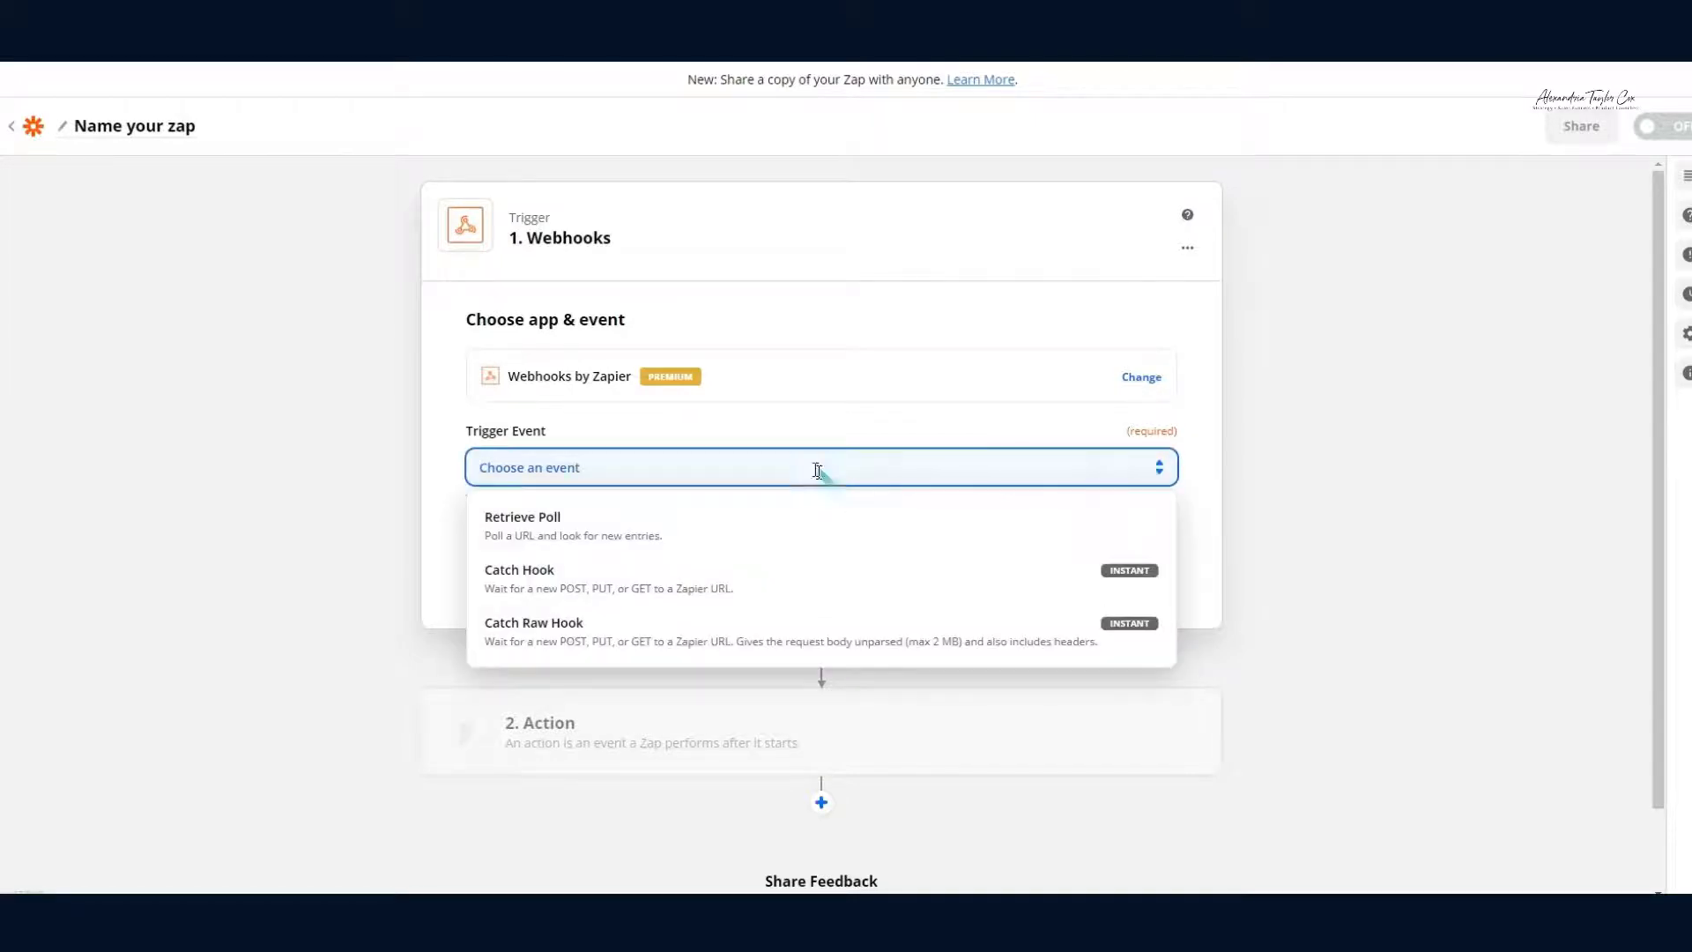
click(564, 586)
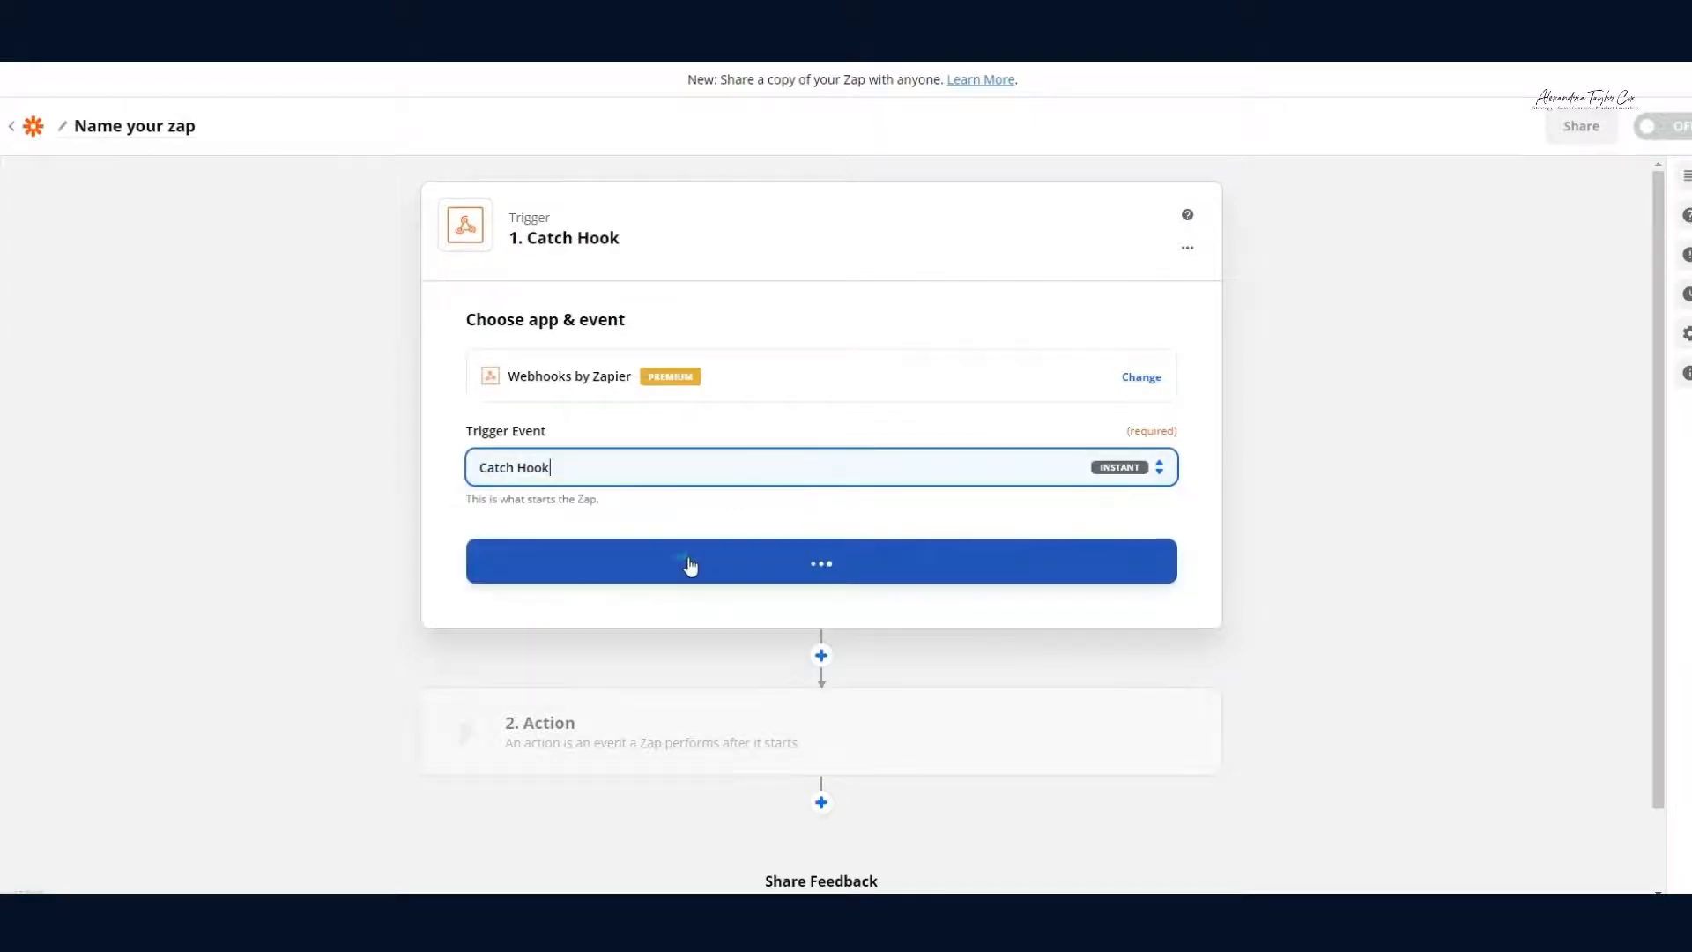
click(690, 566)
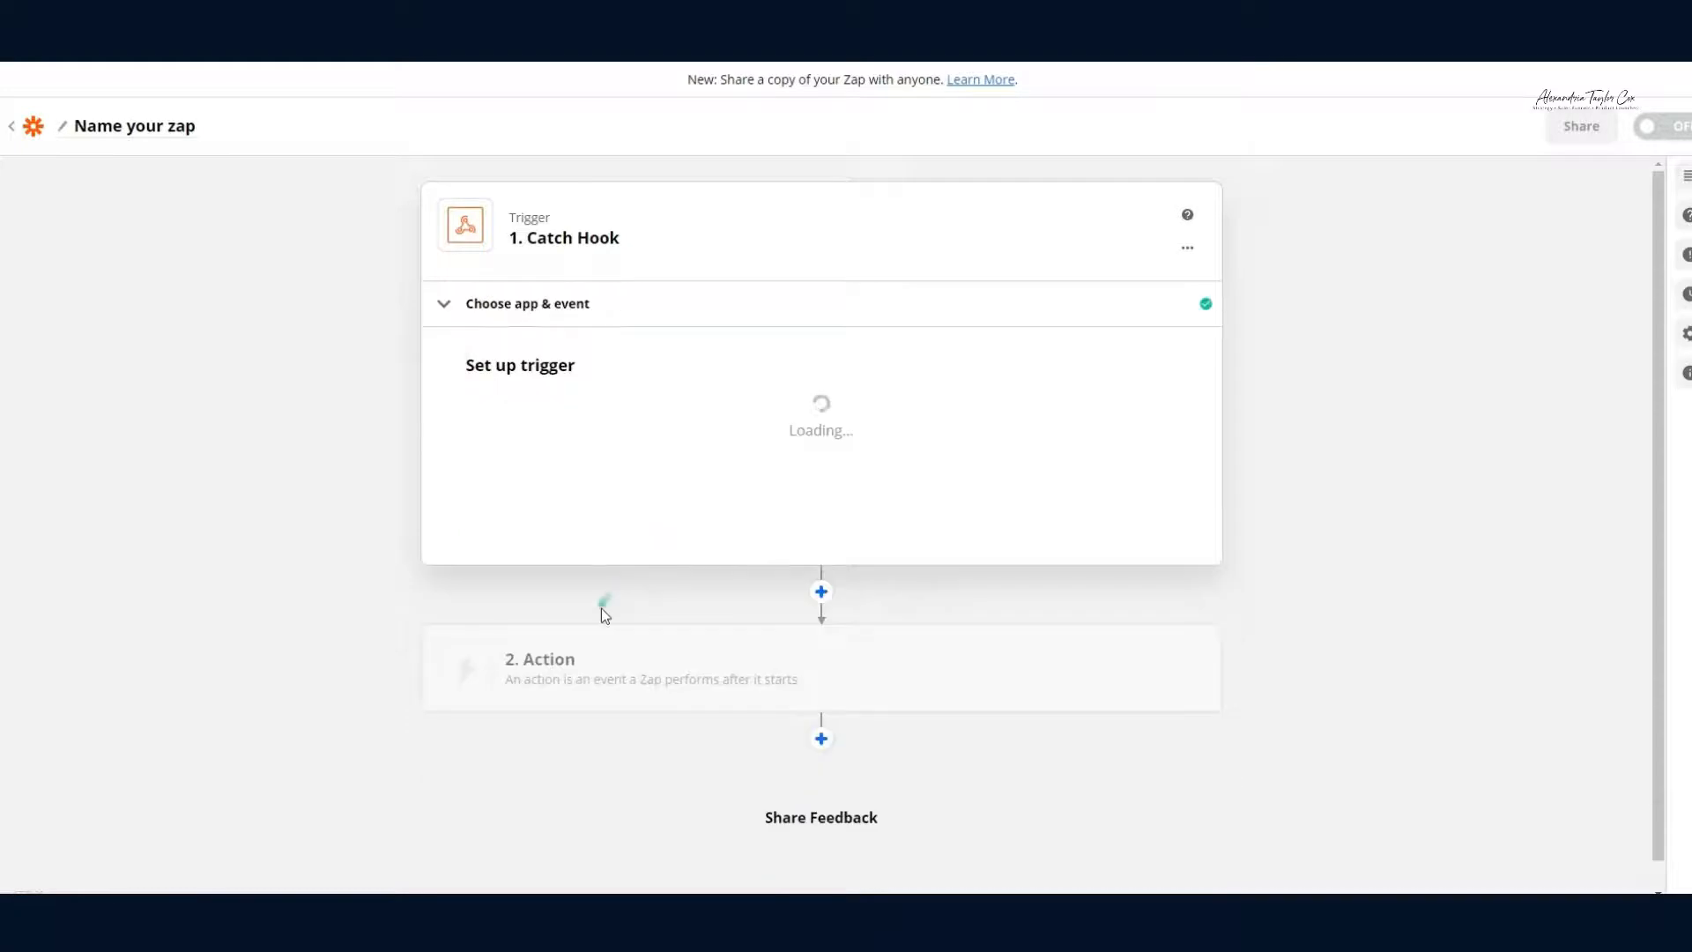
click(1168, 446)
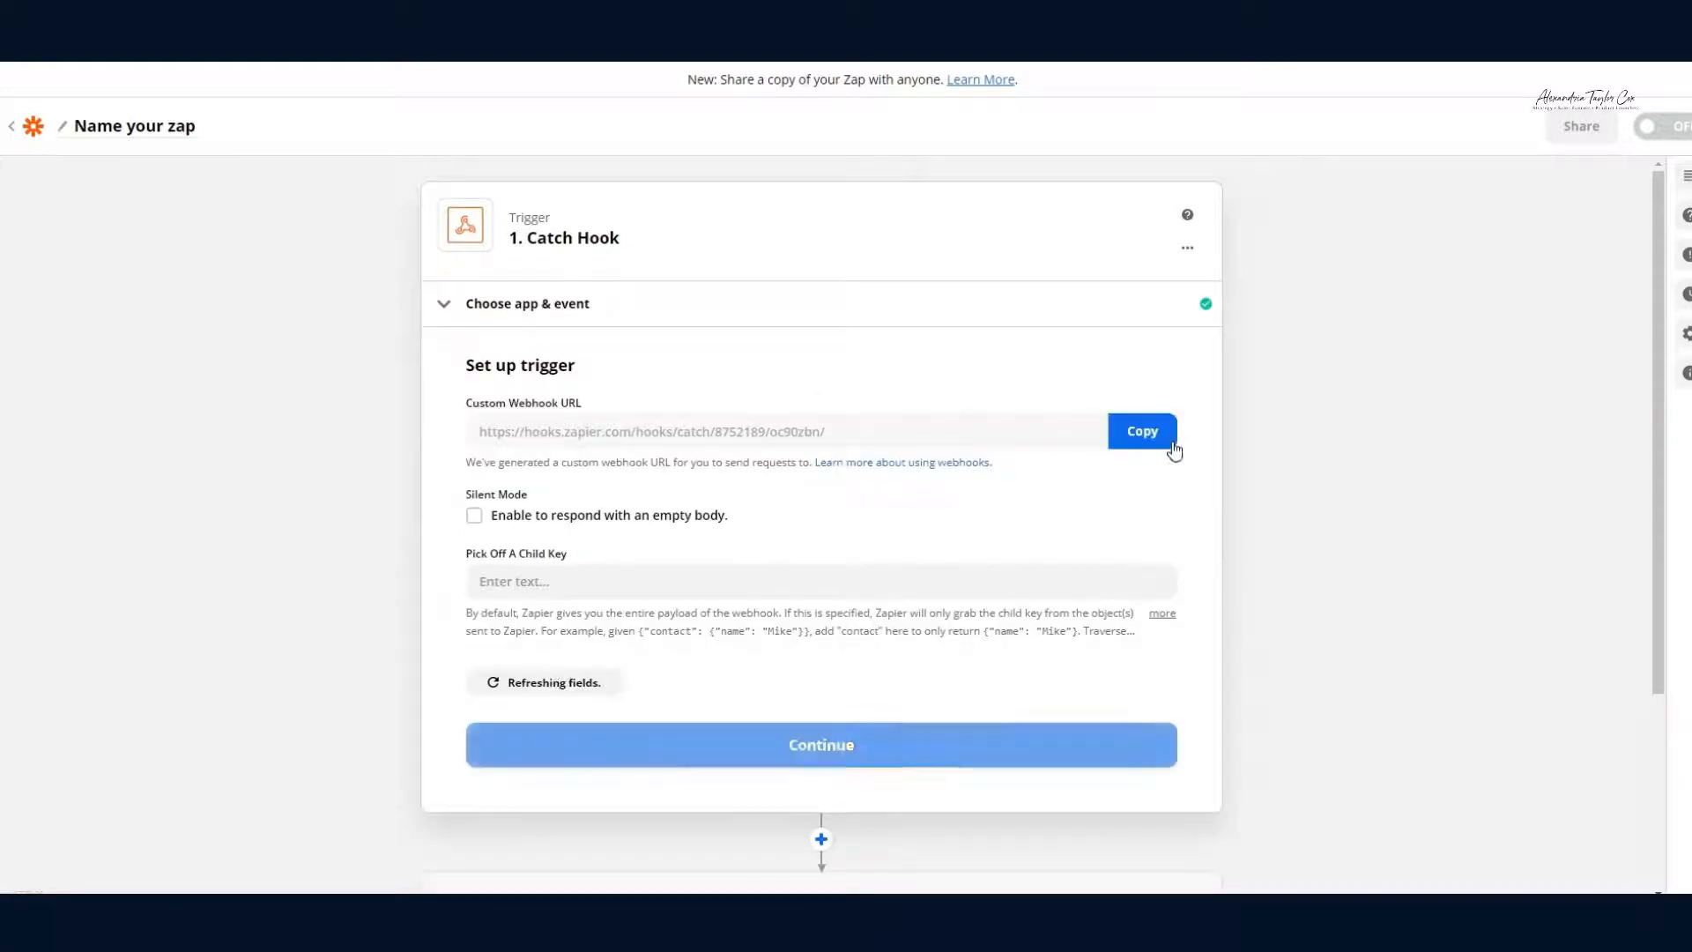
click(1169, 446)
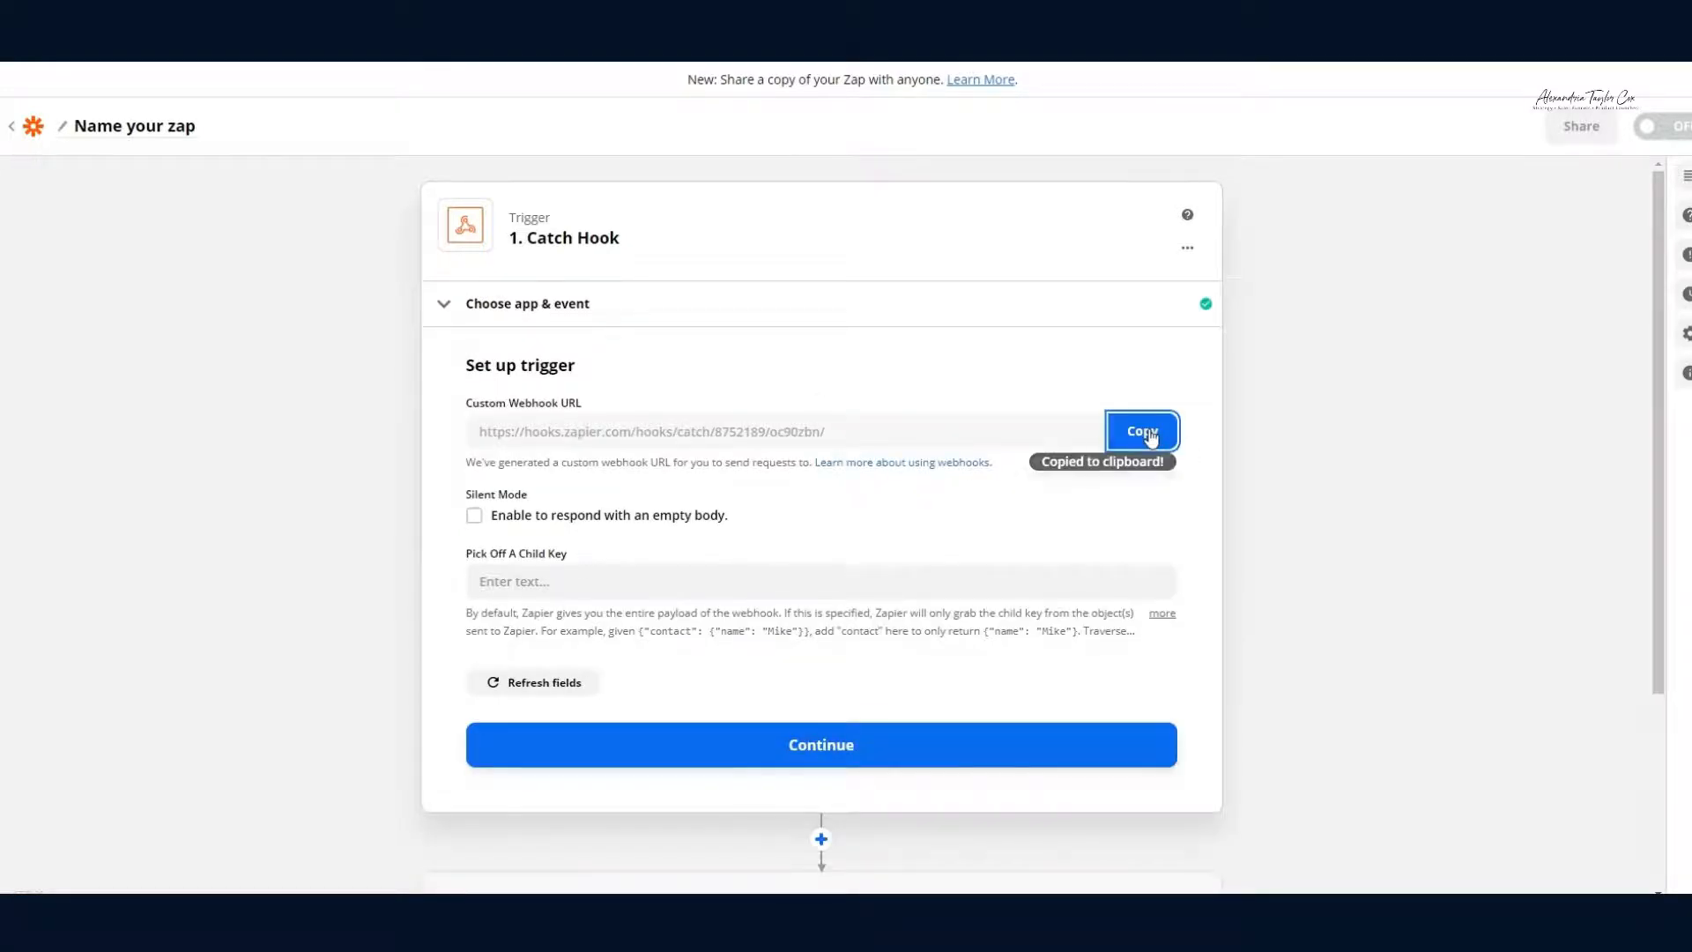
click(176, 36)
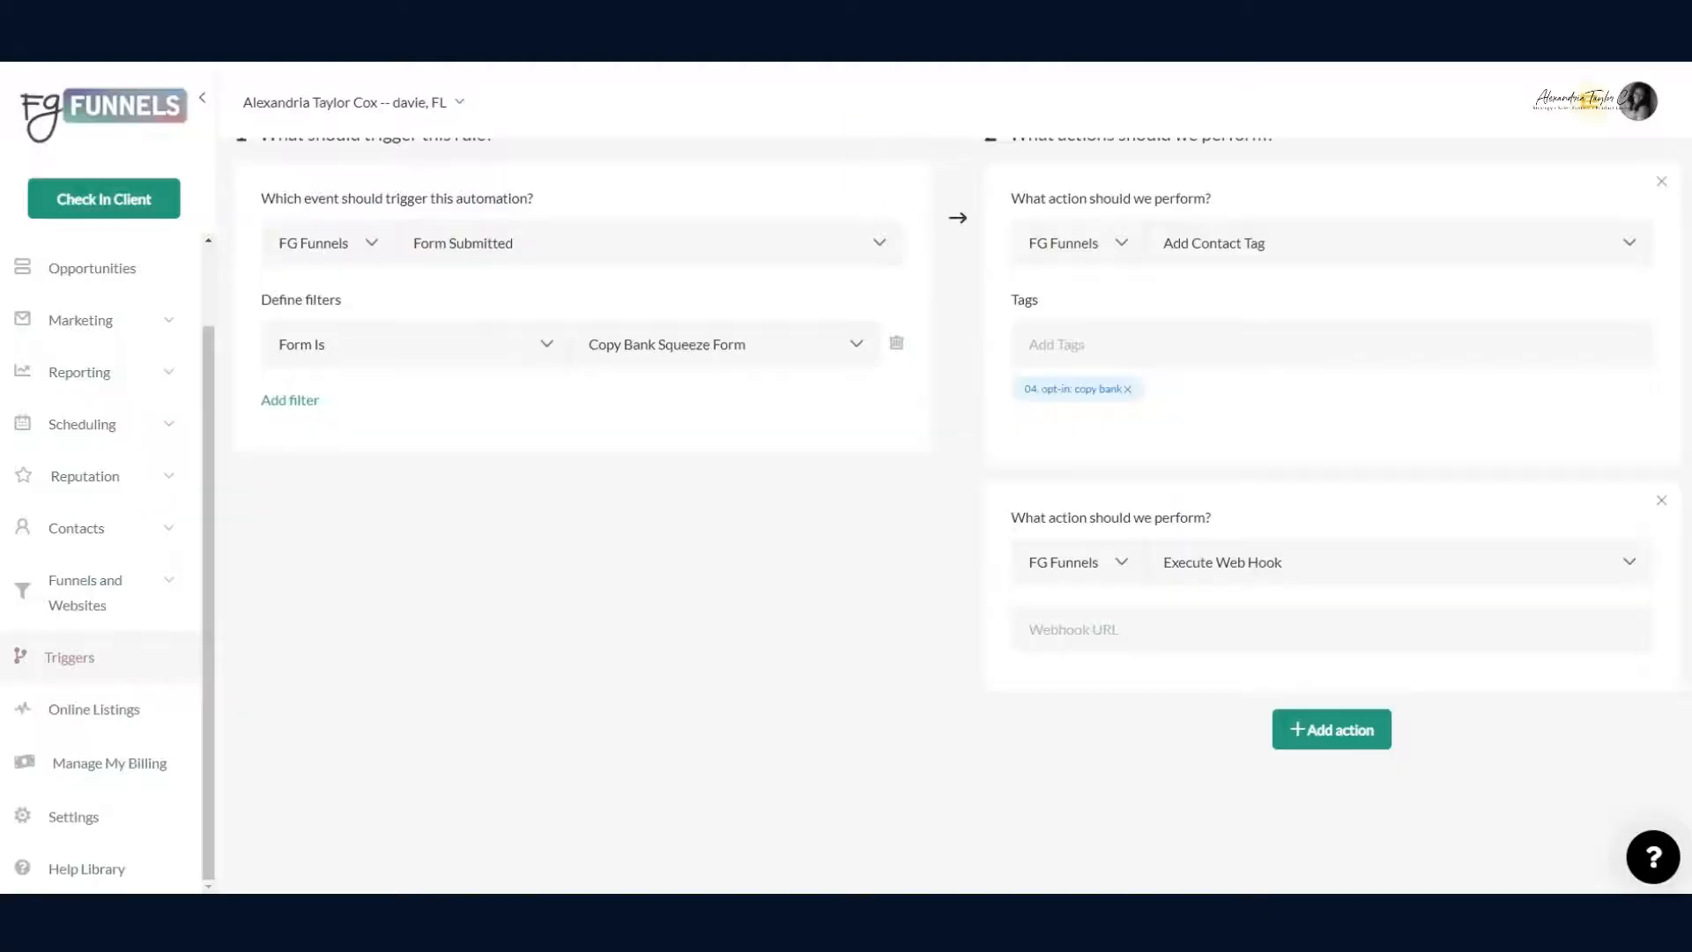
Step: Paste the Zapier URL into the Execute Web Hook action, set the rule to Active, and save
click(1096, 647)
key(ctrl+v)
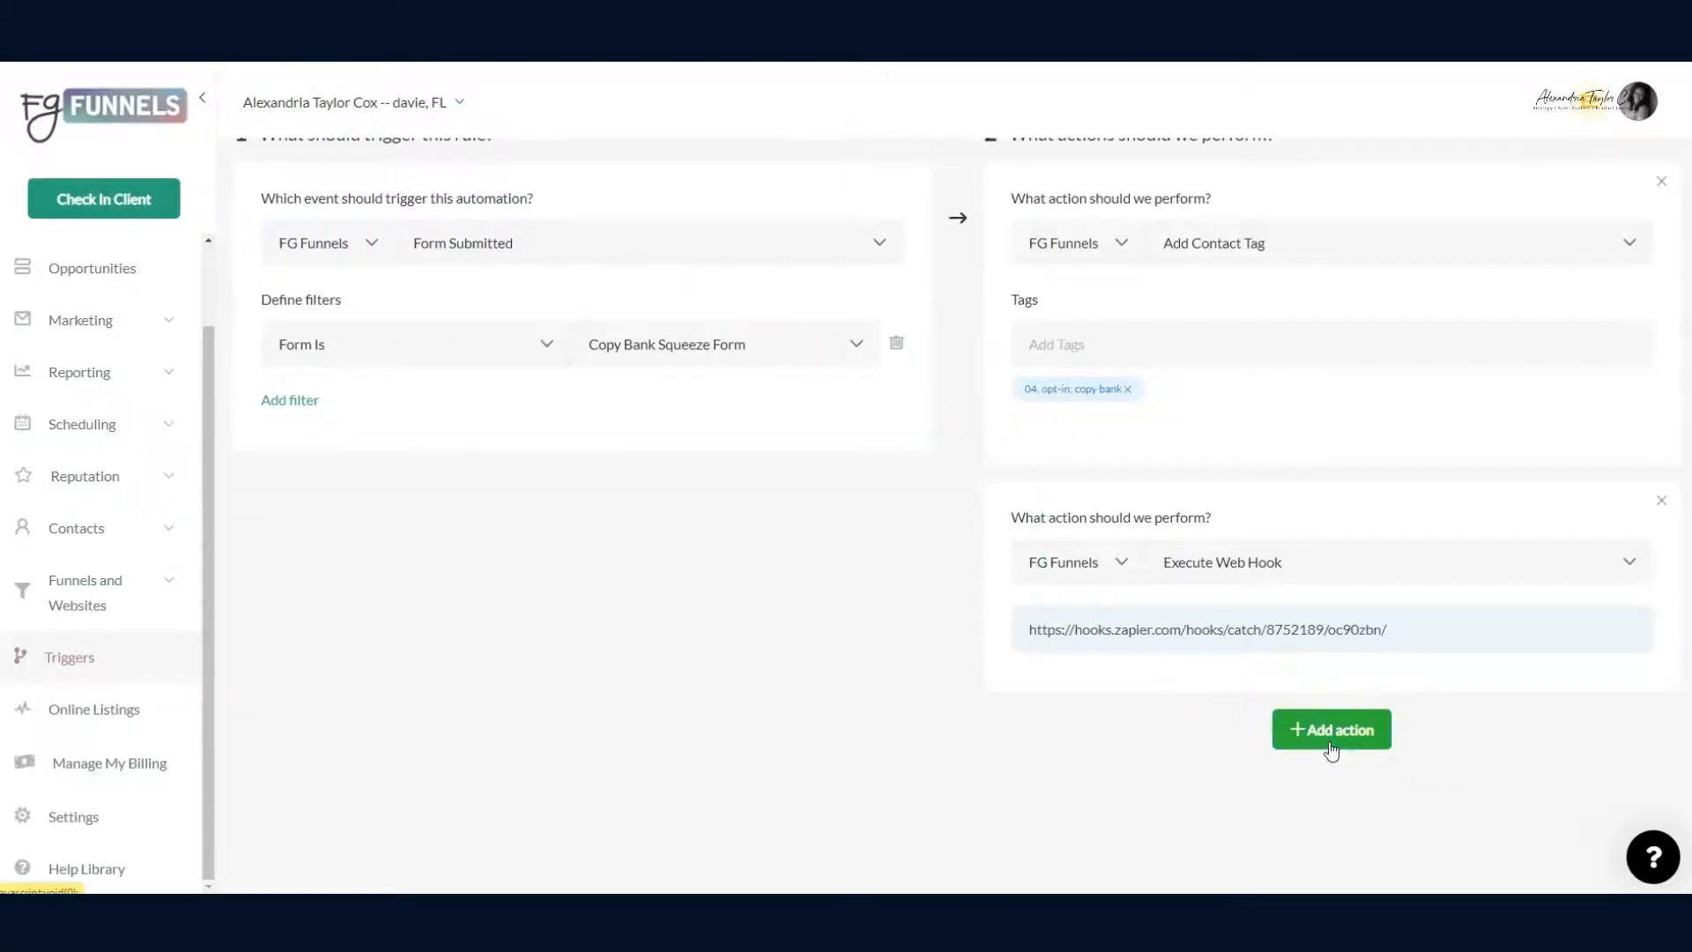
scroll(1333, 747, up, 3)
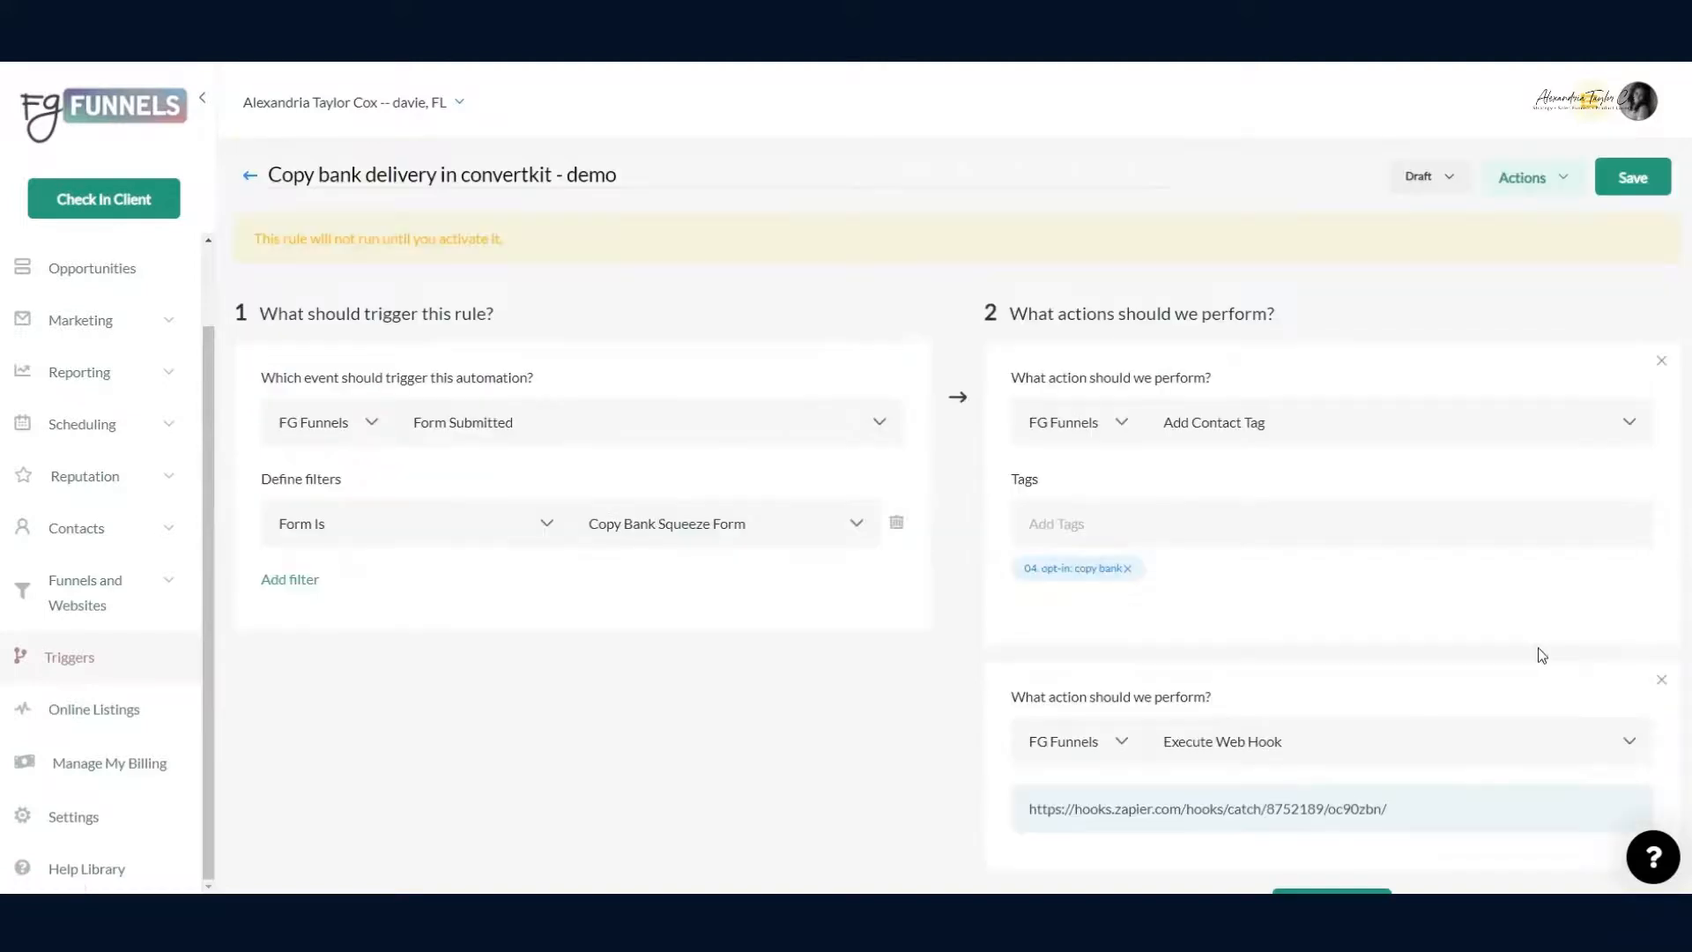
click(1442, 195)
click(1441, 227)
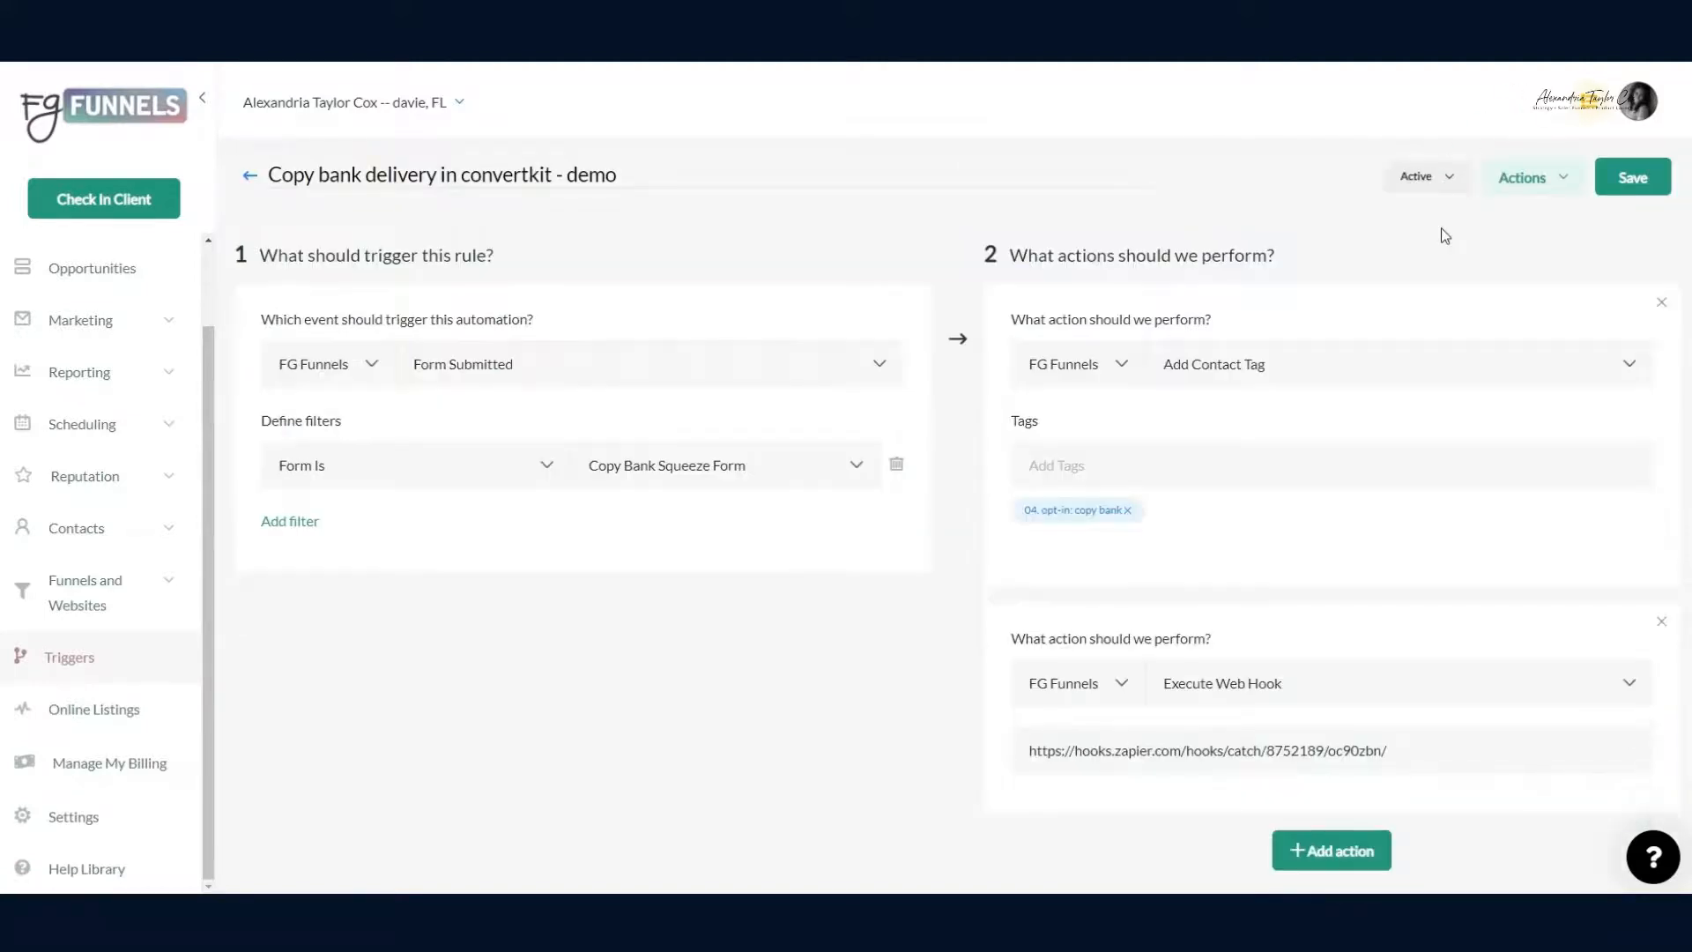
click(1645, 183)
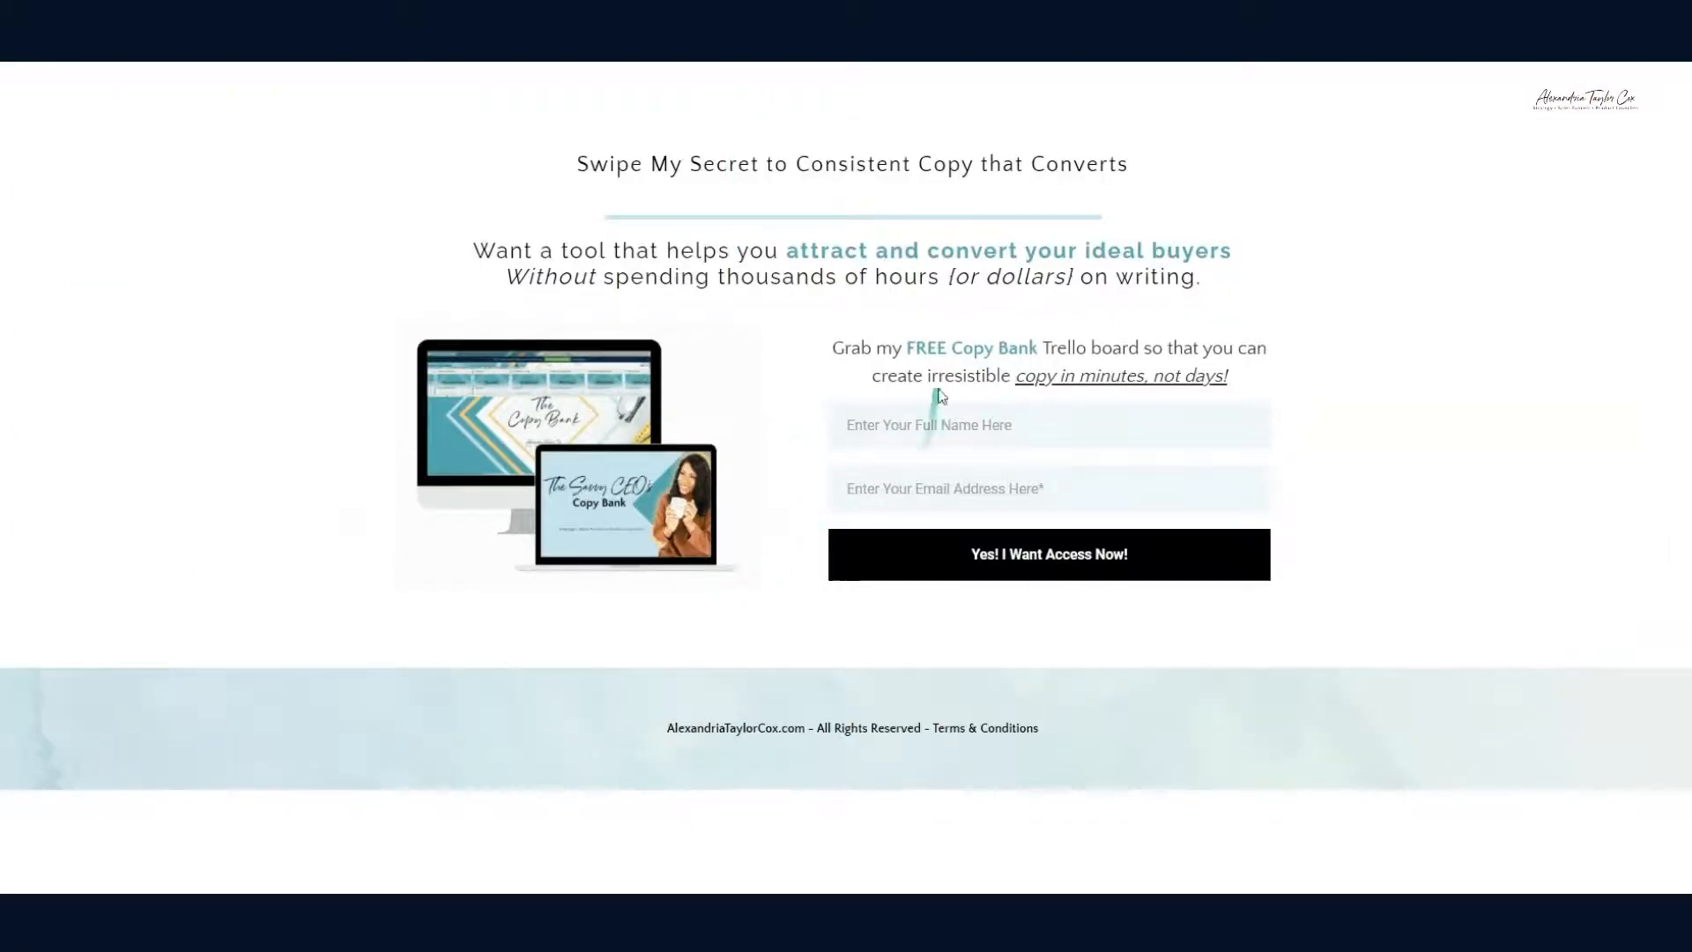
Step: Enter a test full name and a test e-mail address in the Copy Bank opt-in form
click(930, 420)
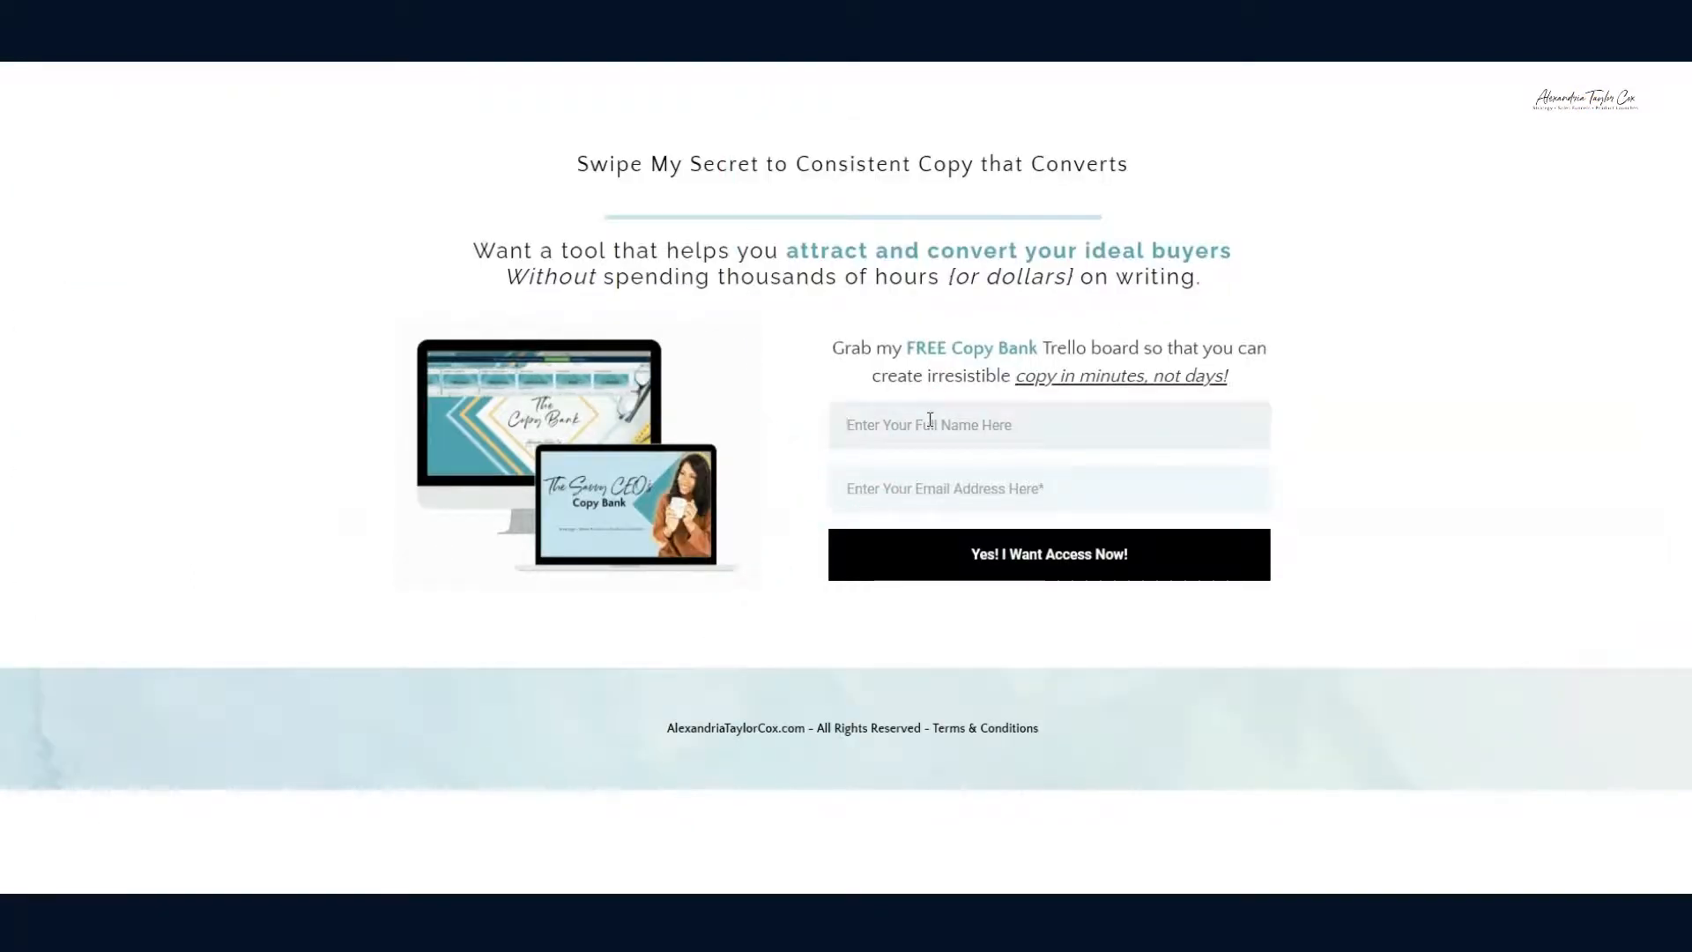
text(alex)
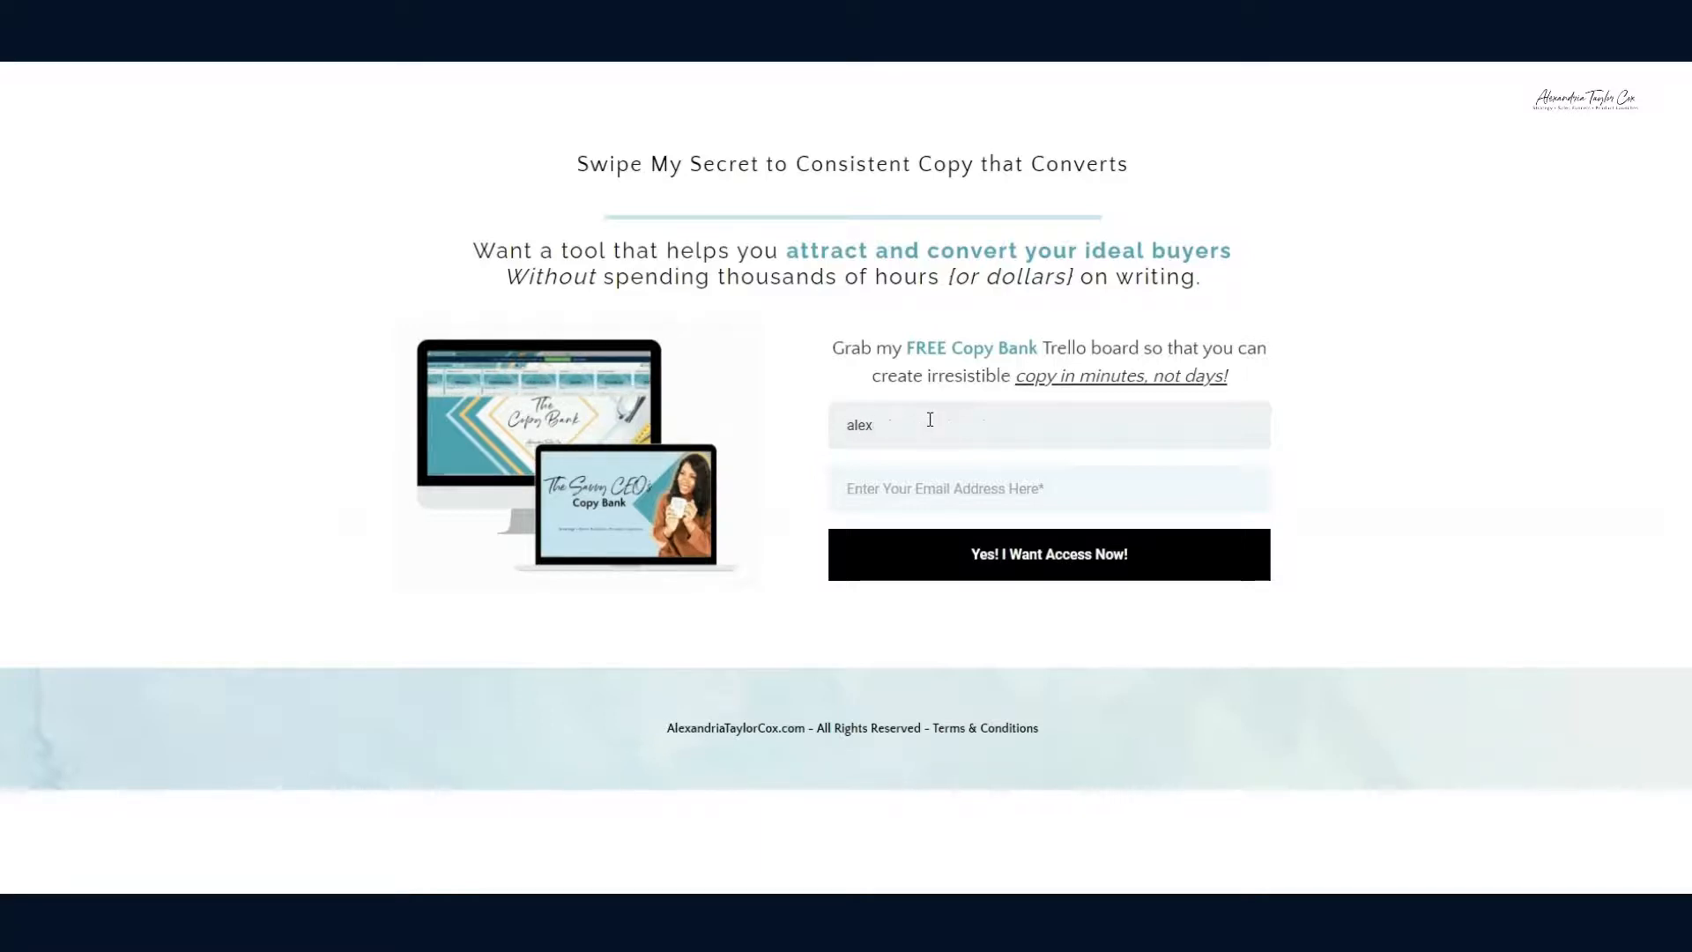
text( - te)
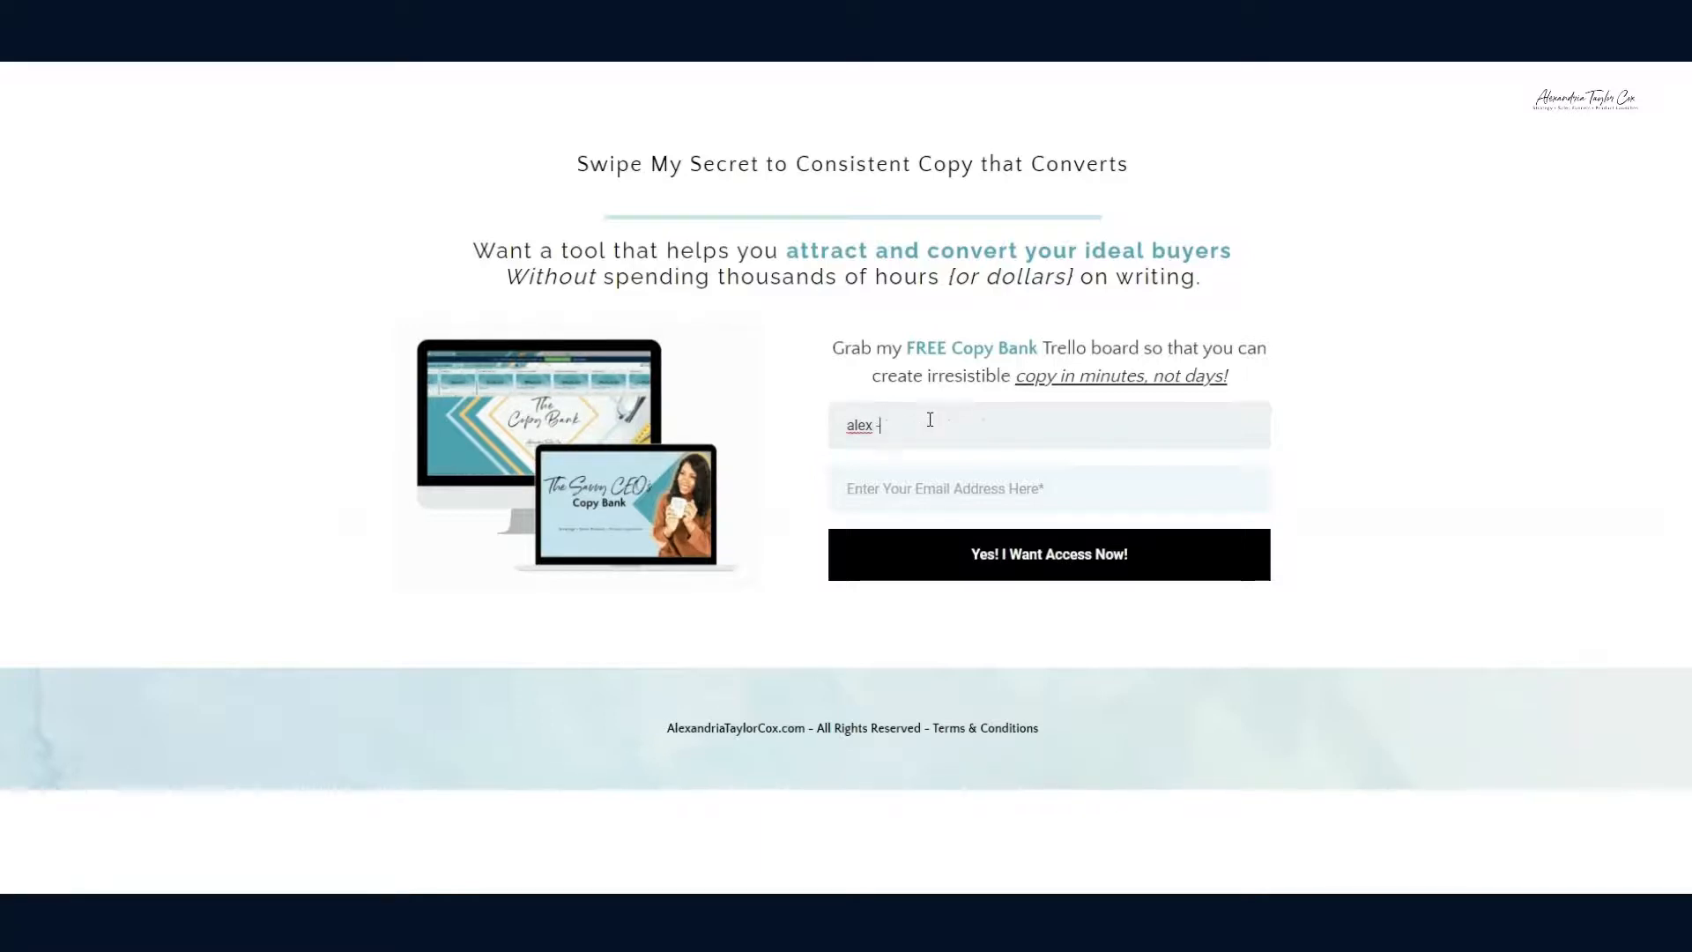
key(BackSpace)
key(BackSpace)
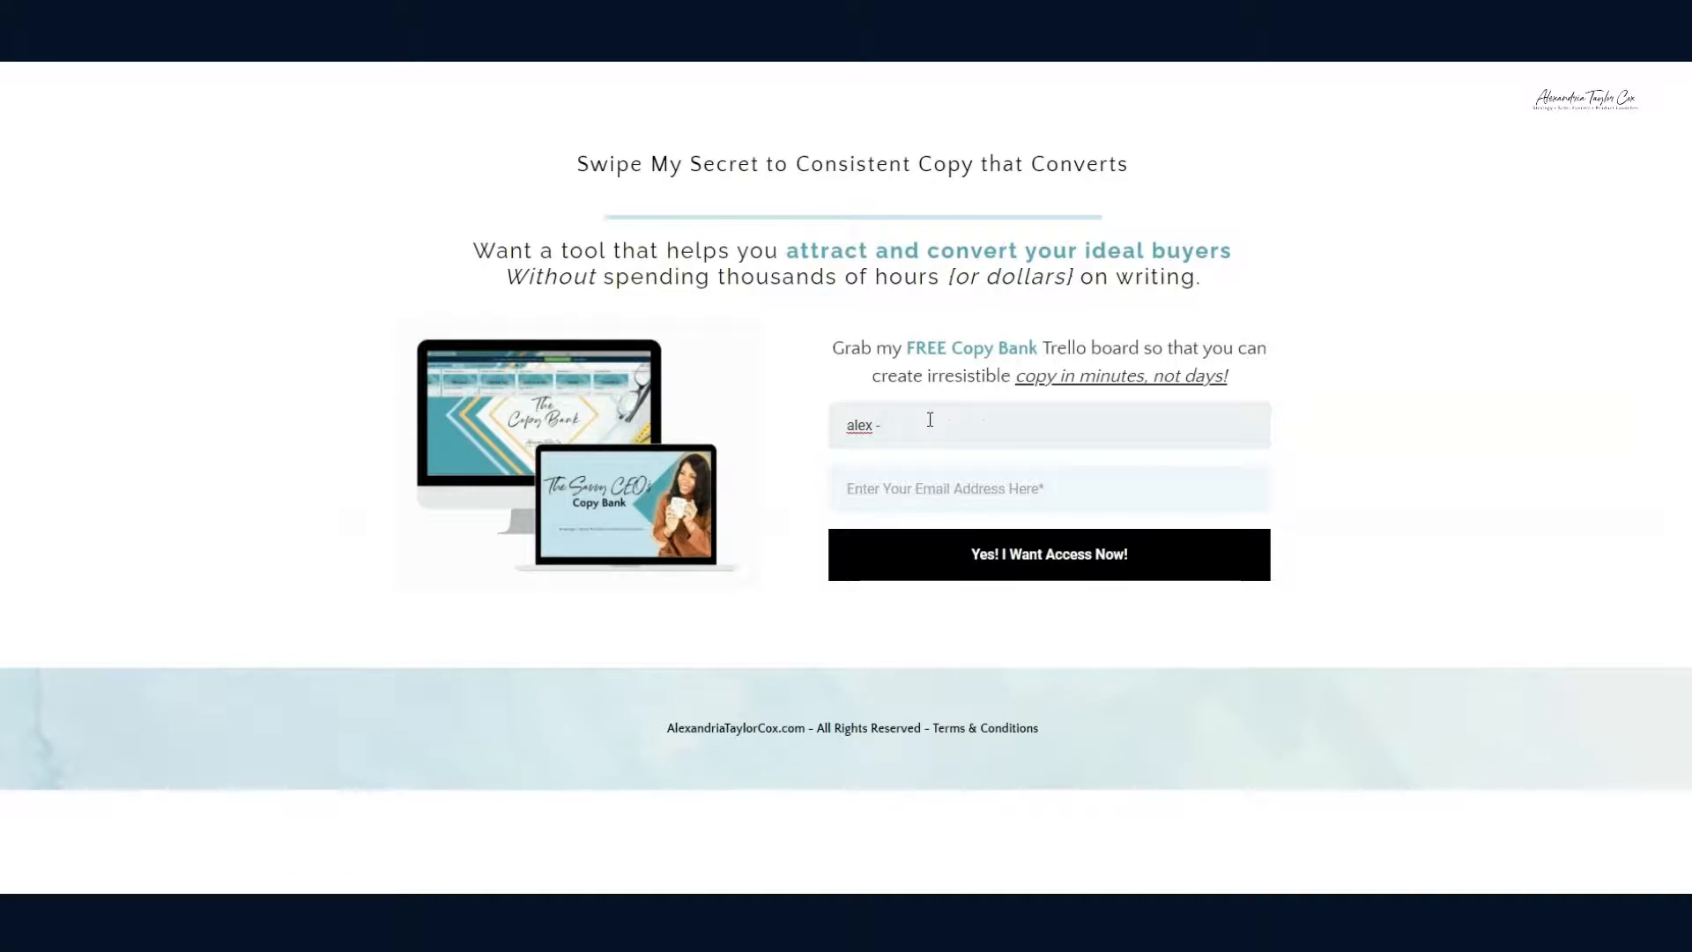
text(test)
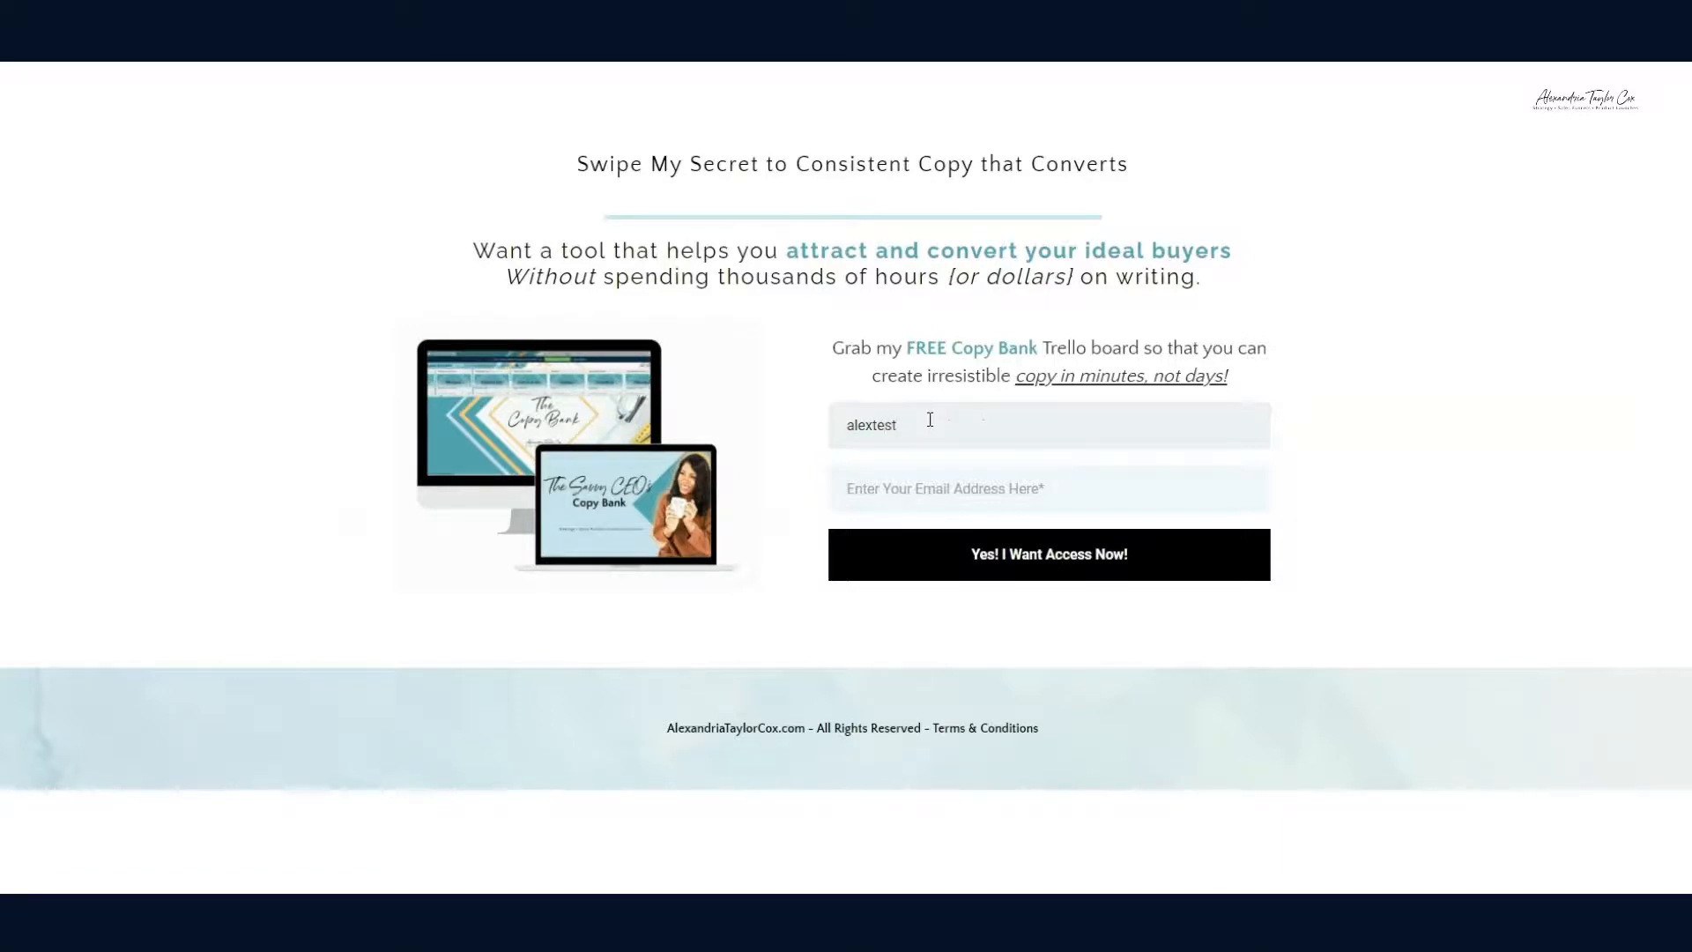
text(ing)
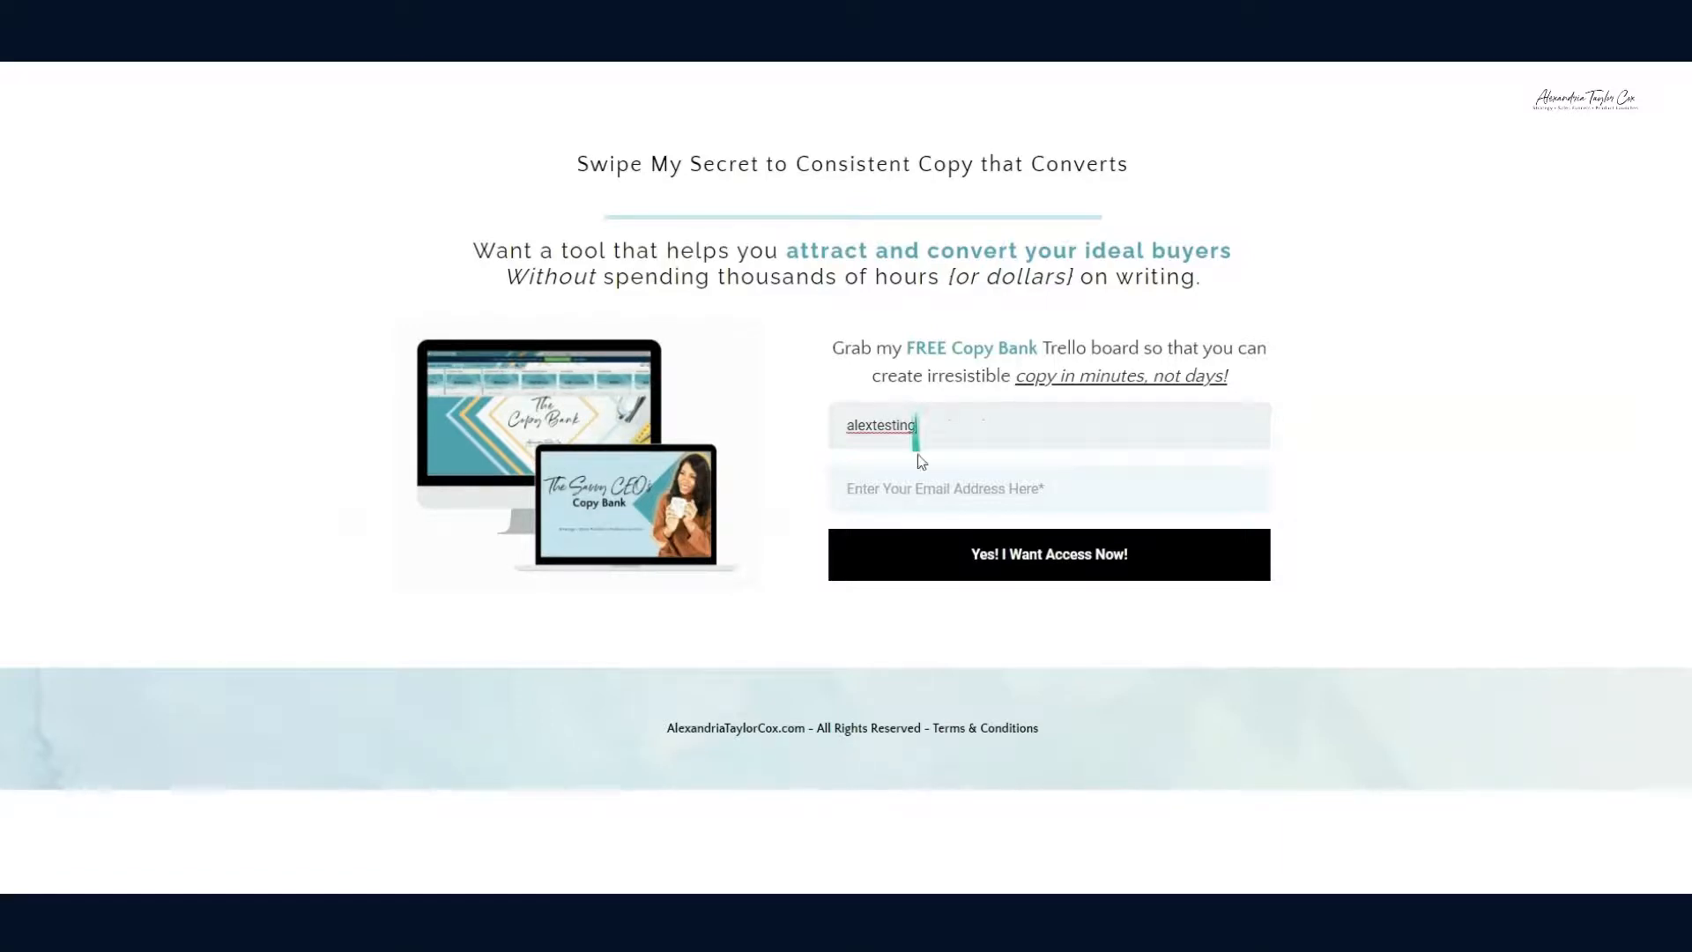
click(905, 483)
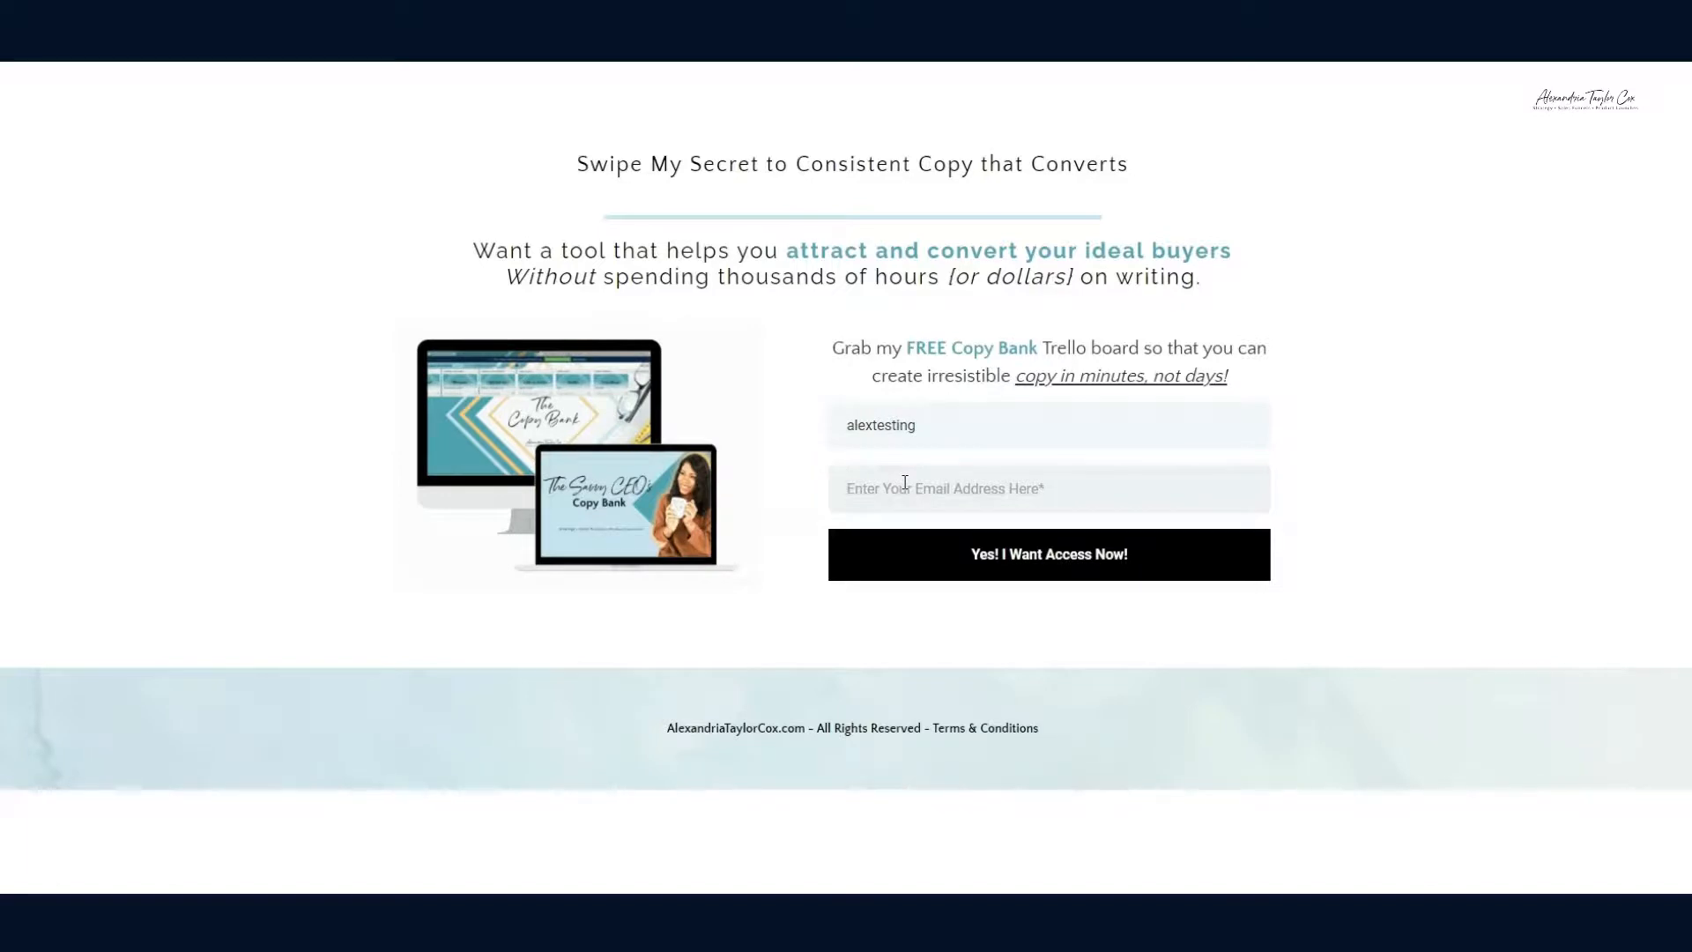
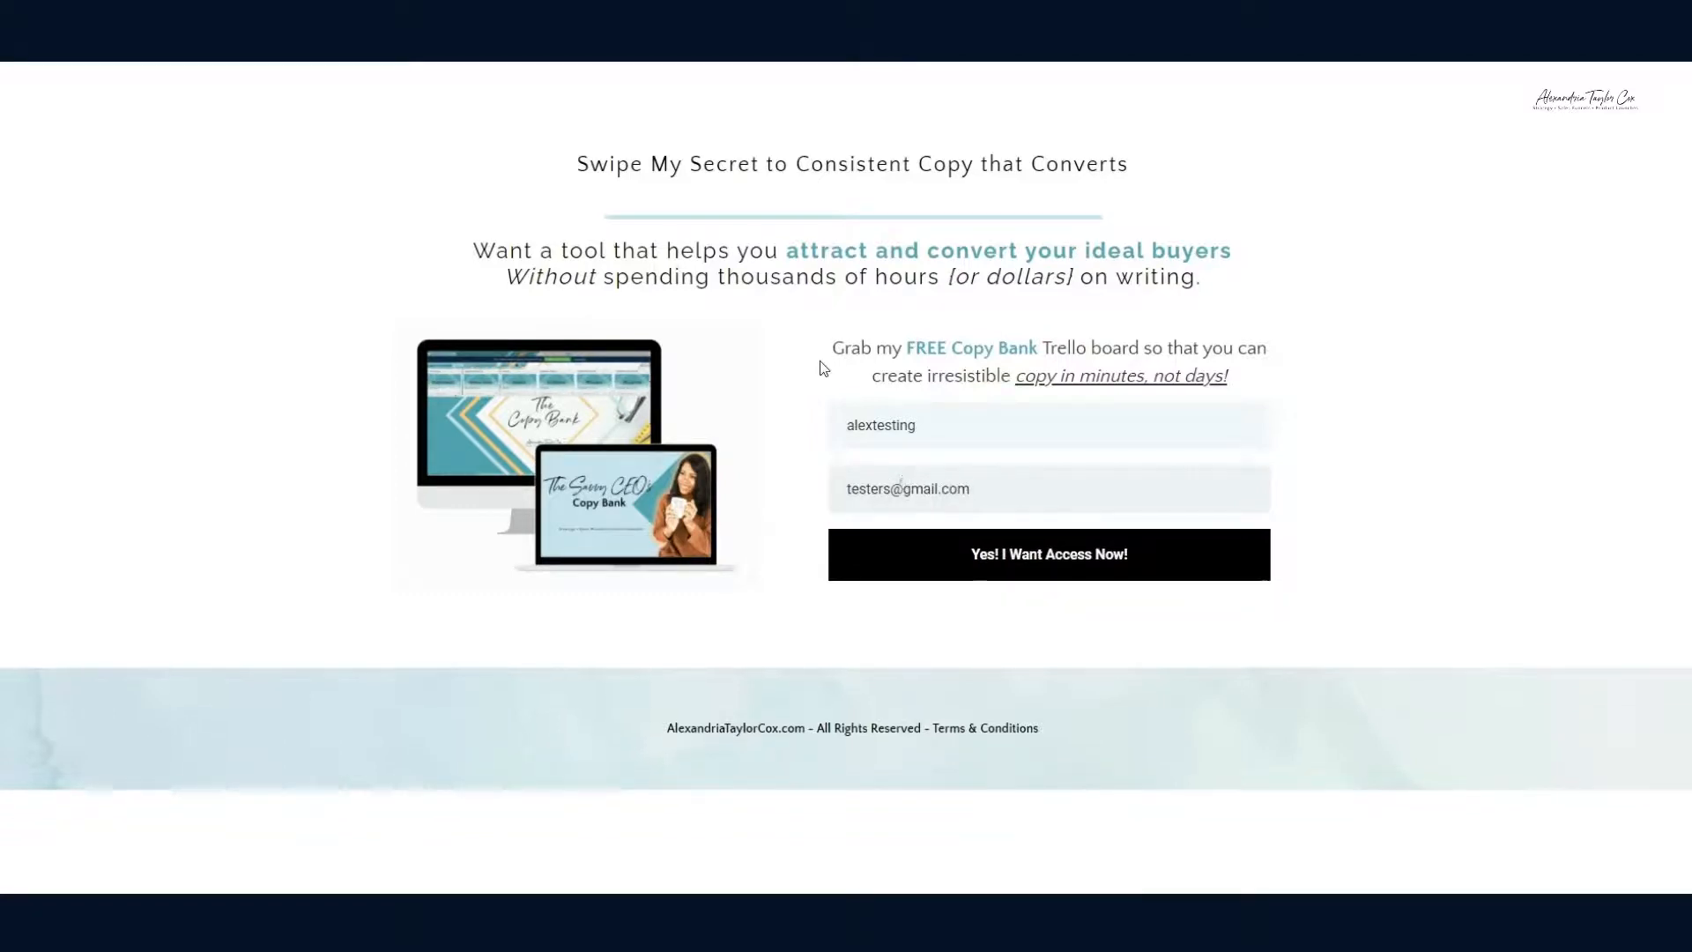
Step: Submit the opt-in form, retest the Catch Hook trigger until Request A appears, and continue
click(984, 575)
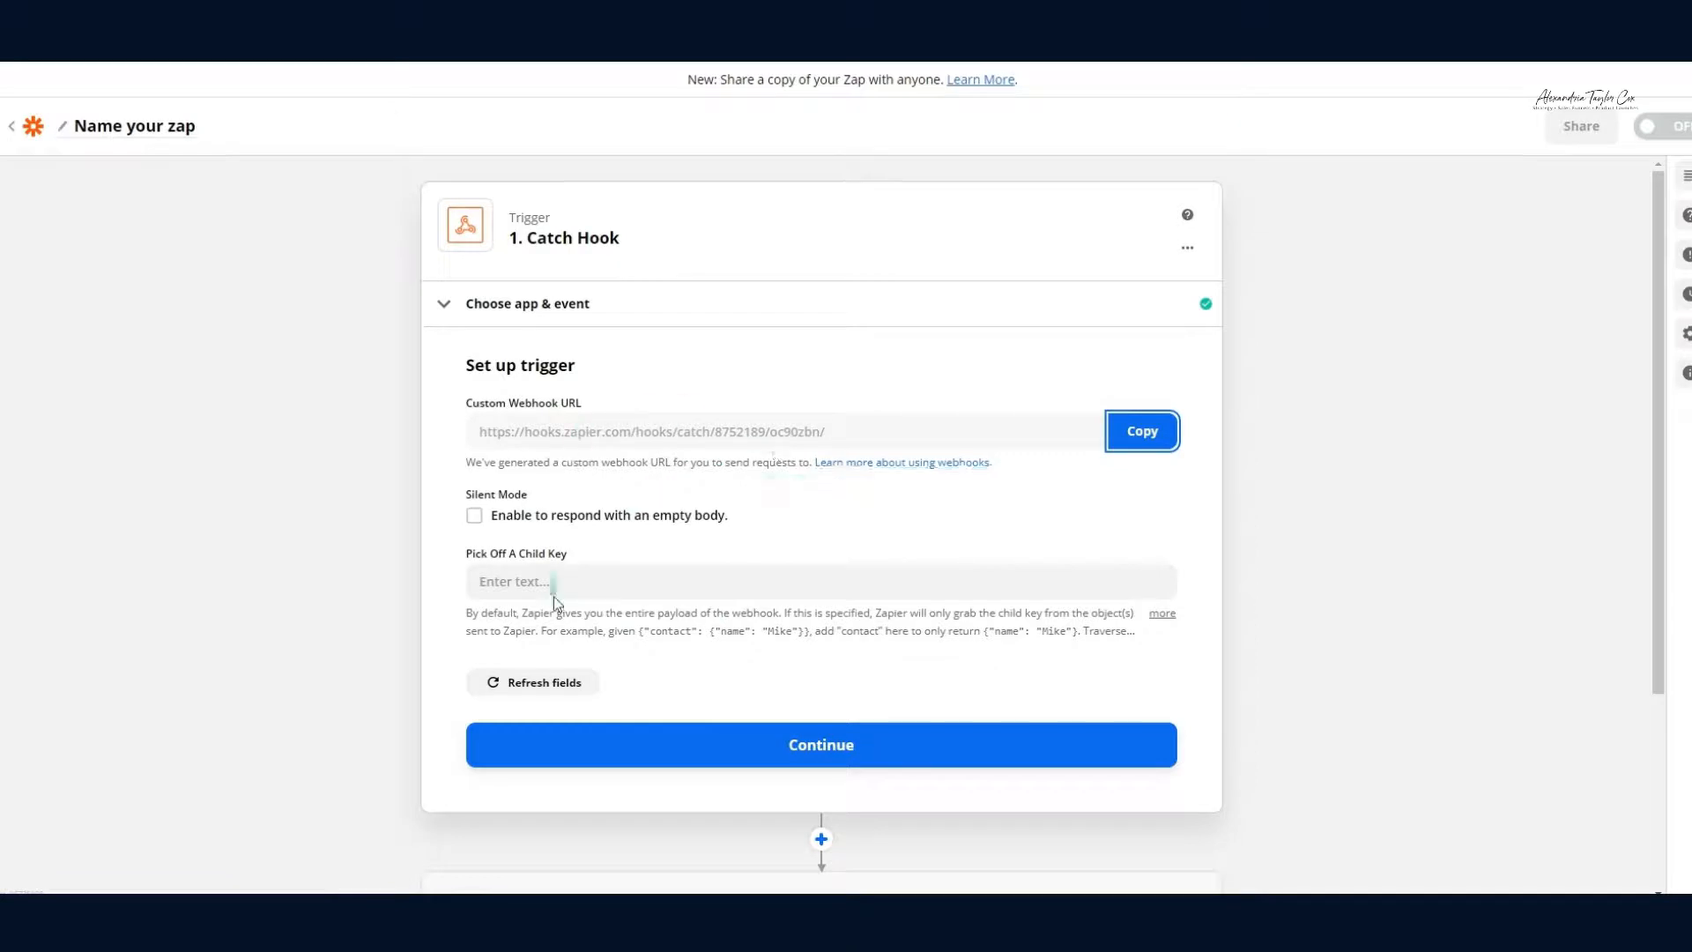
scroll(552, 599, down, 1)
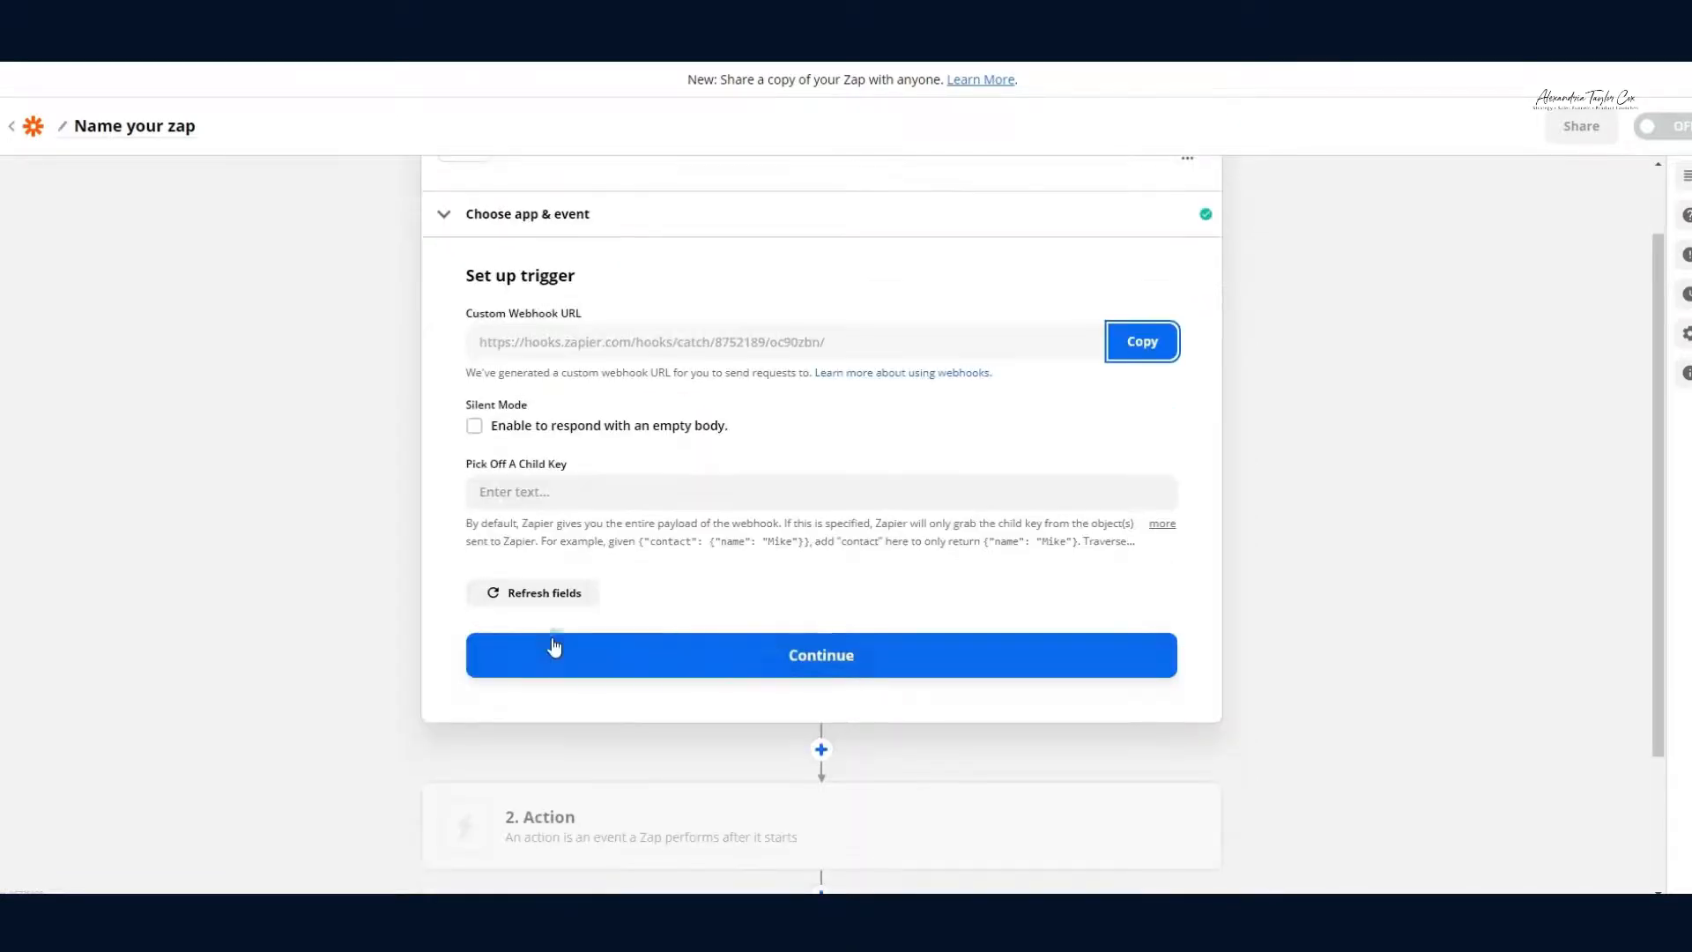
click(553, 648)
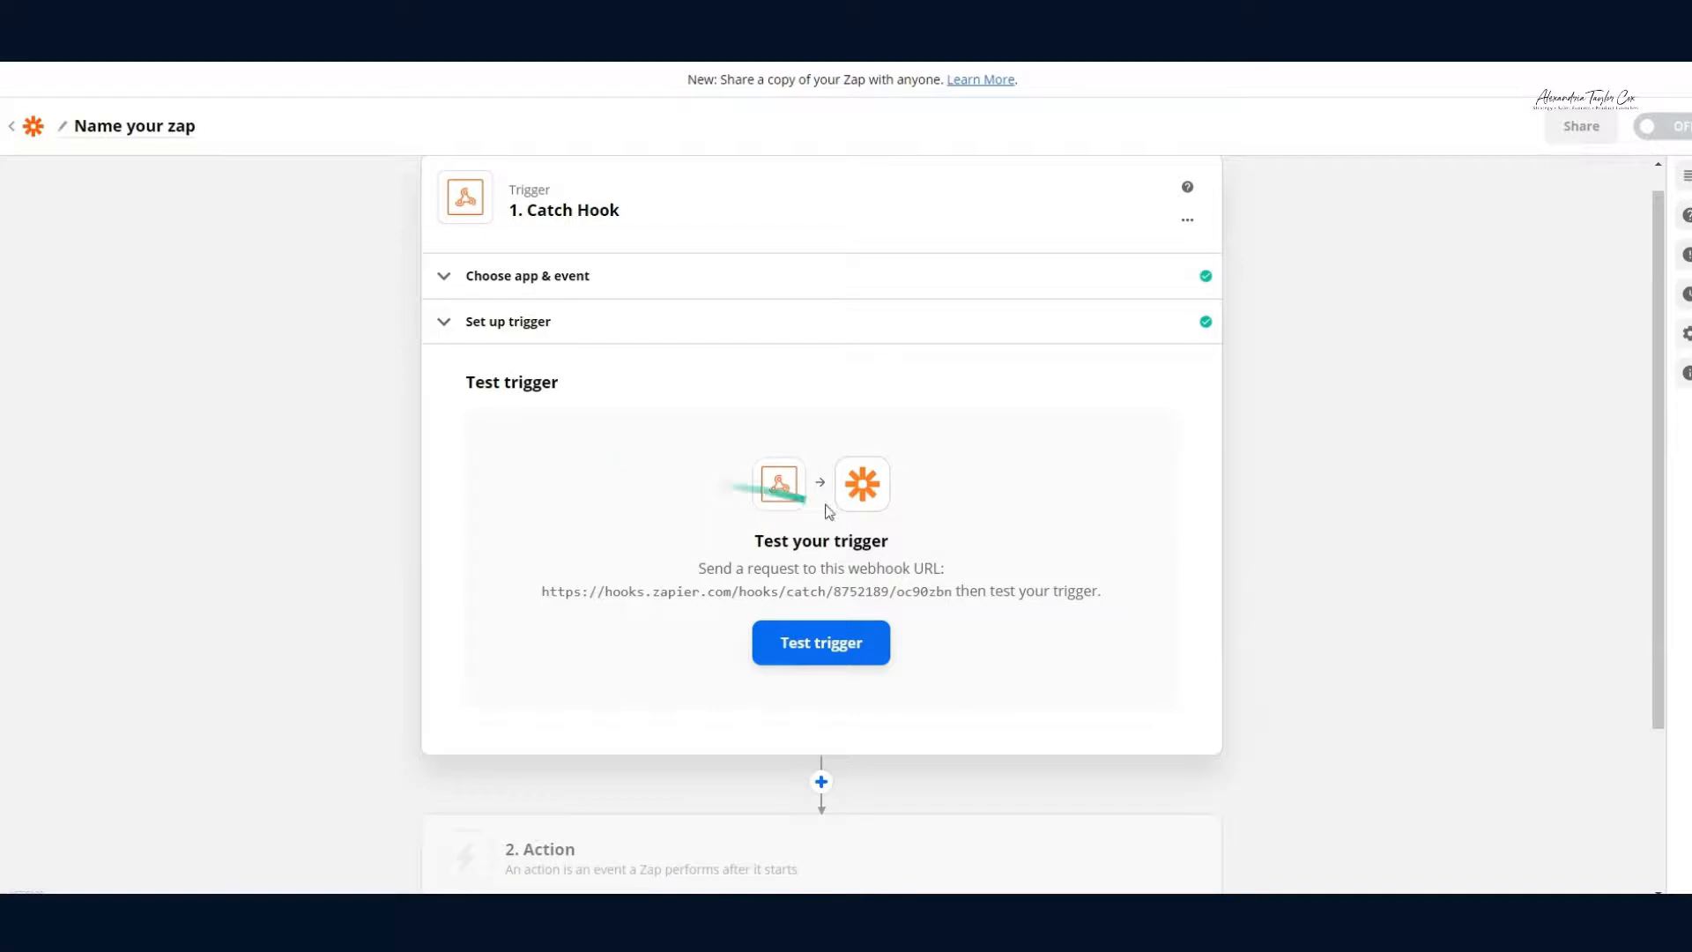
click(811, 642)
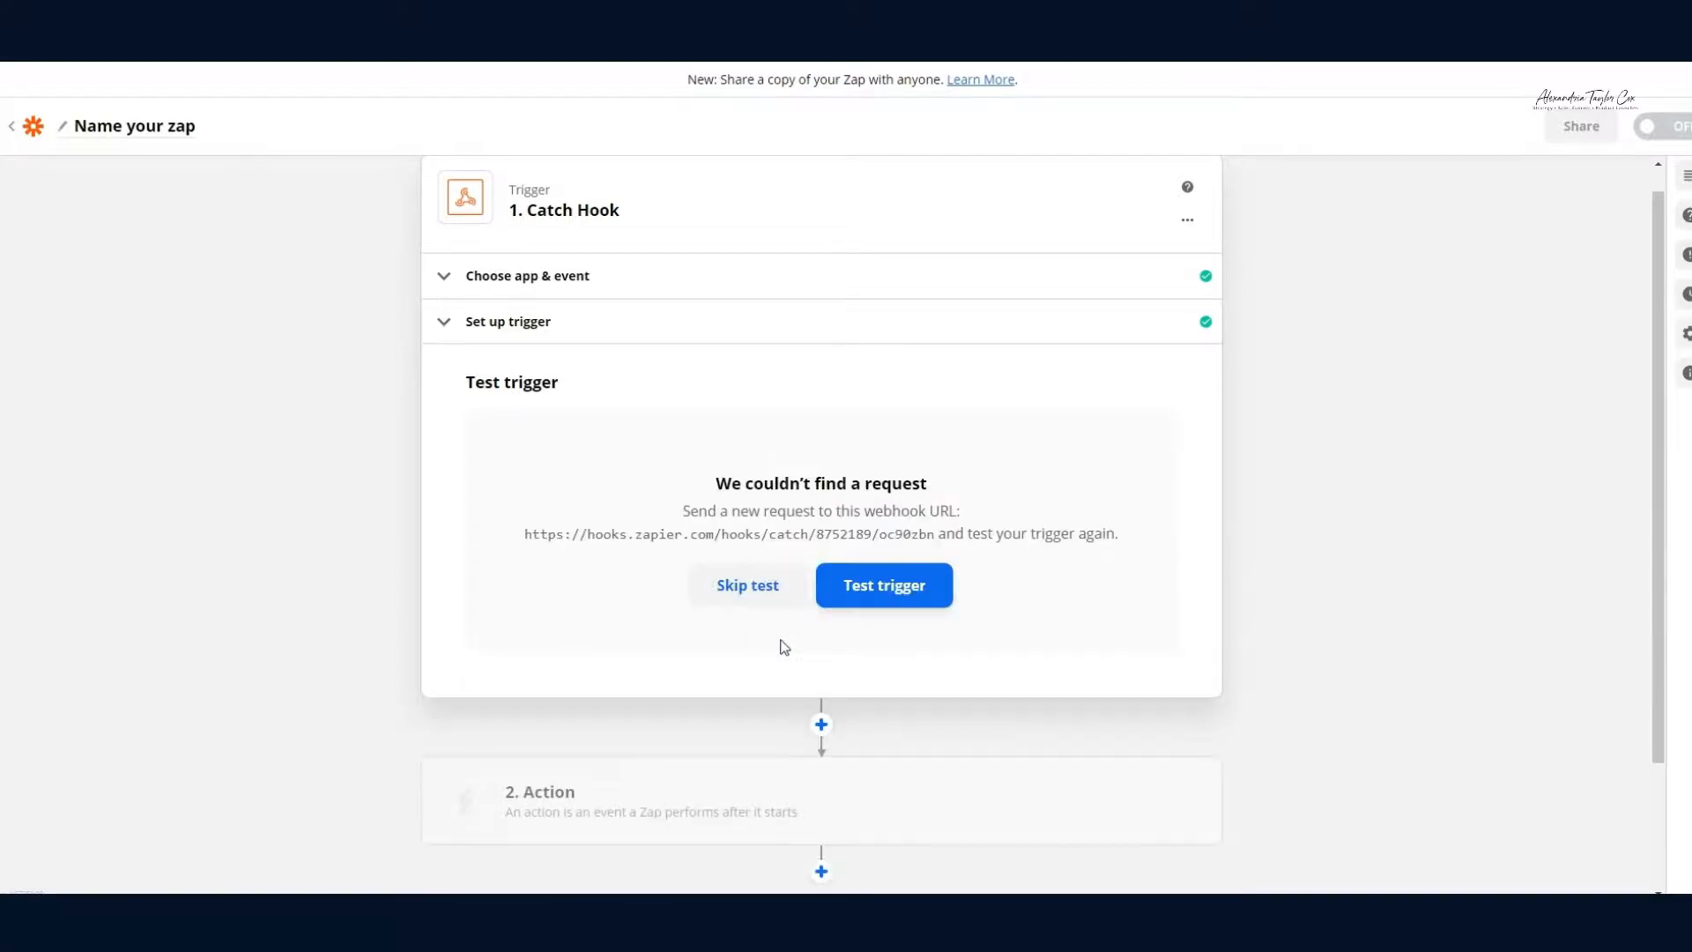
click(905, 598)
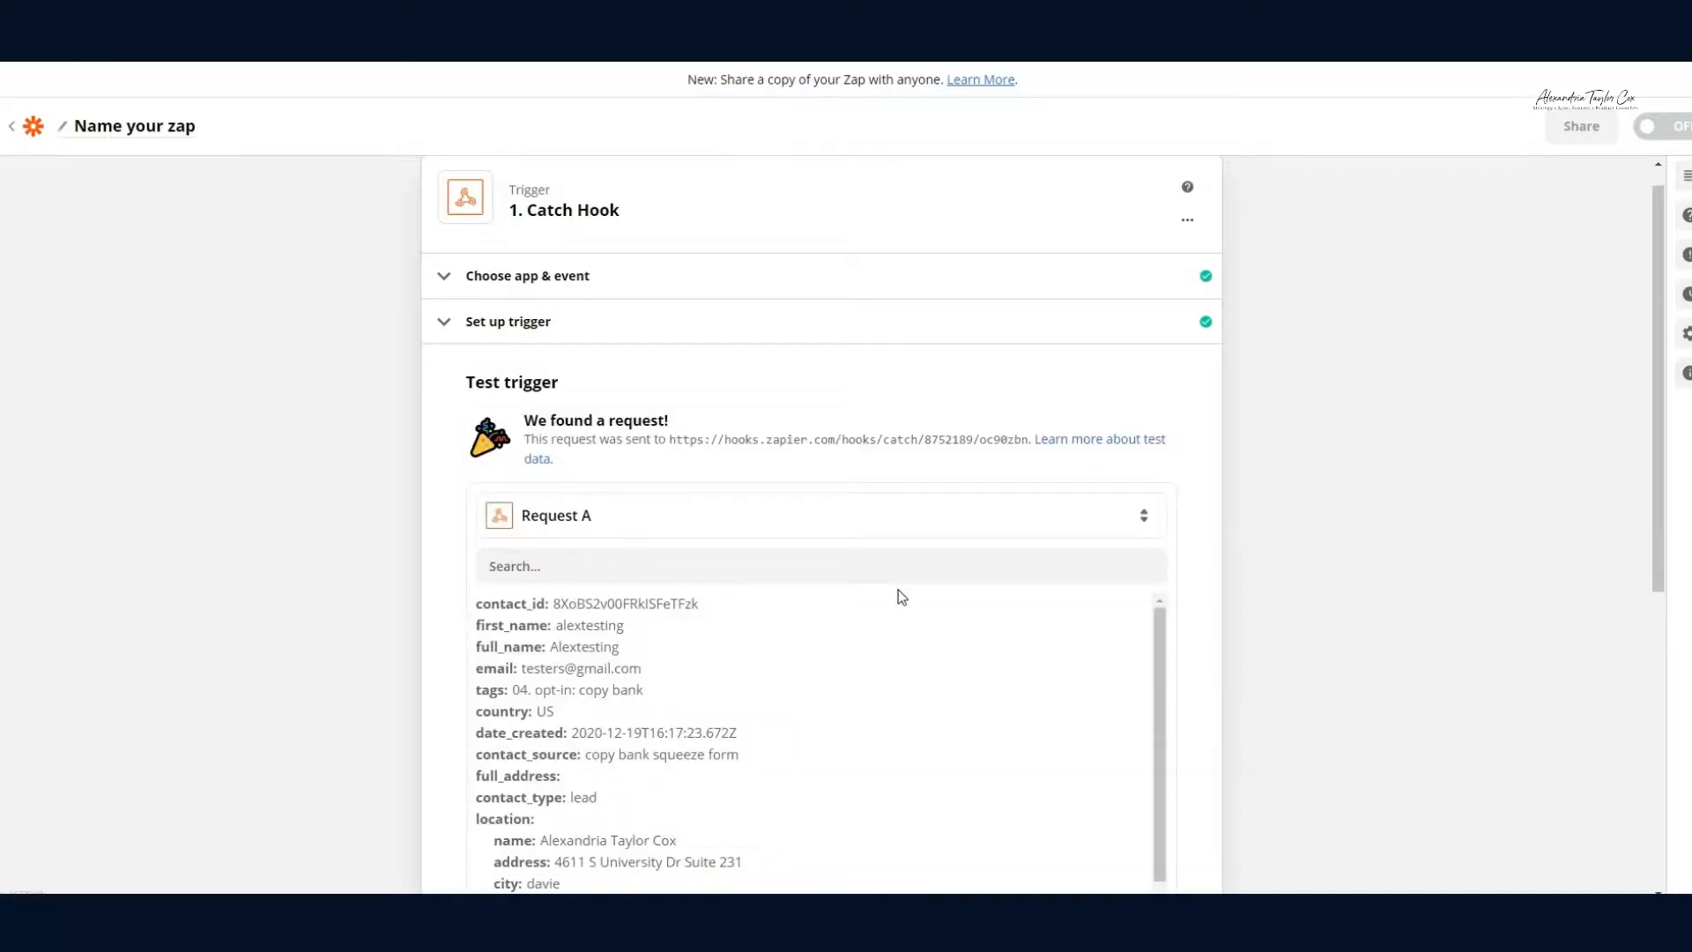
scroll(785, 434, down, 1)
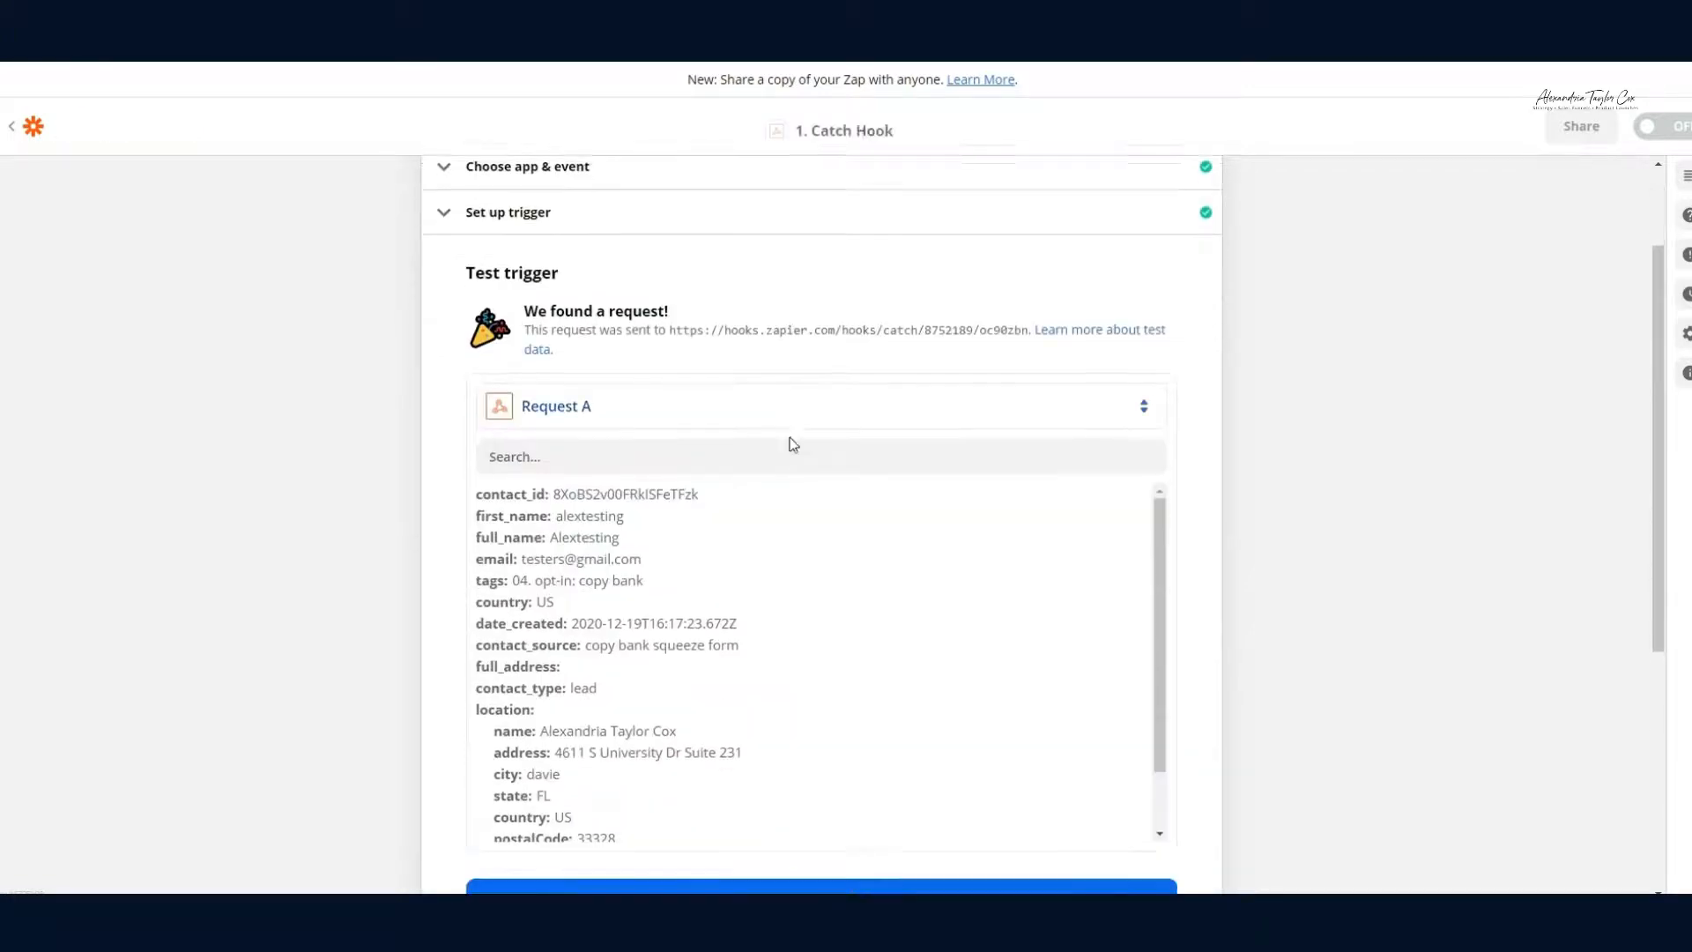
scroll(793, 443, down, 1)
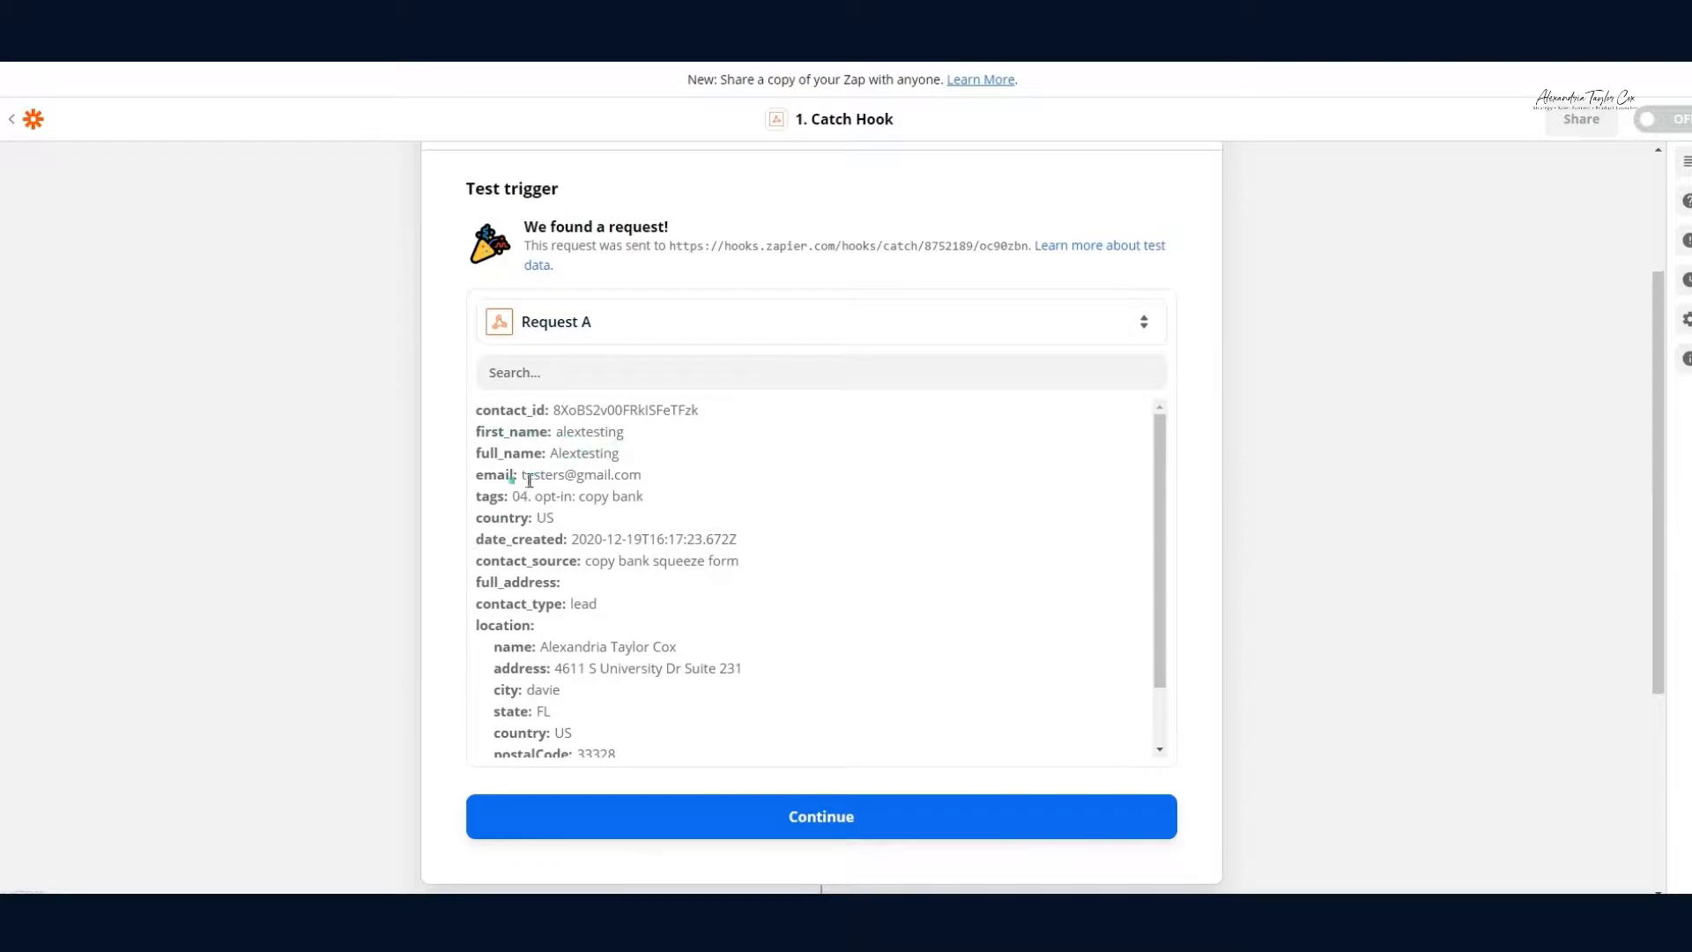
scroll(511, 450, down, 1)
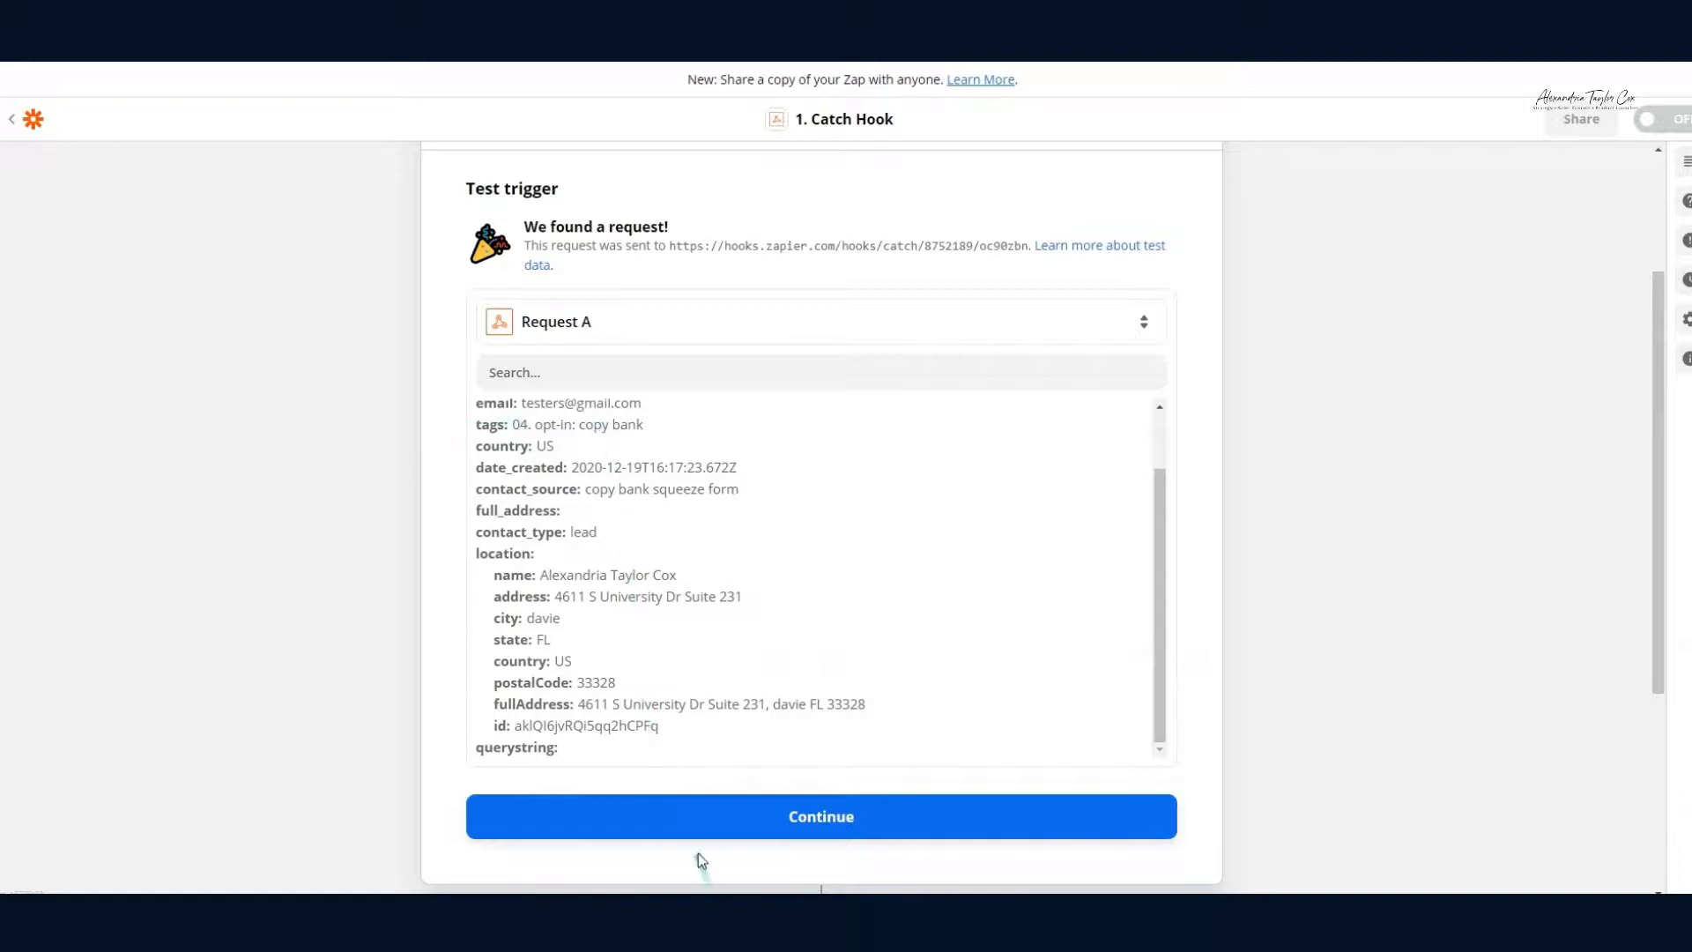
click(693, 816)
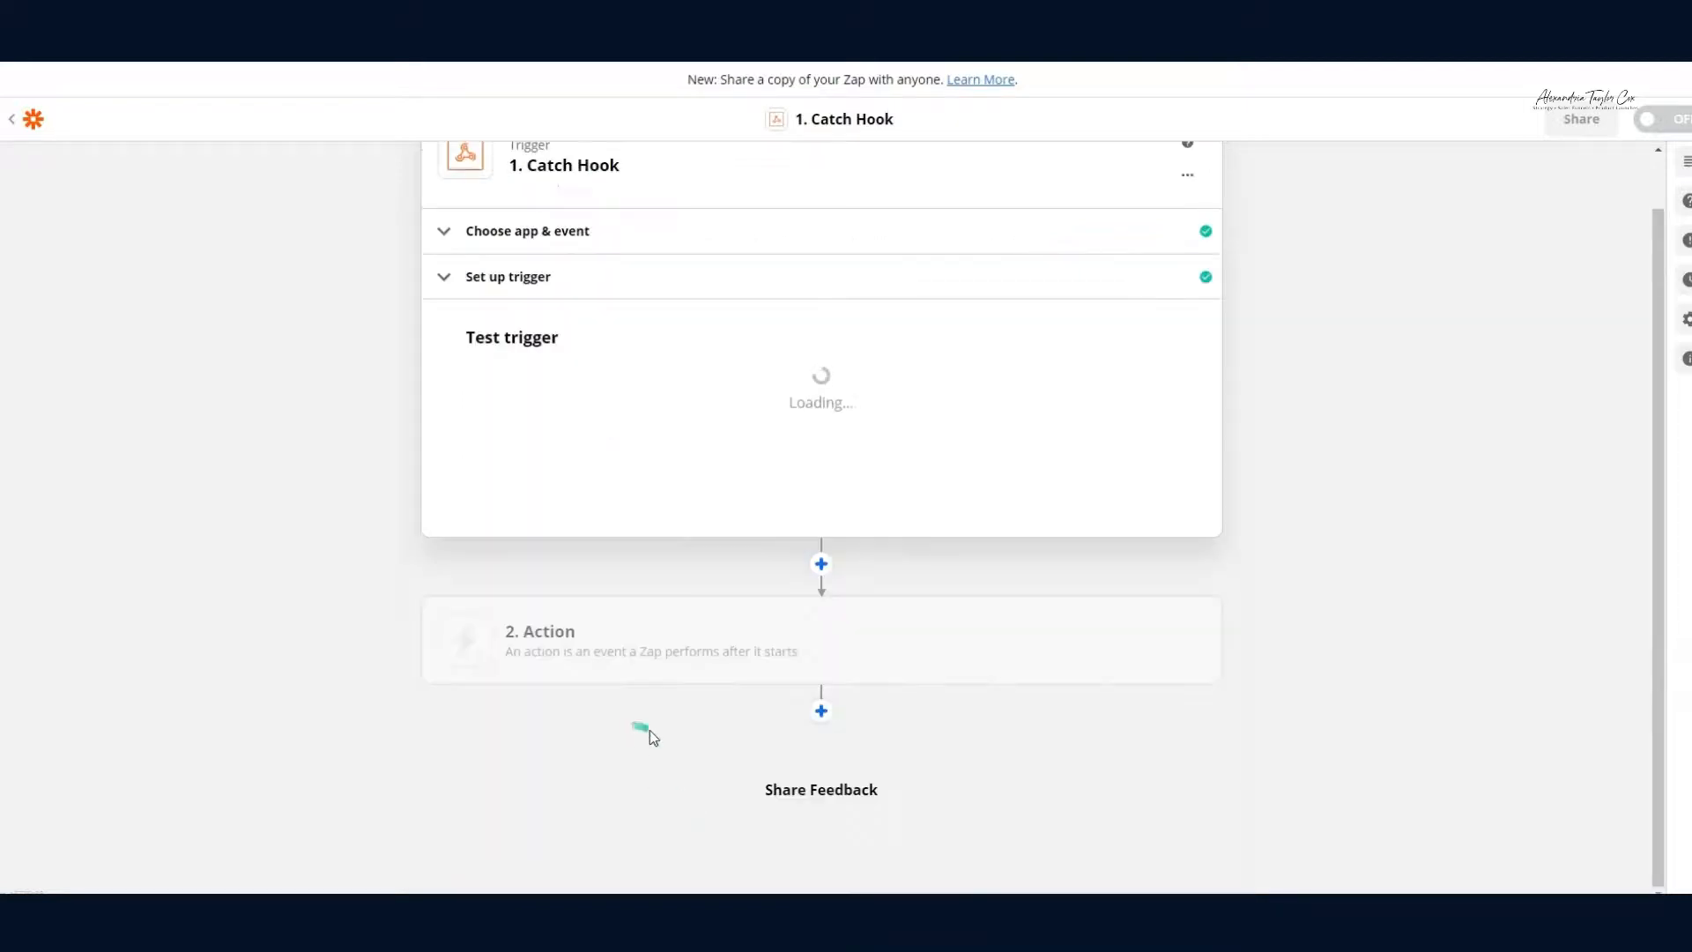
Step: Set the action to ConvertKit's Add Subscriber to Form using the connected ConvertKit account
click(671, 657)
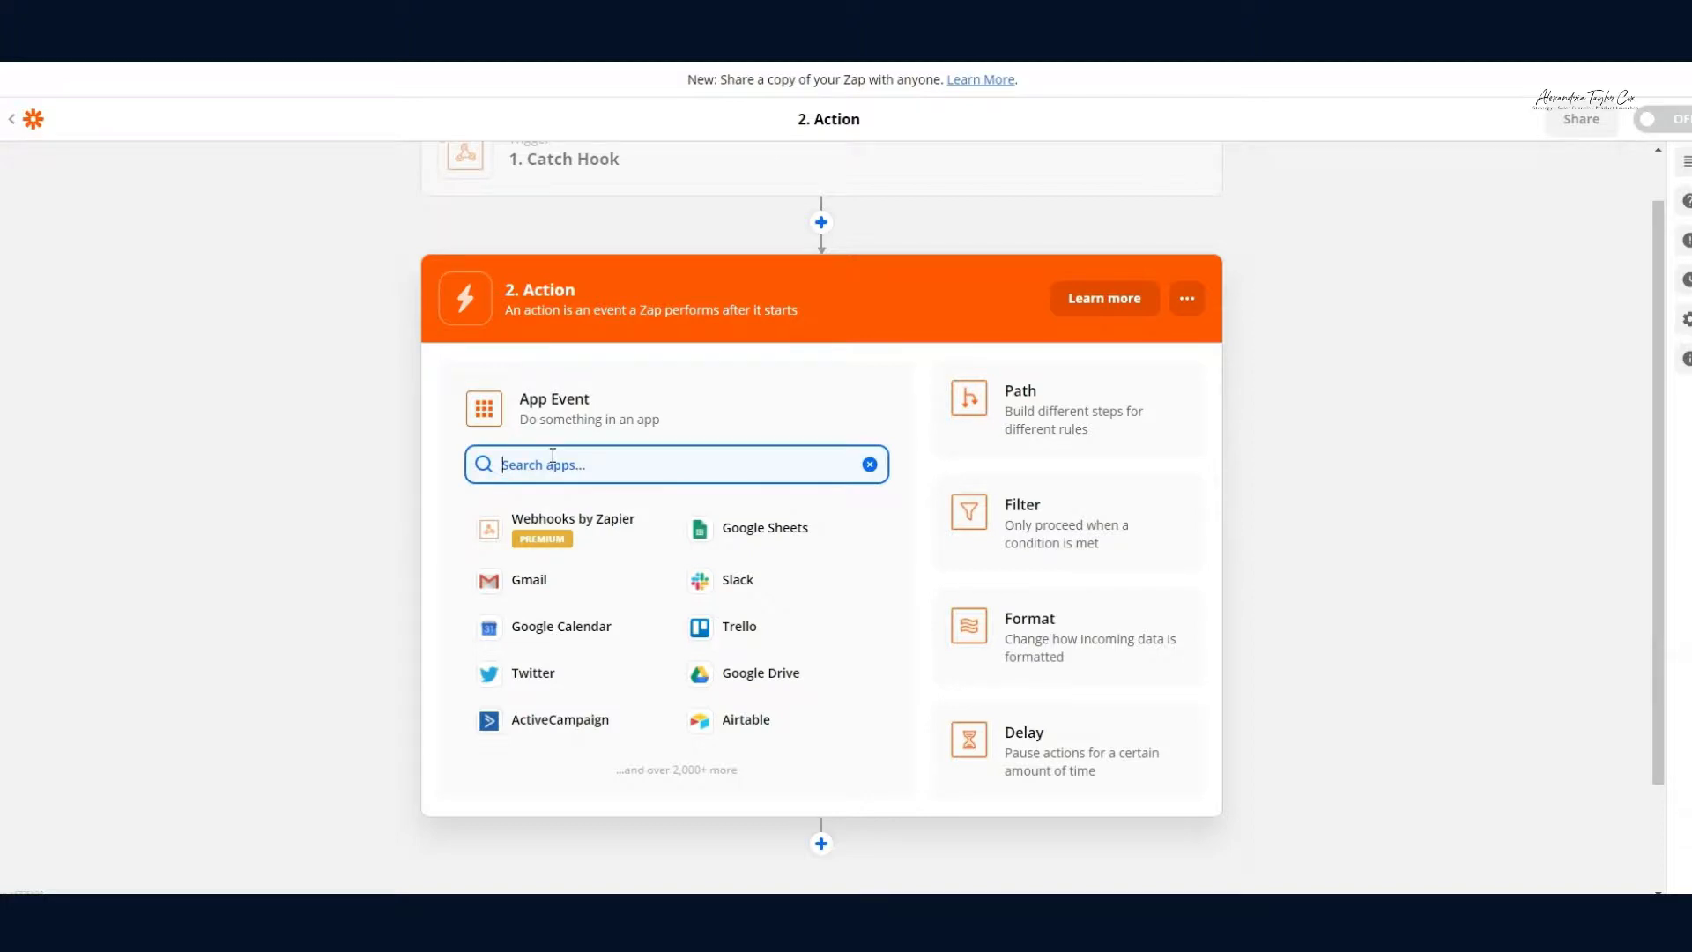
text(convertki)
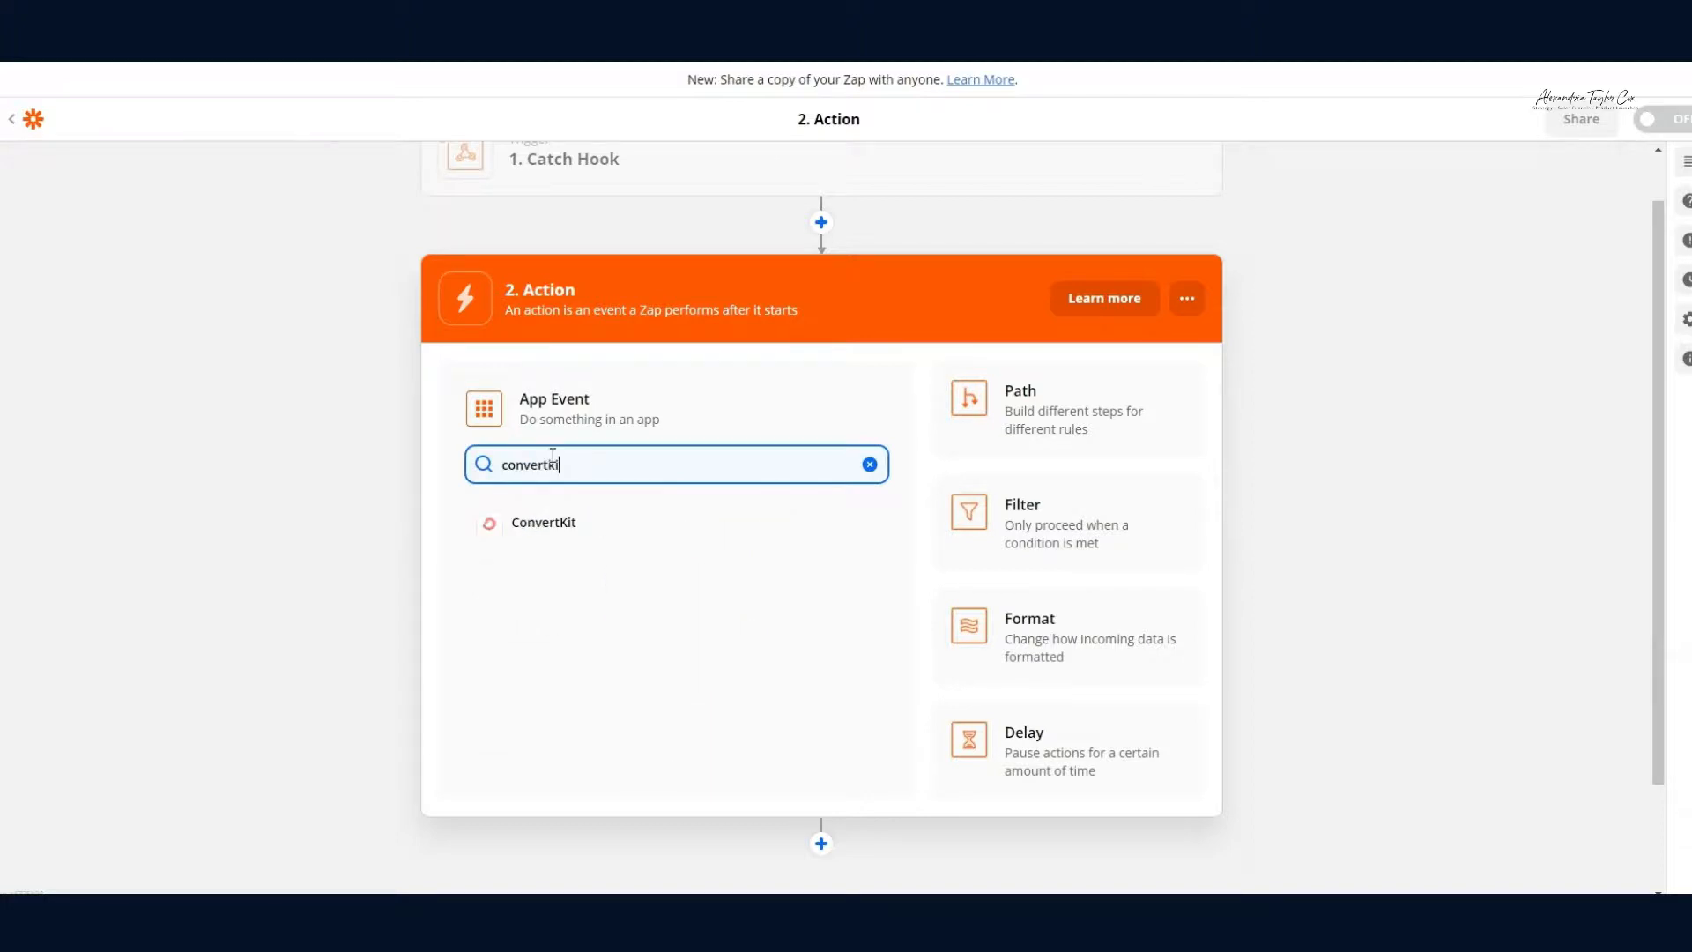
click(533, 534)
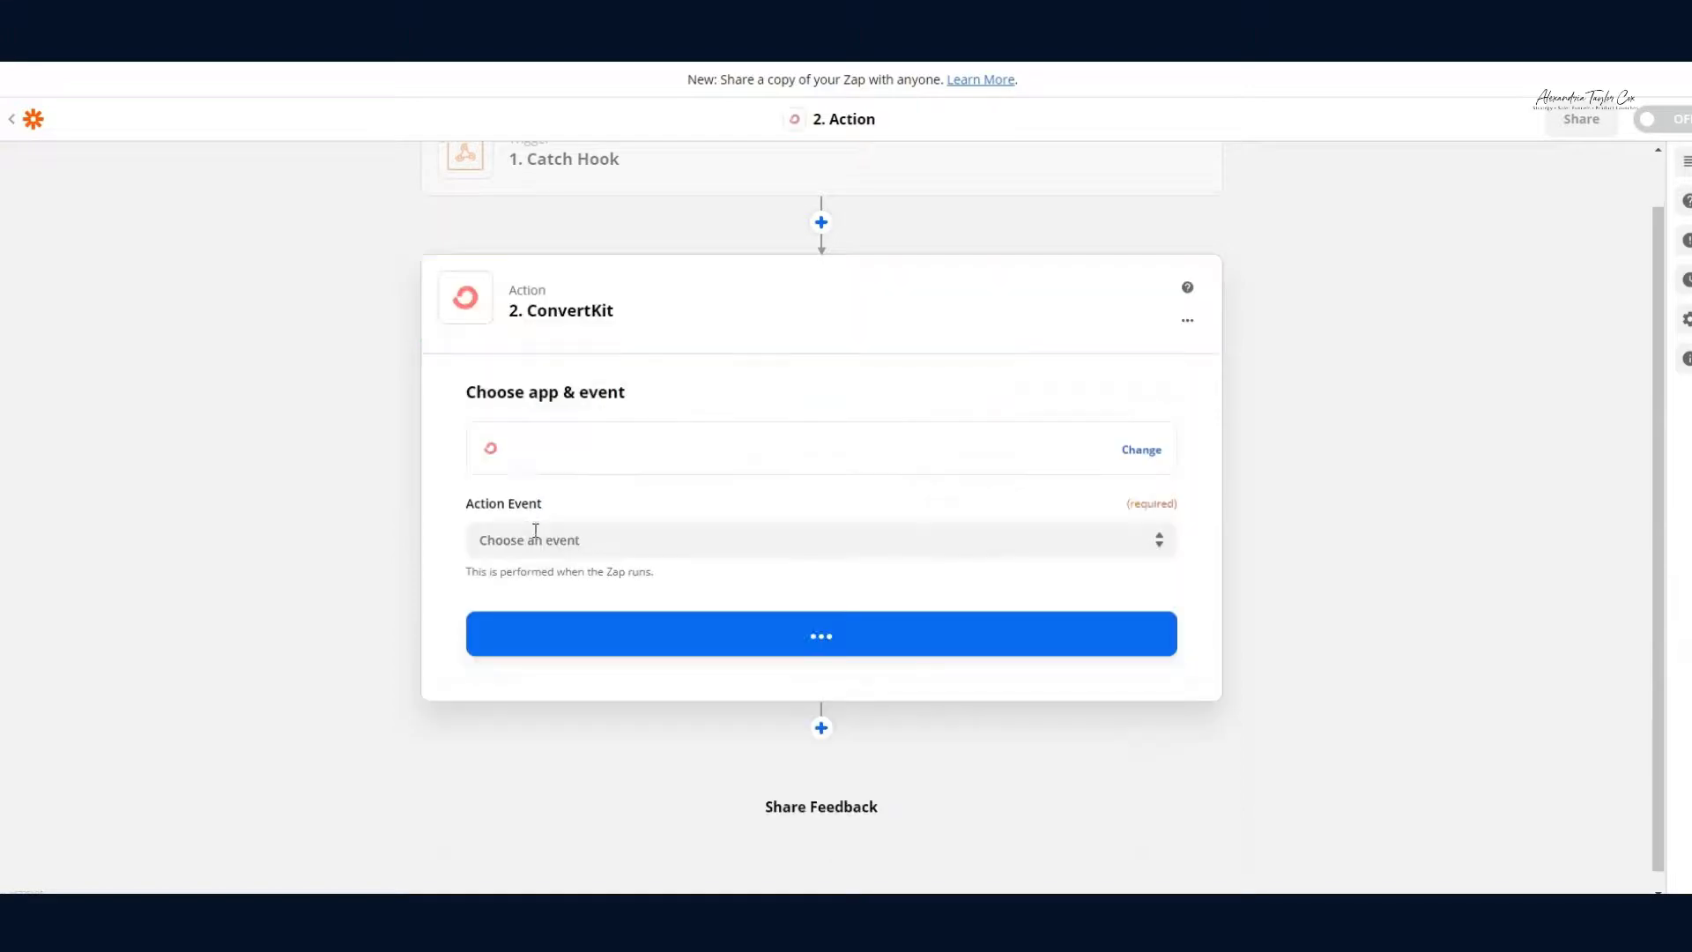
click(628, 535)
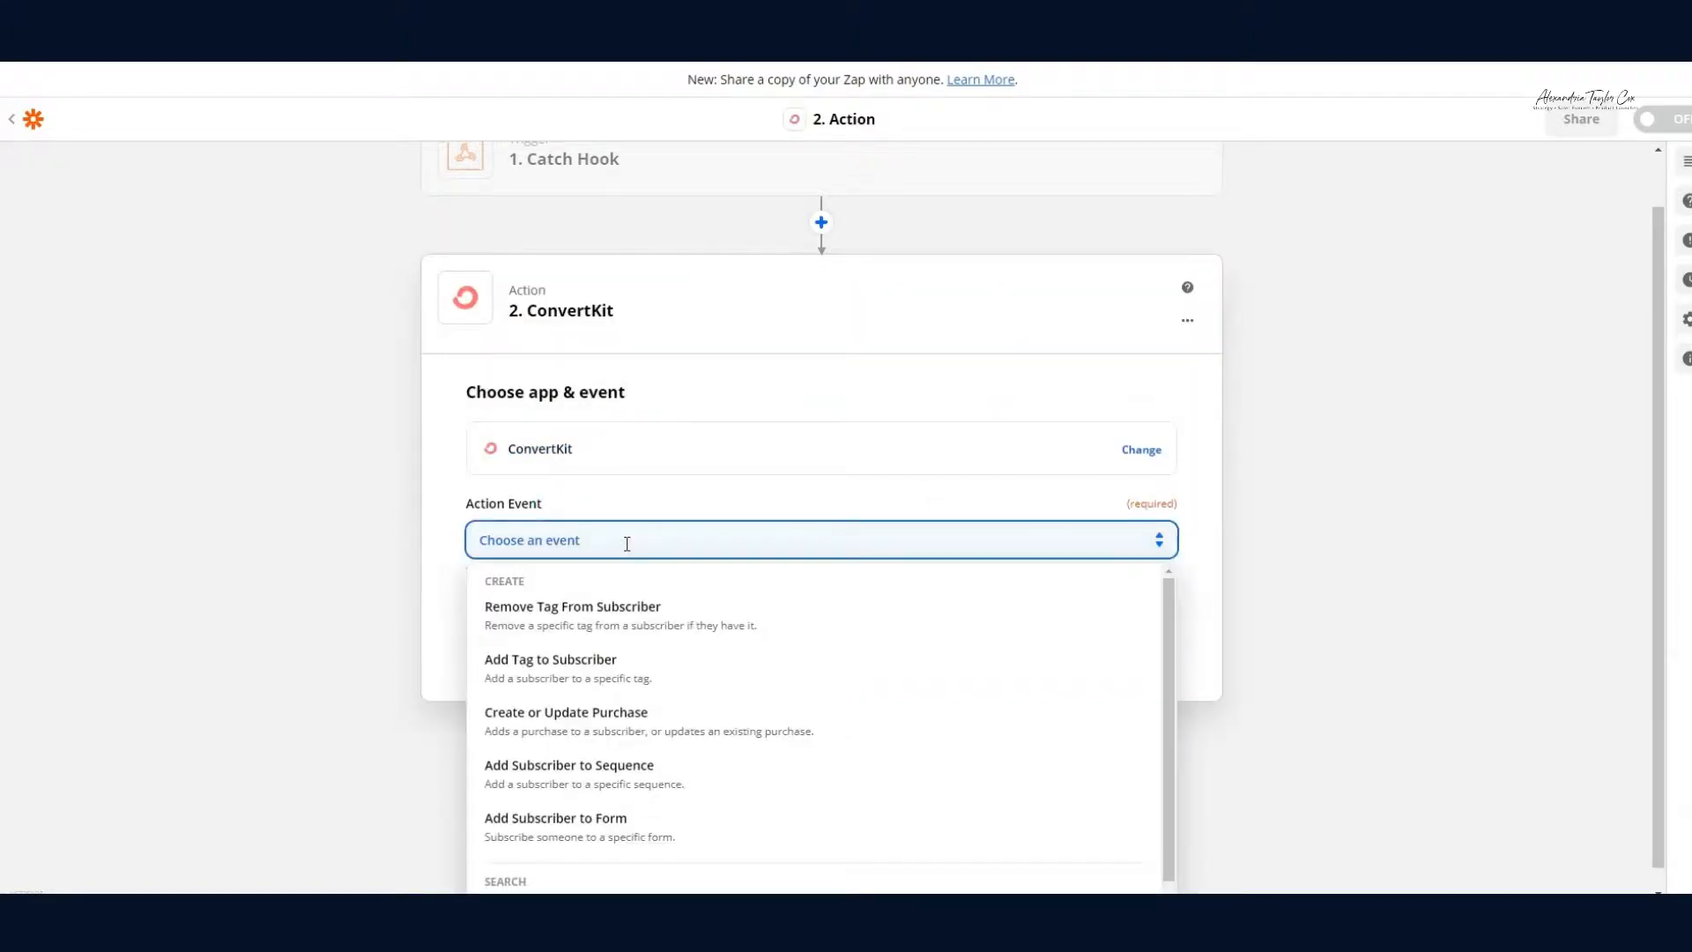
scroll(705, 564, down, 1)
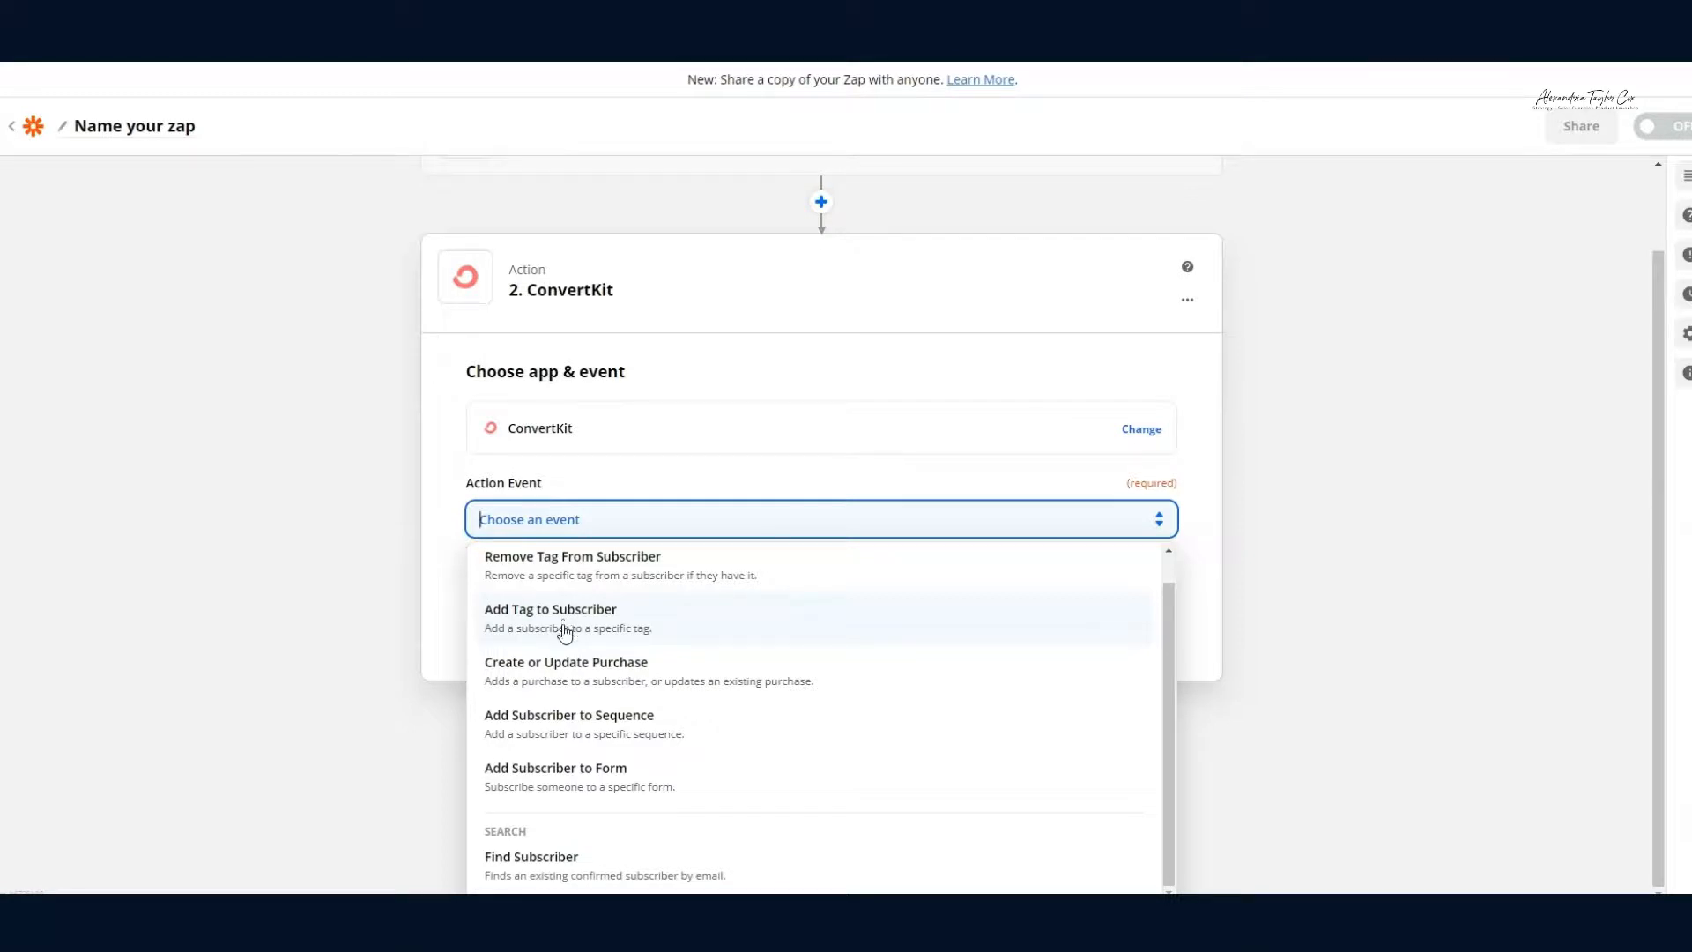
click(589, 782)
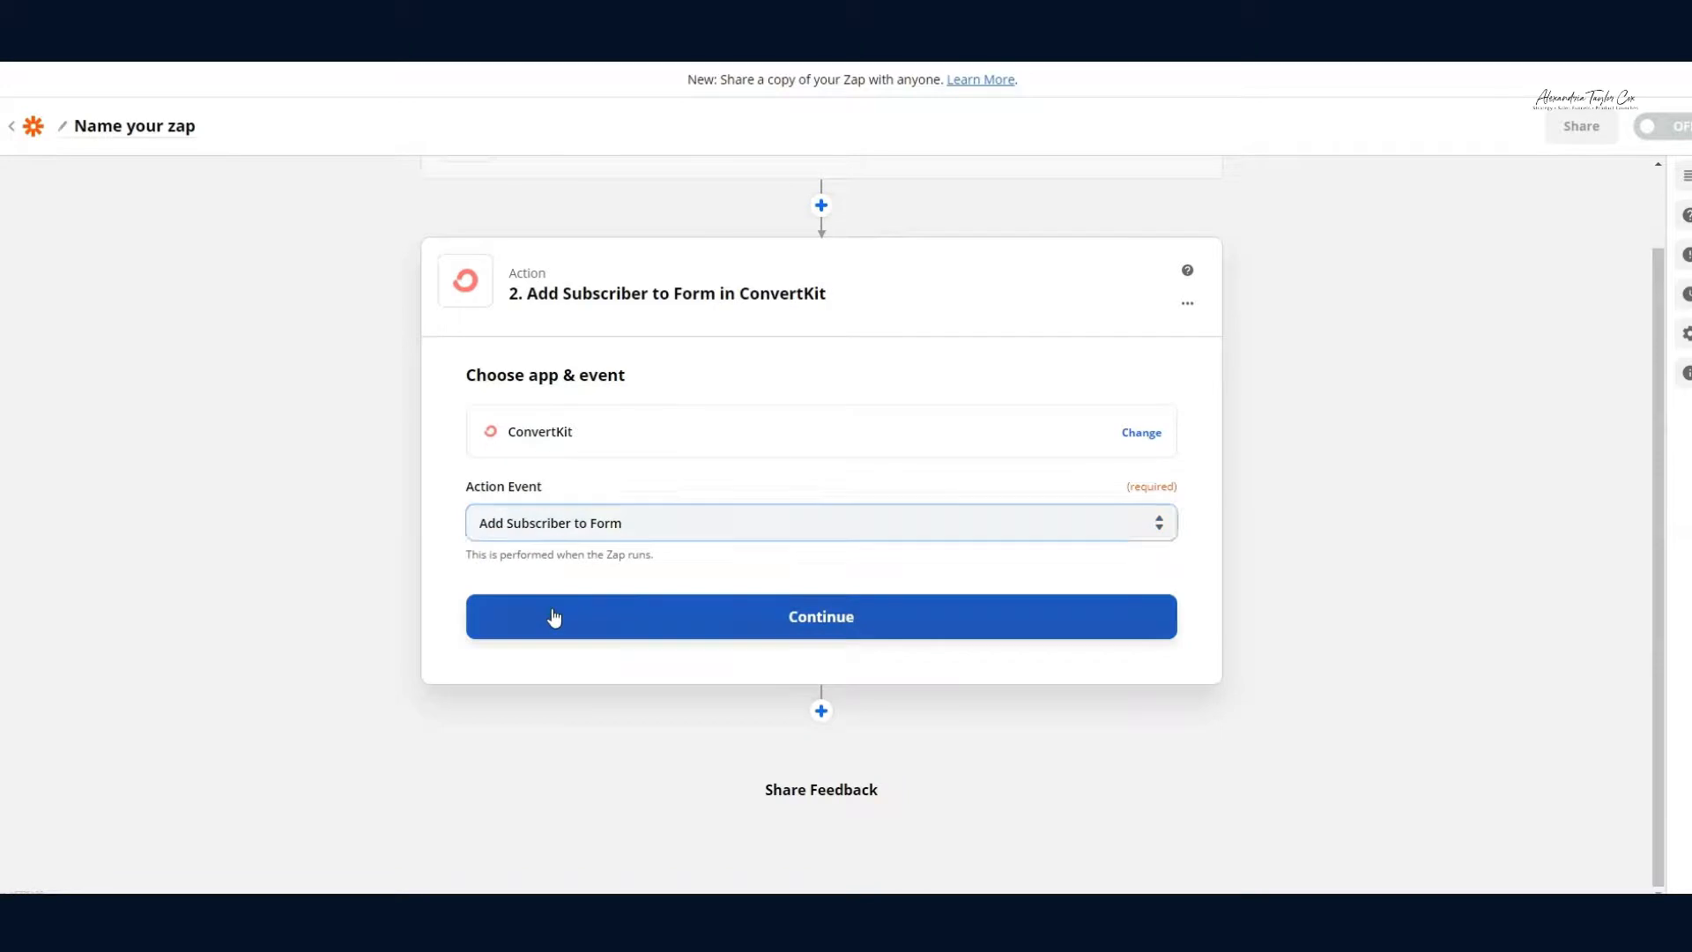
click(554, 616)
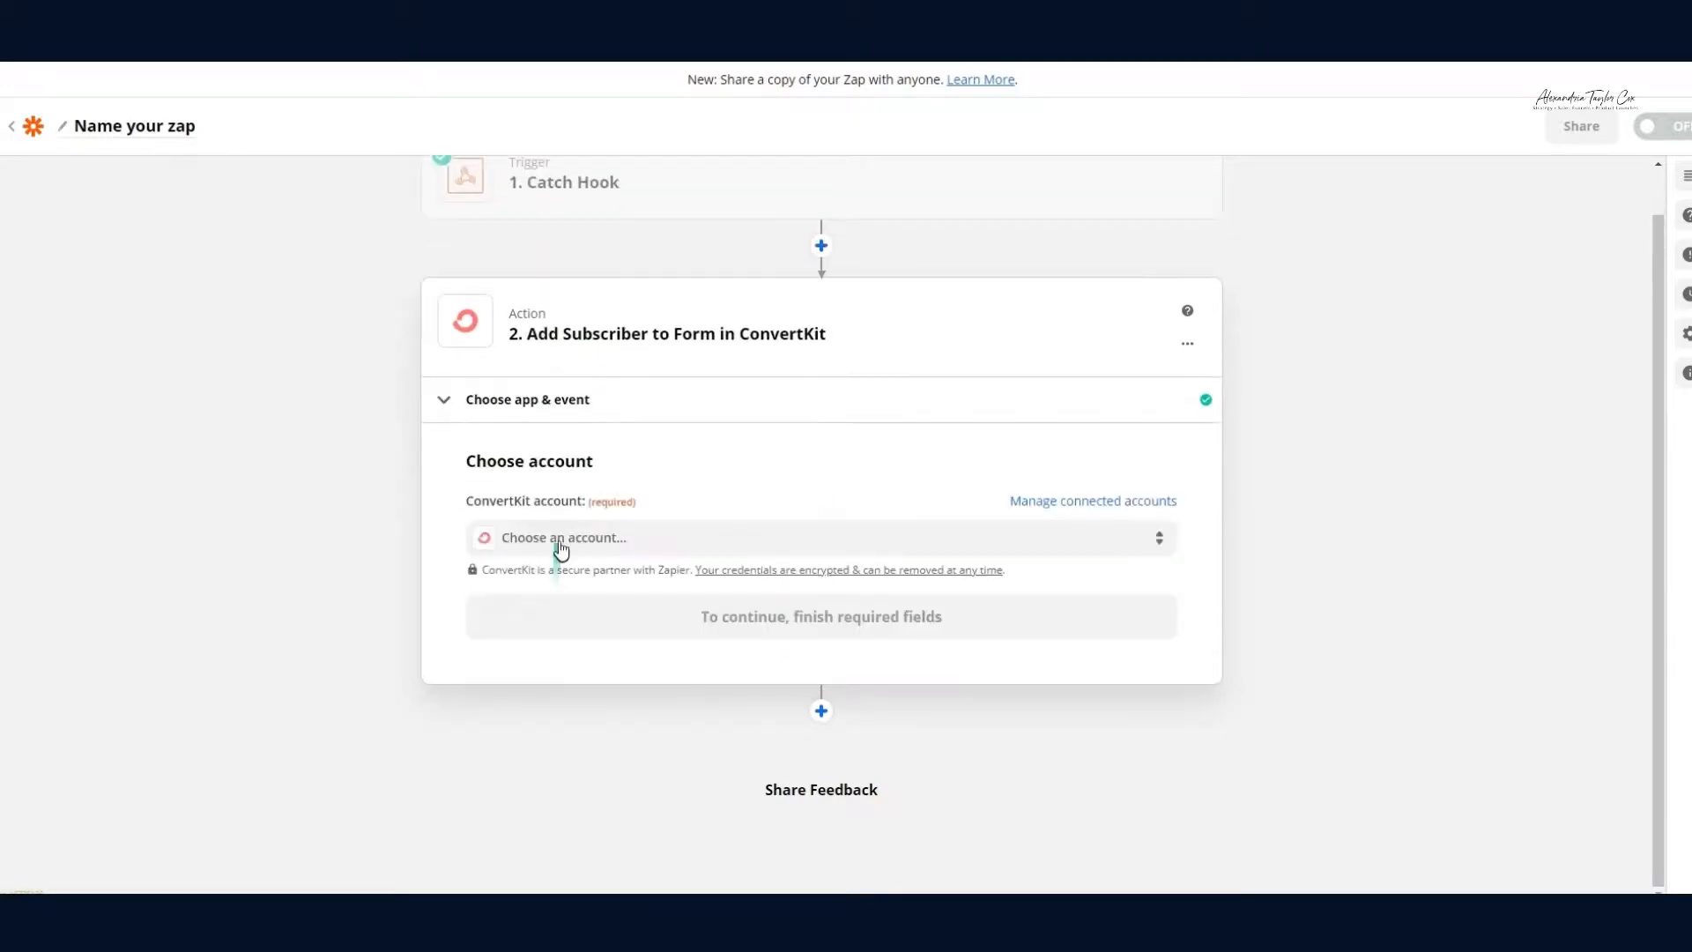
click(599, 538)
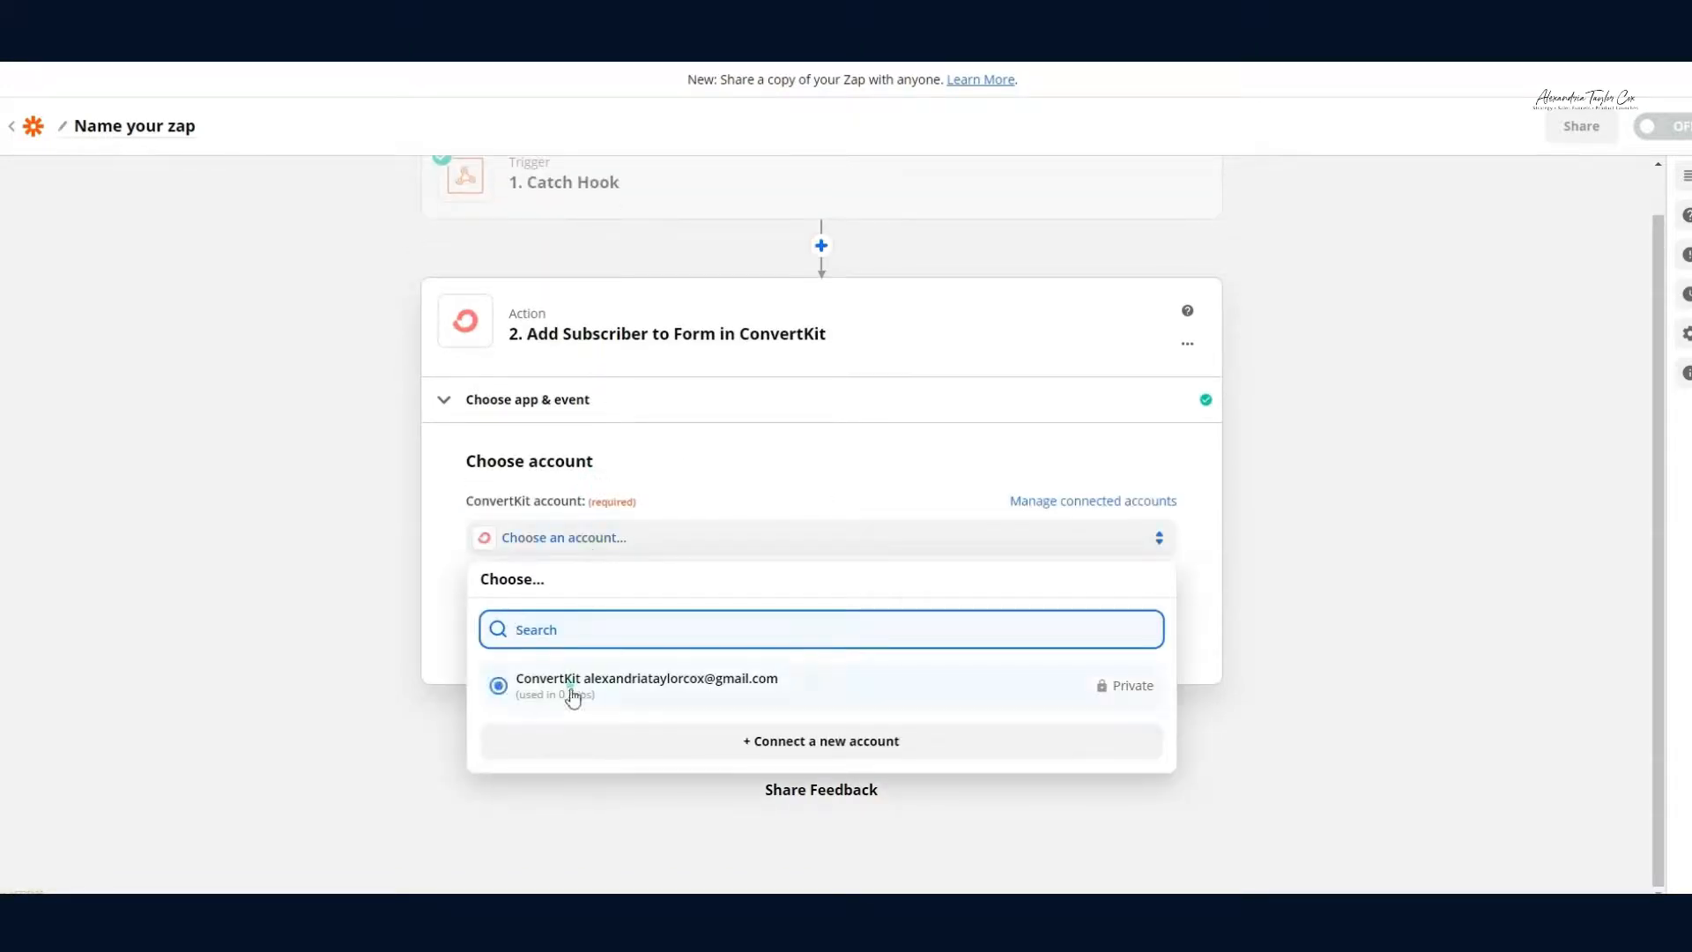
click(572, 698)
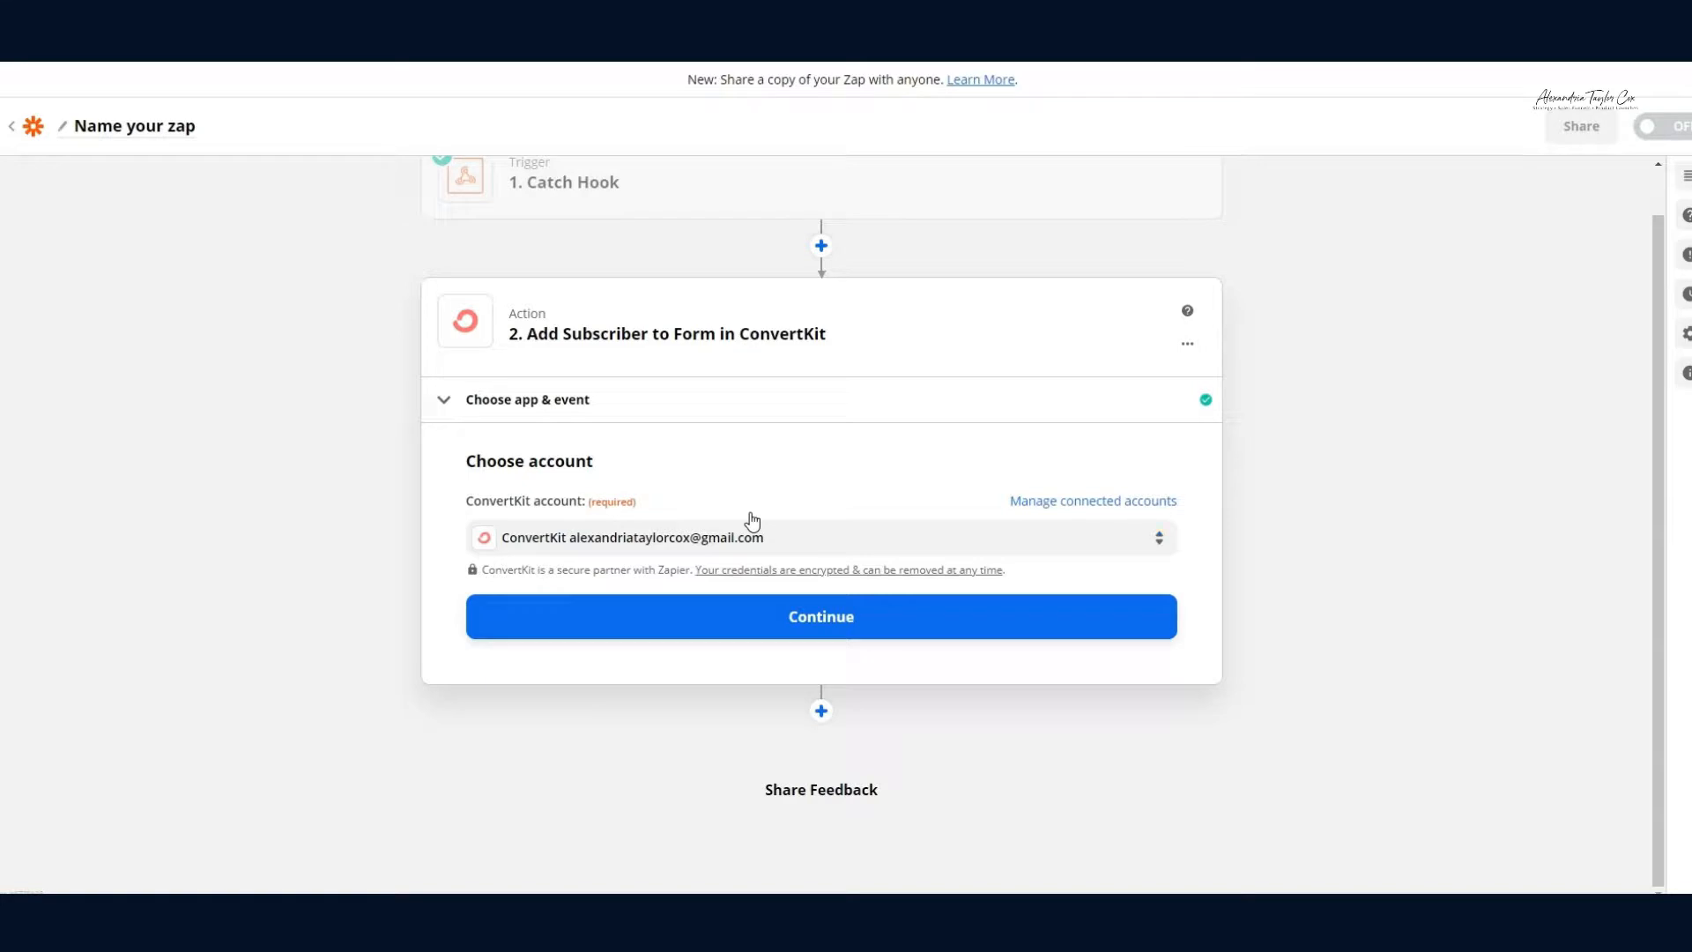
click(768, 622)
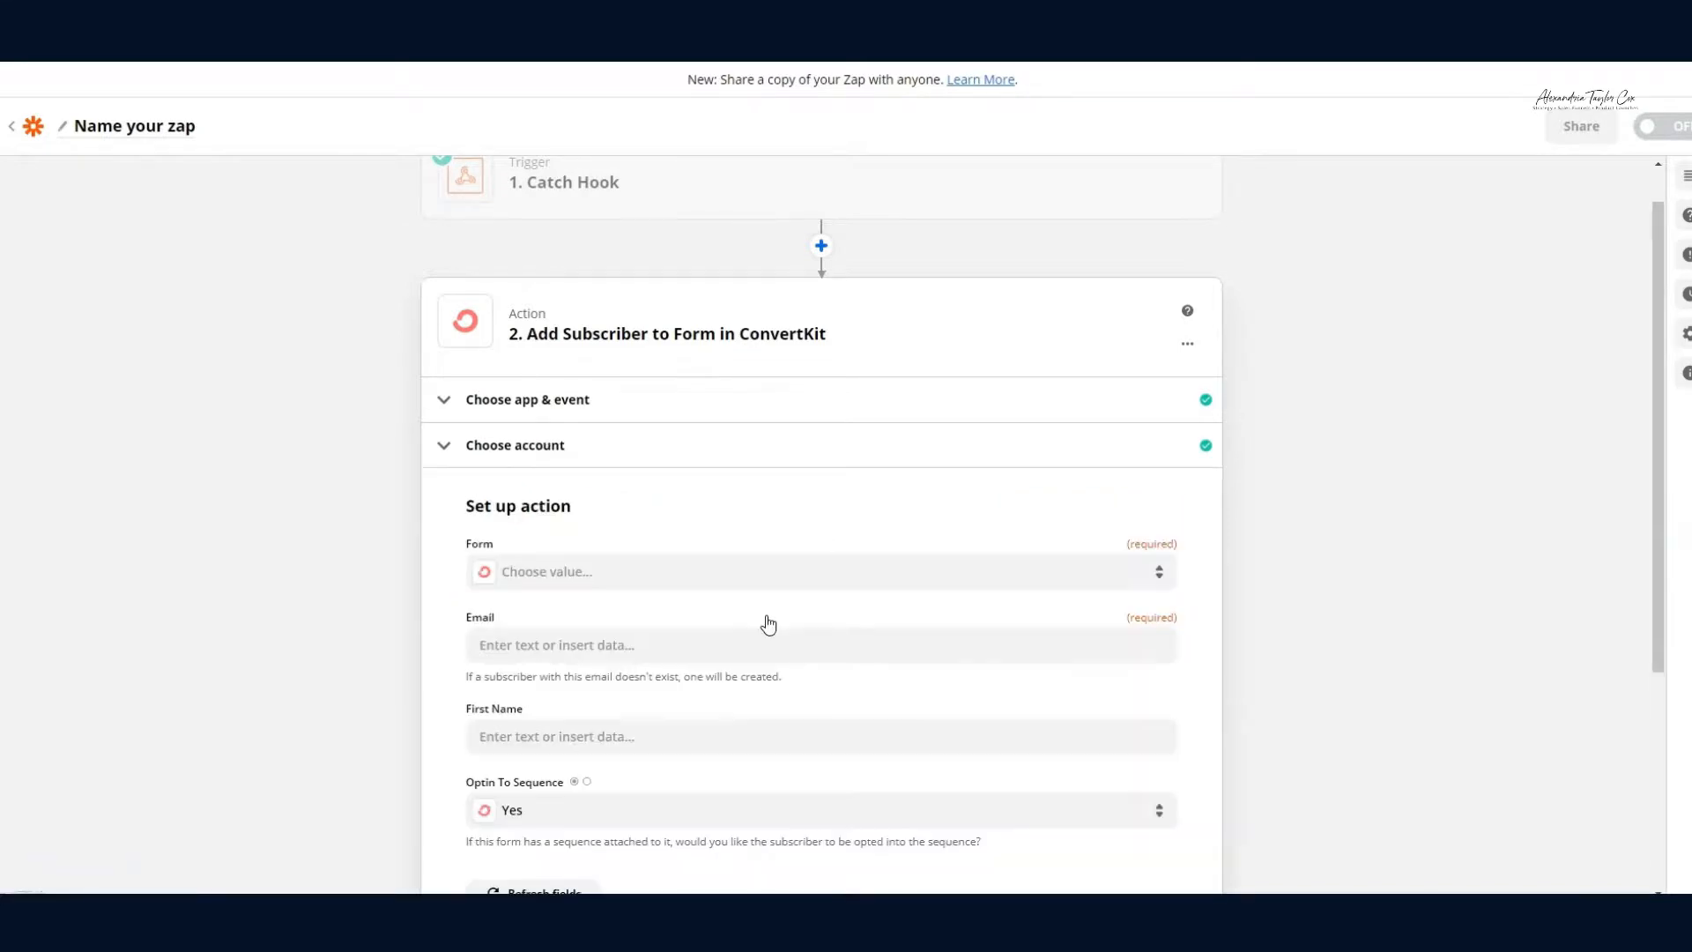
Step: Choose Savvy CEO Copy Bank Form and map Catch Hook's 1. Email and 1. First Name fields
click(676, 568)
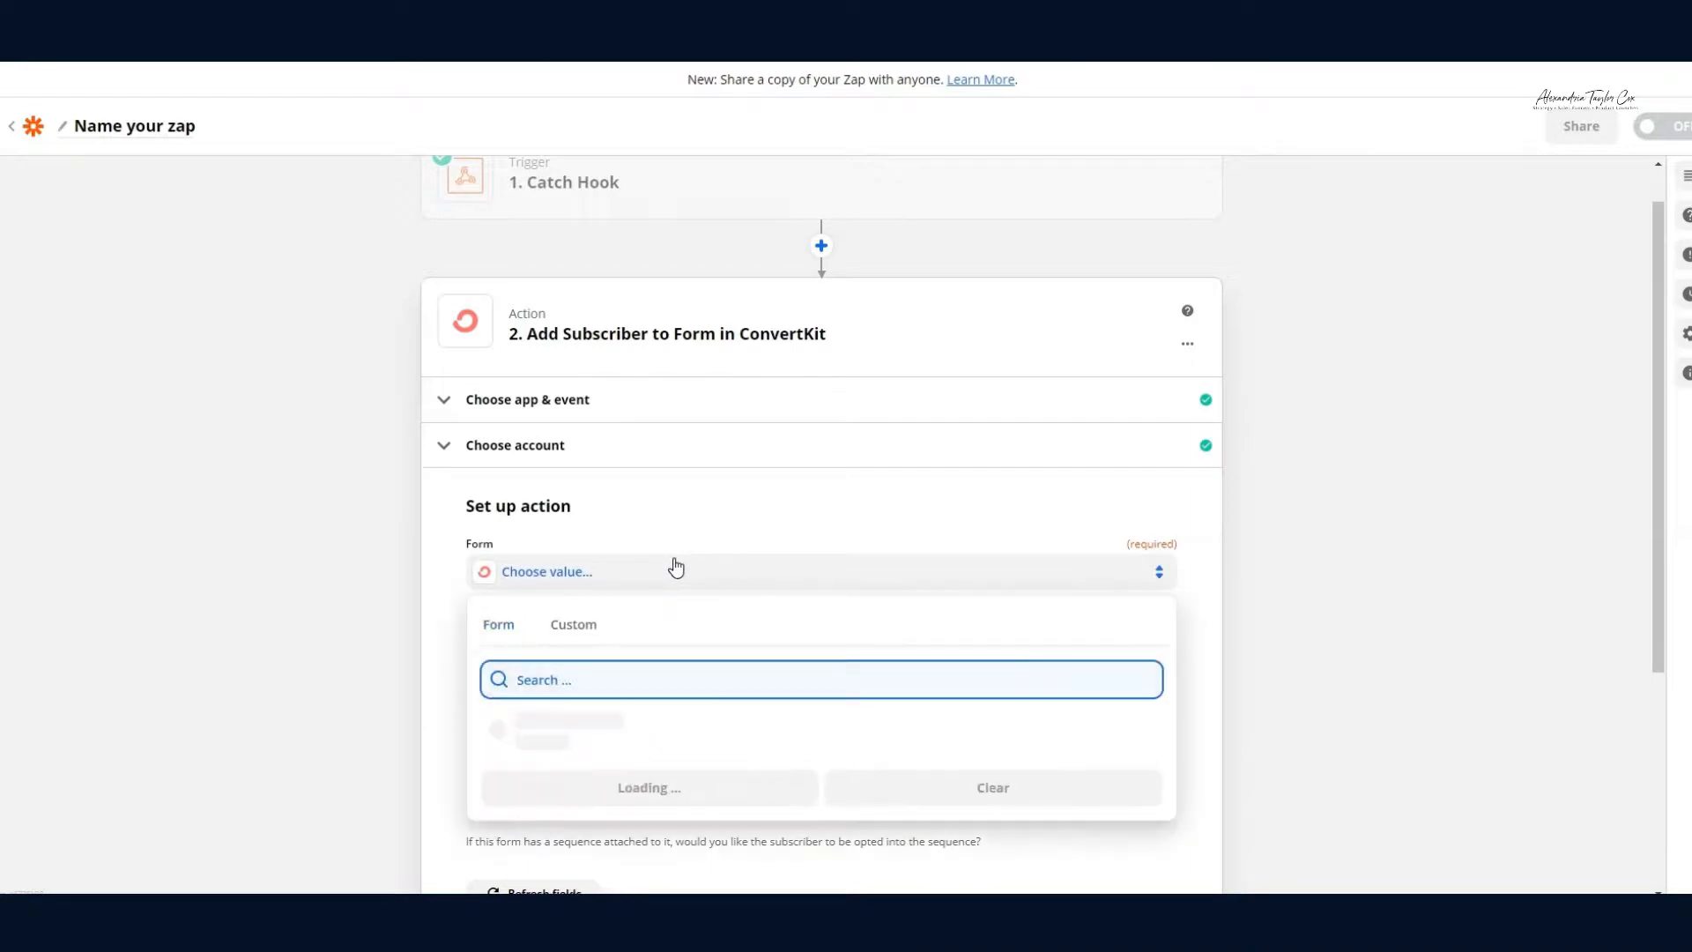
scroll(604, 643, down, 2)
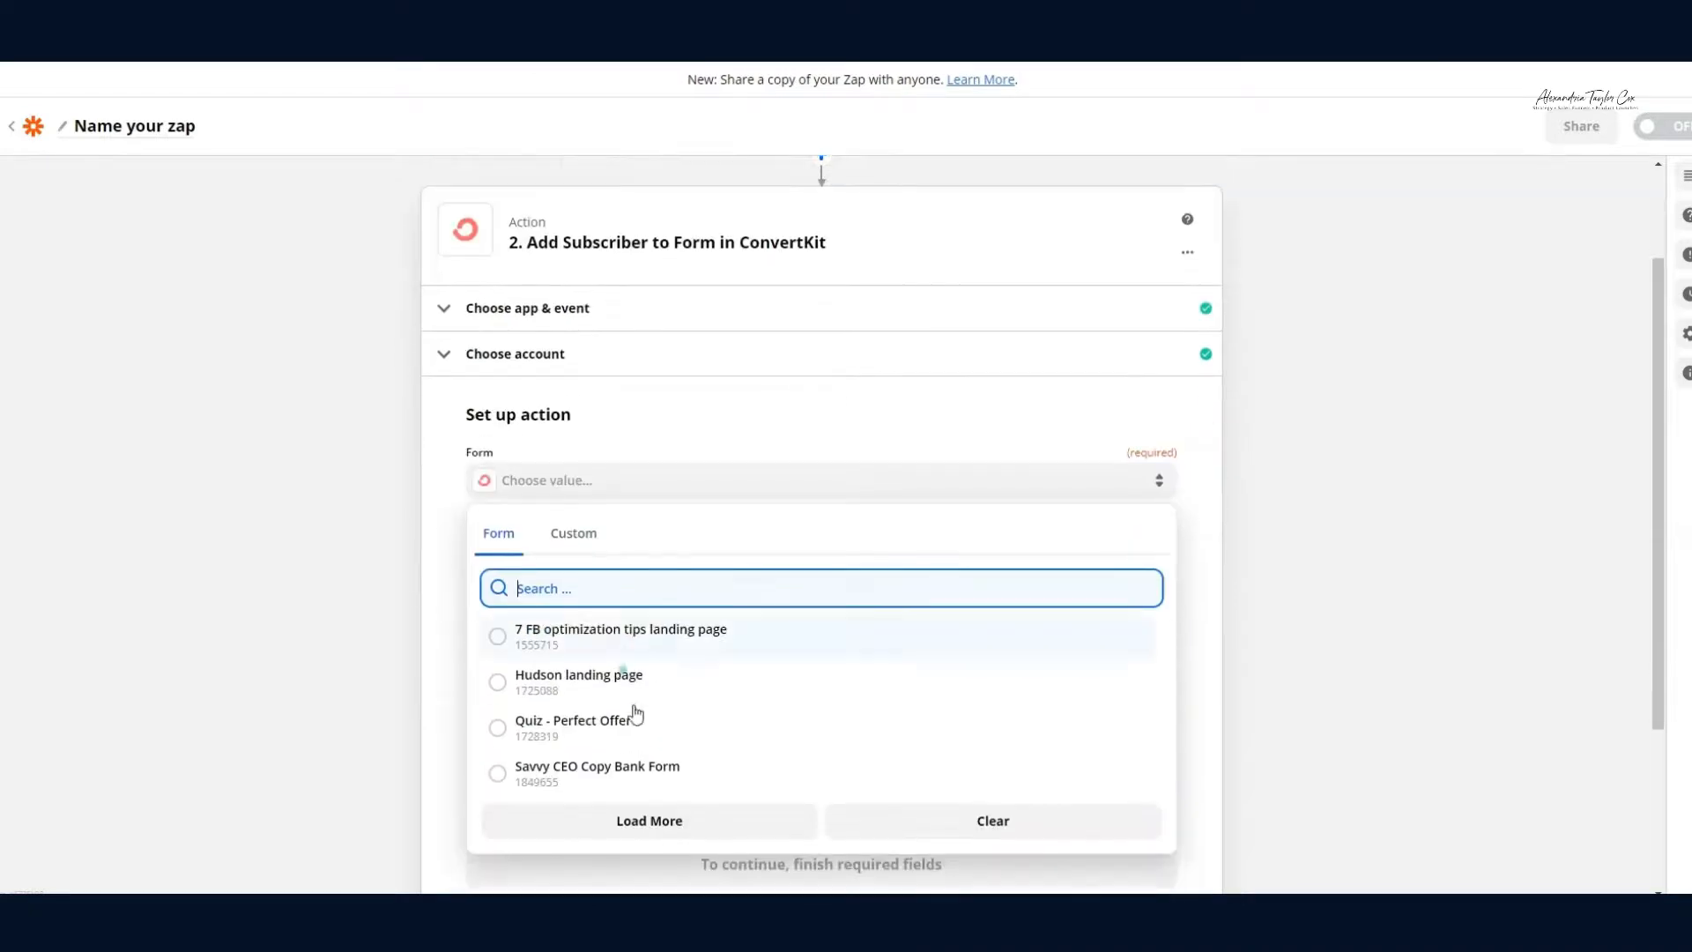
click(575, 685)
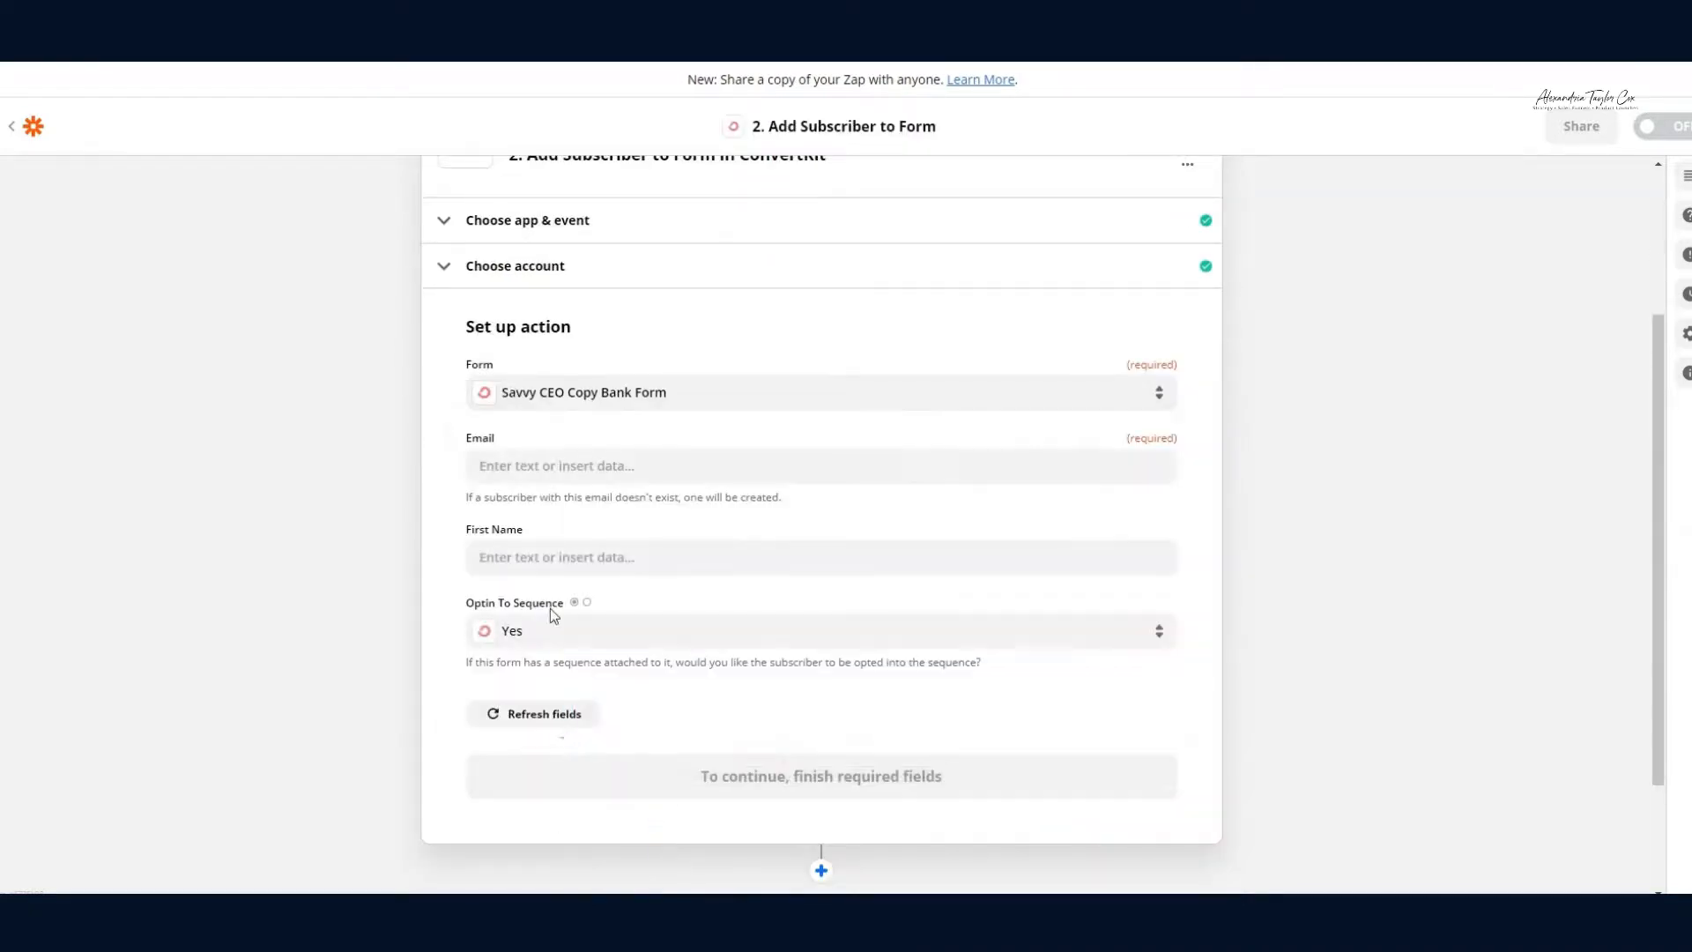
click(553, 467)
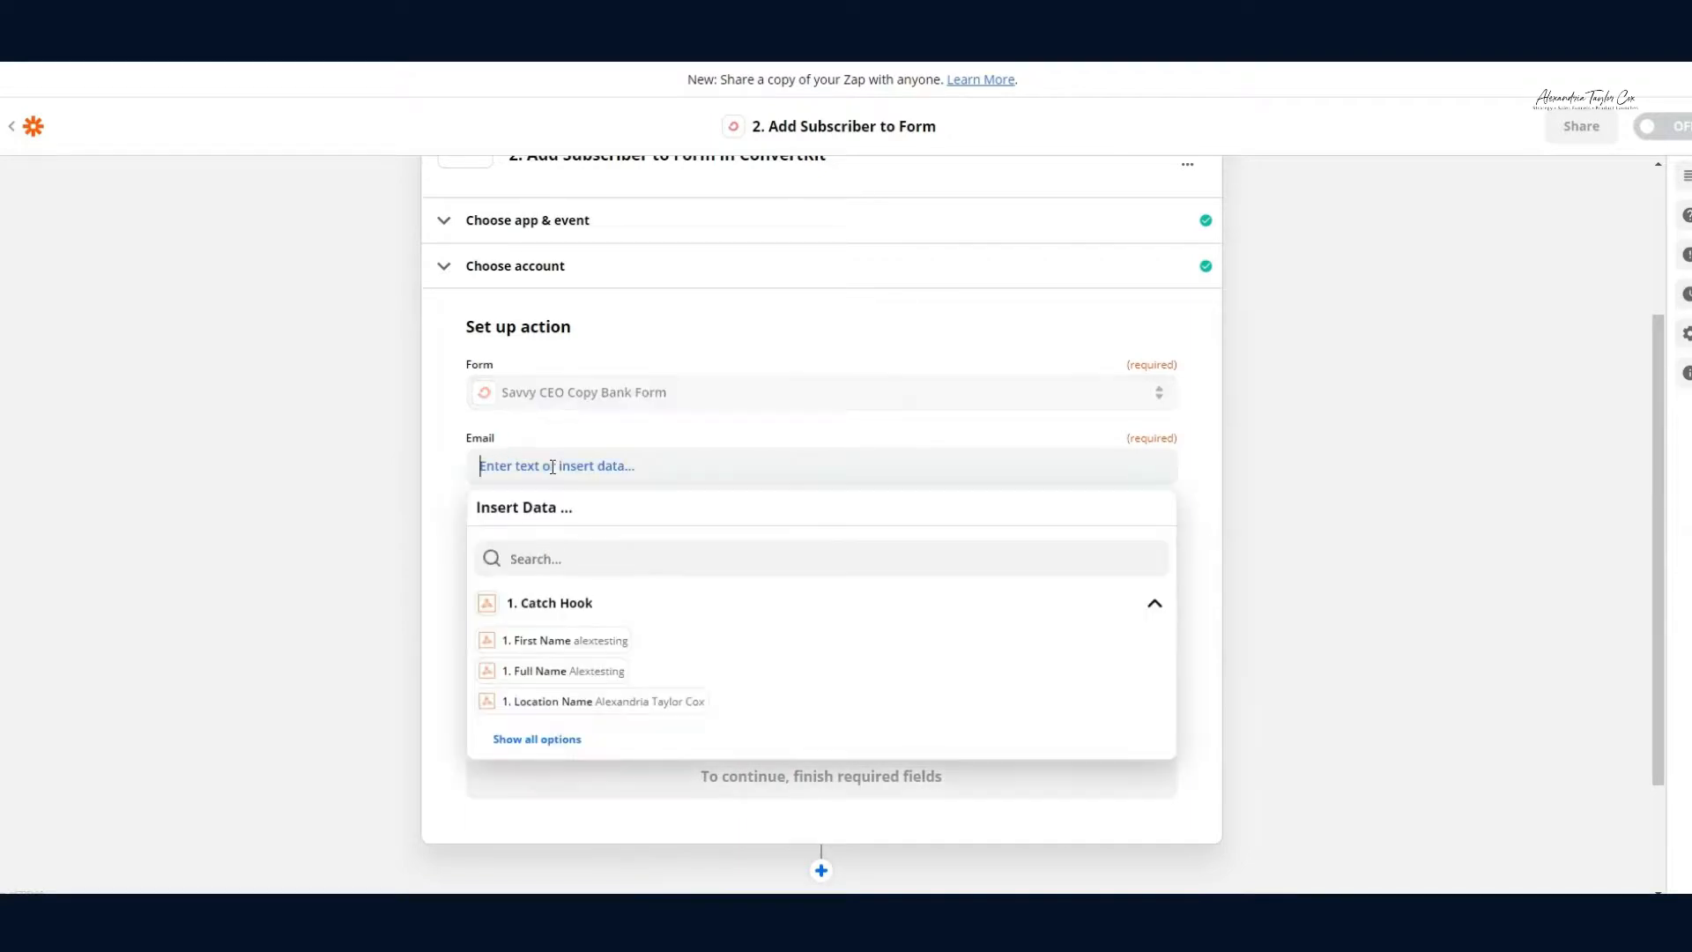
click(582, 557)
text(email)
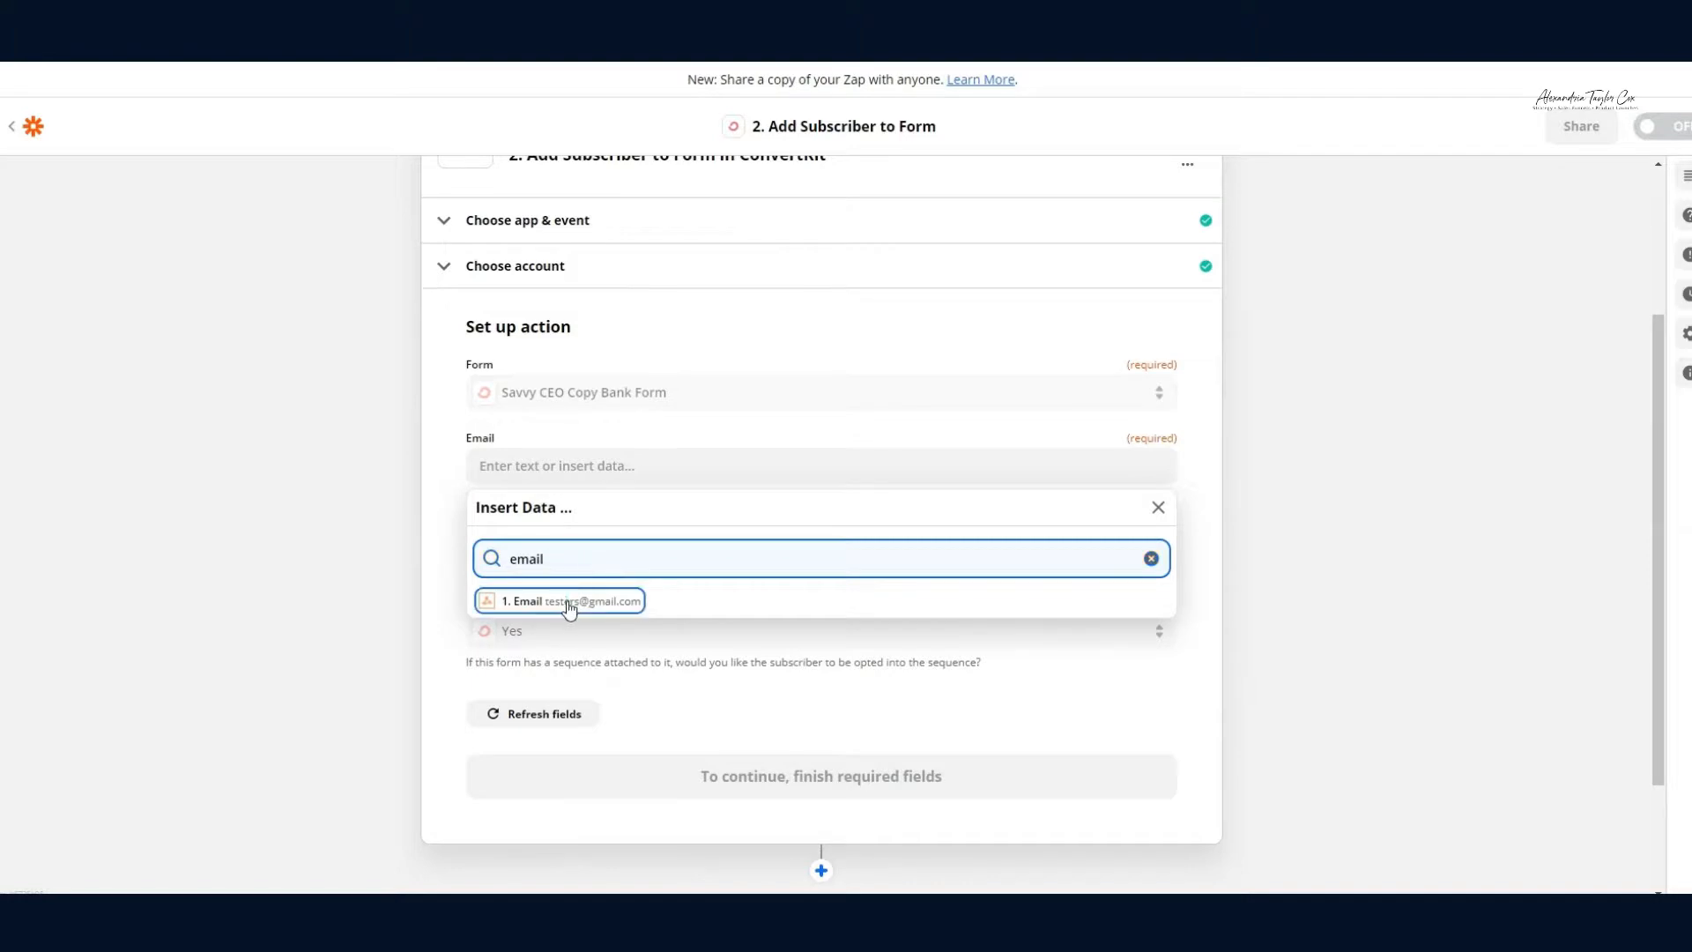
click(568, 601)
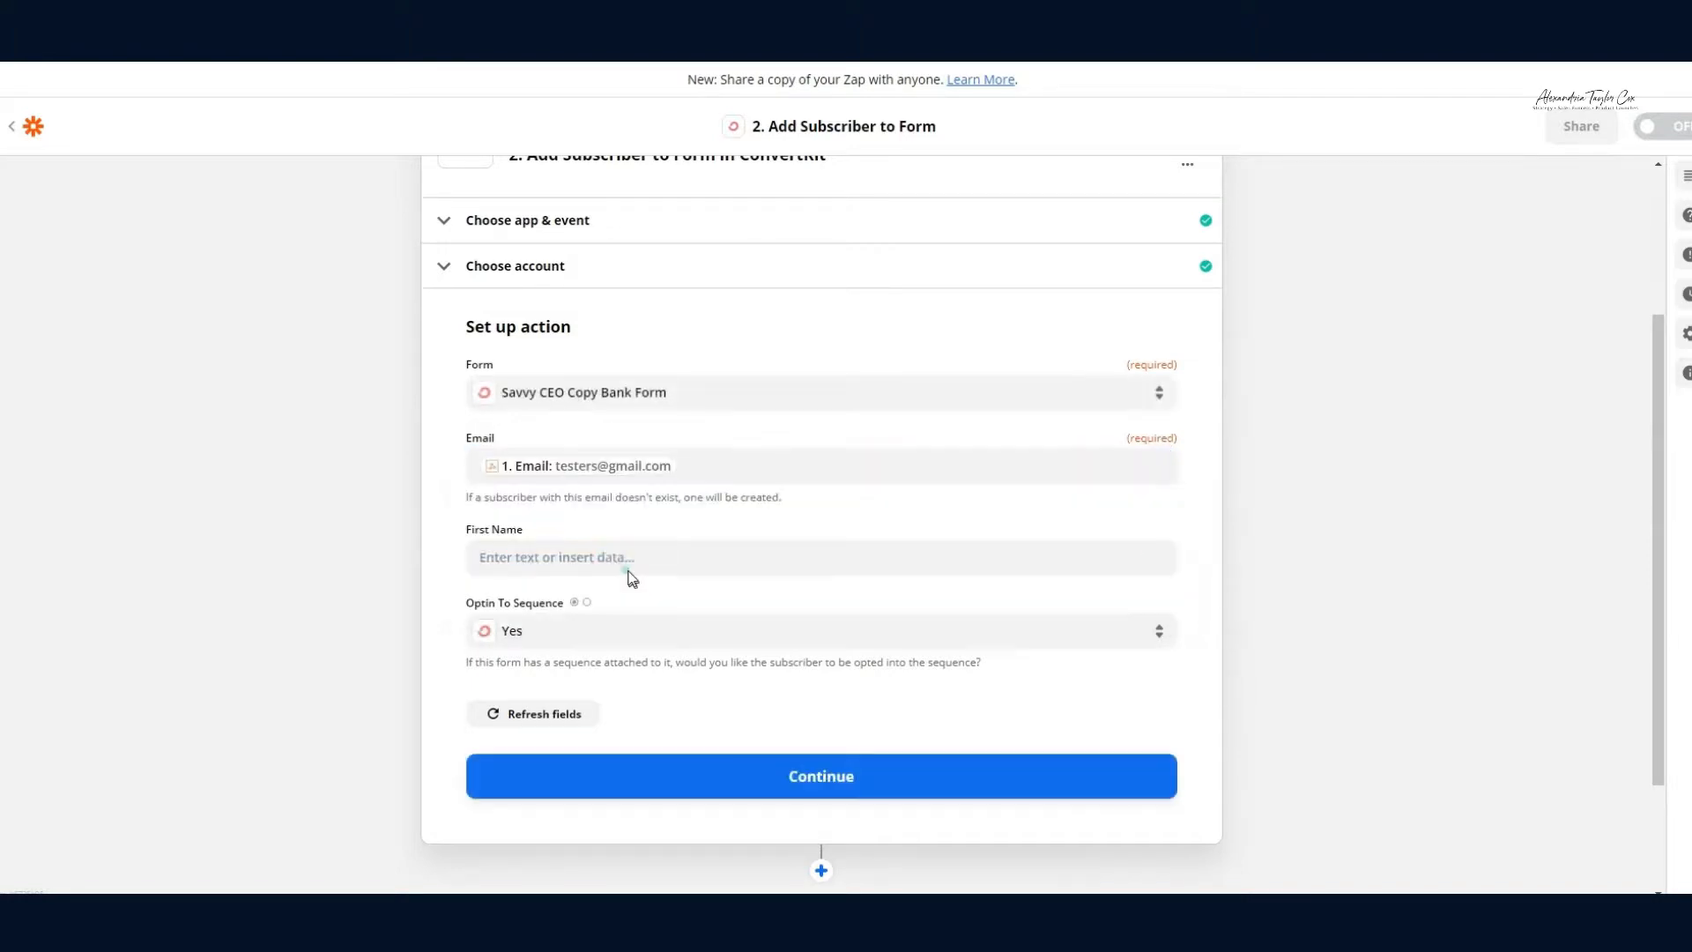
click(627, 562)
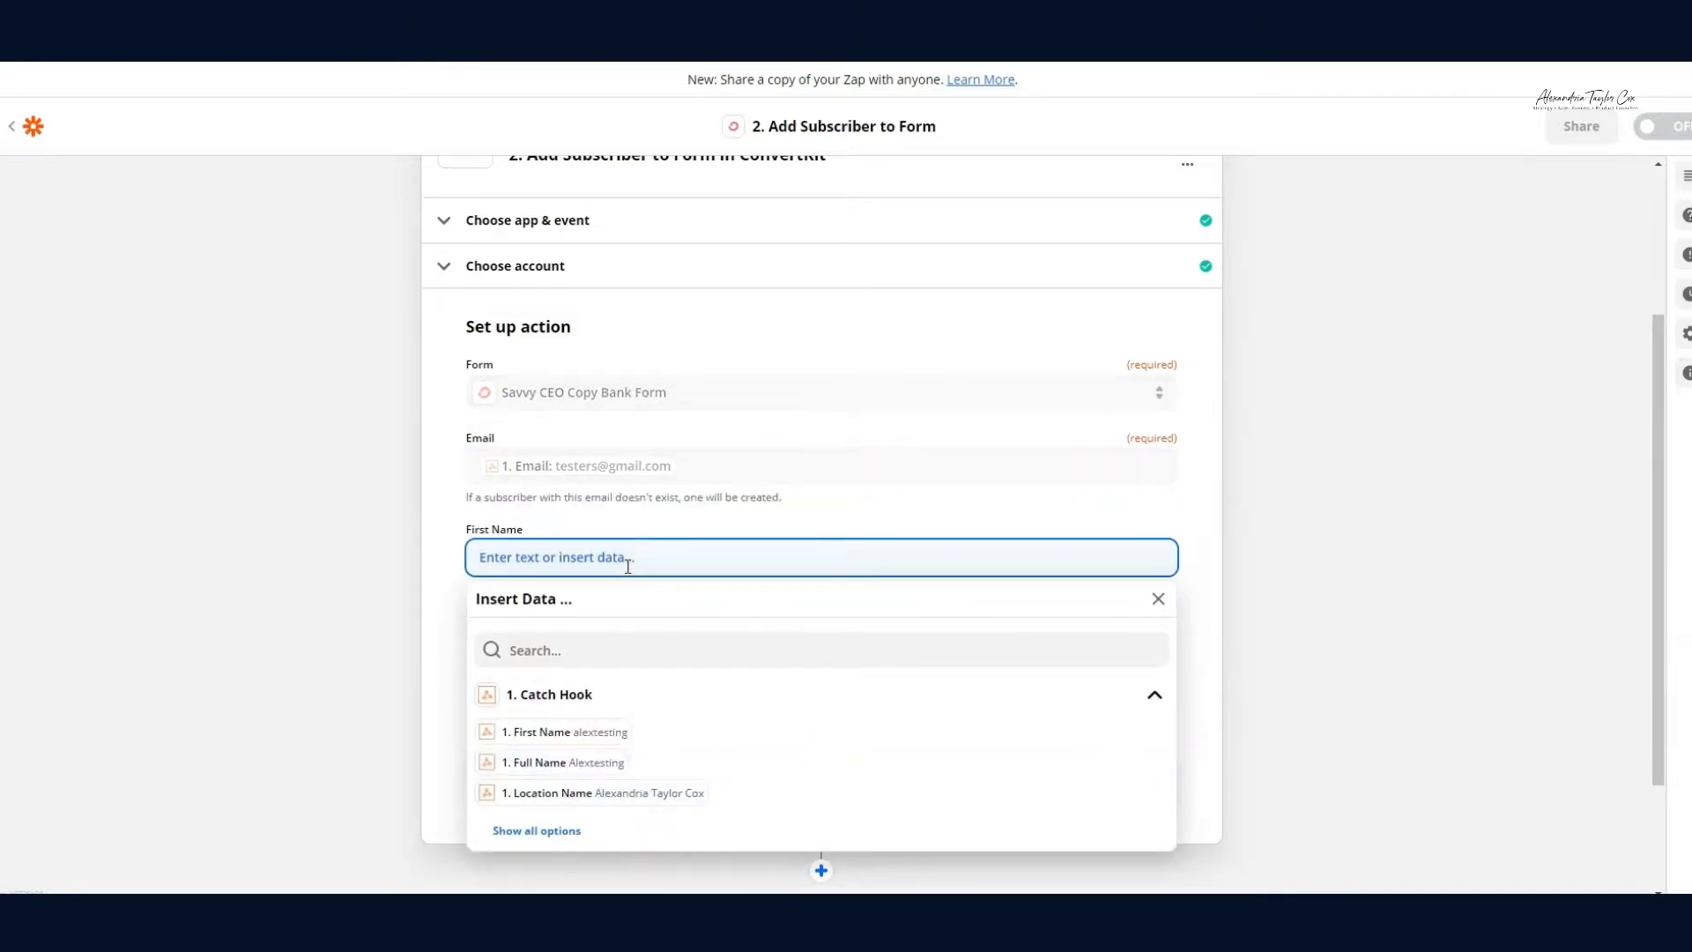
click(568, 731)
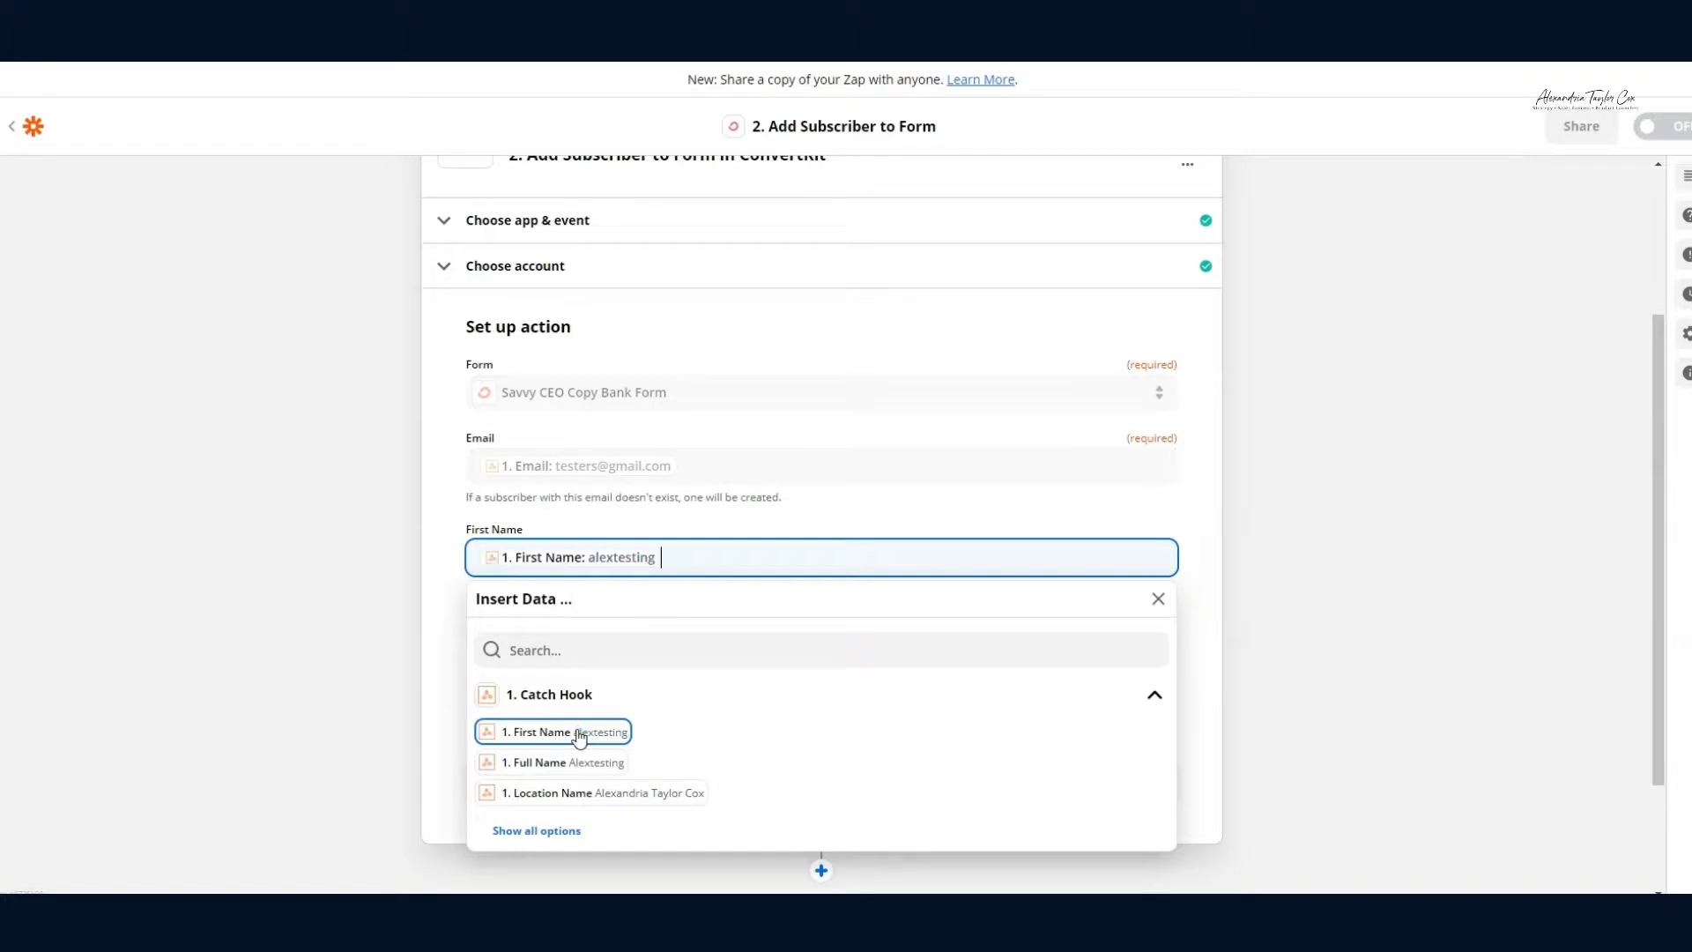
click(447, 568)
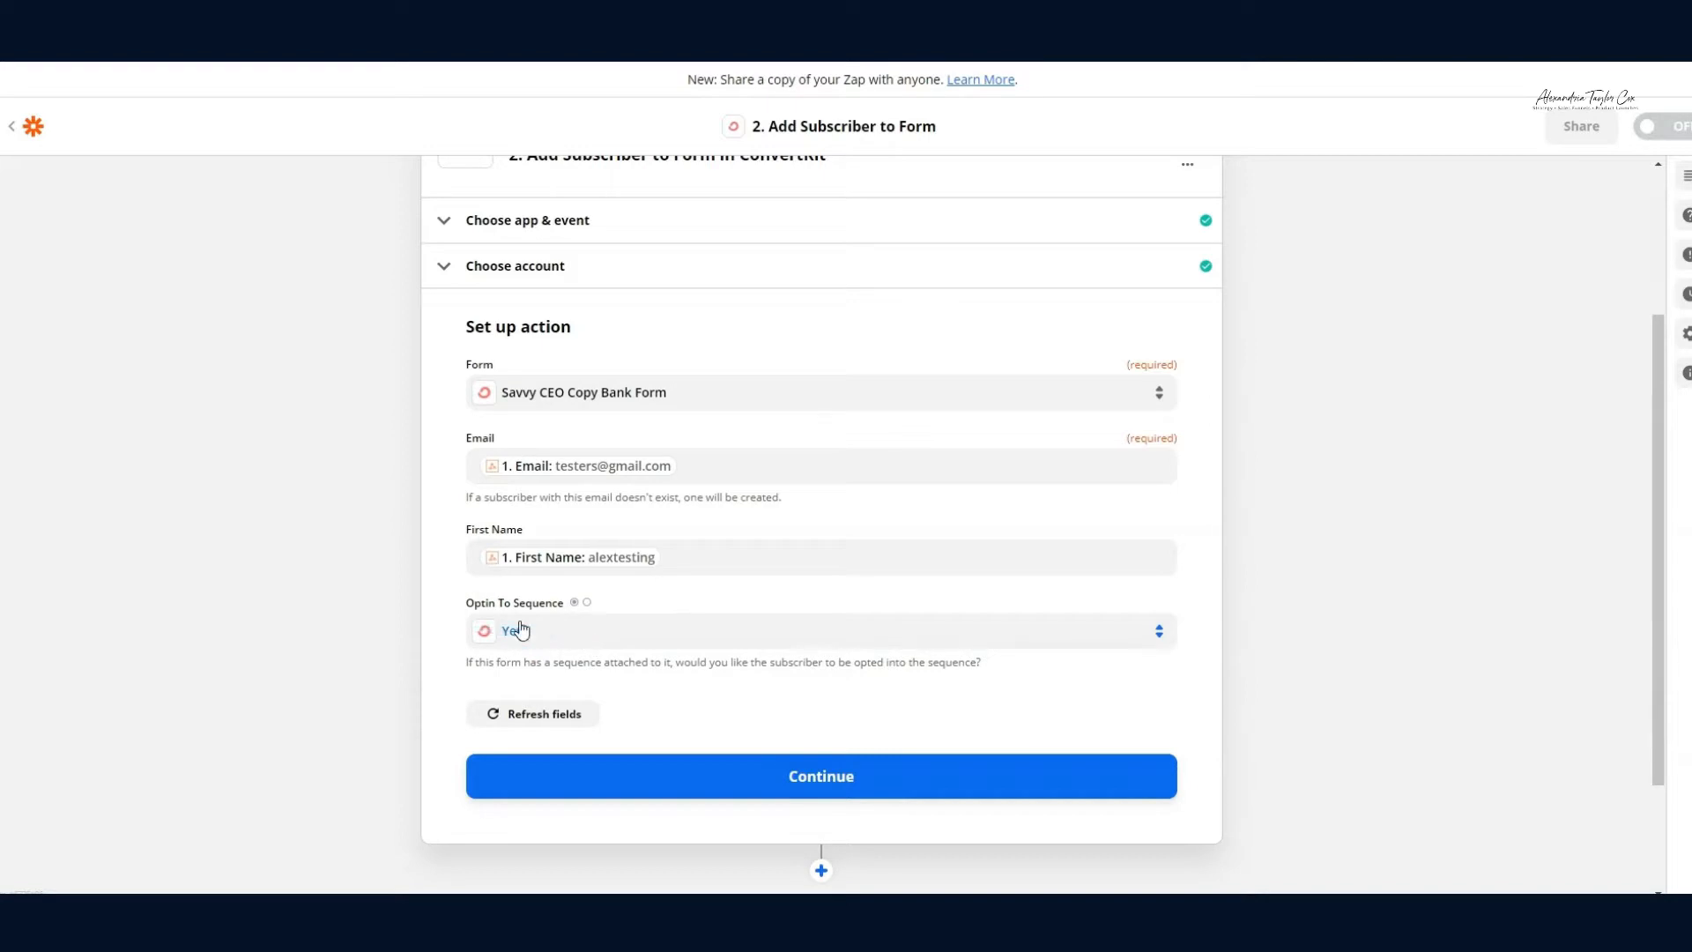
Step: Finish the action setup and run Test & Review to send a test subscriber to ConvertKit
click(666, 773)
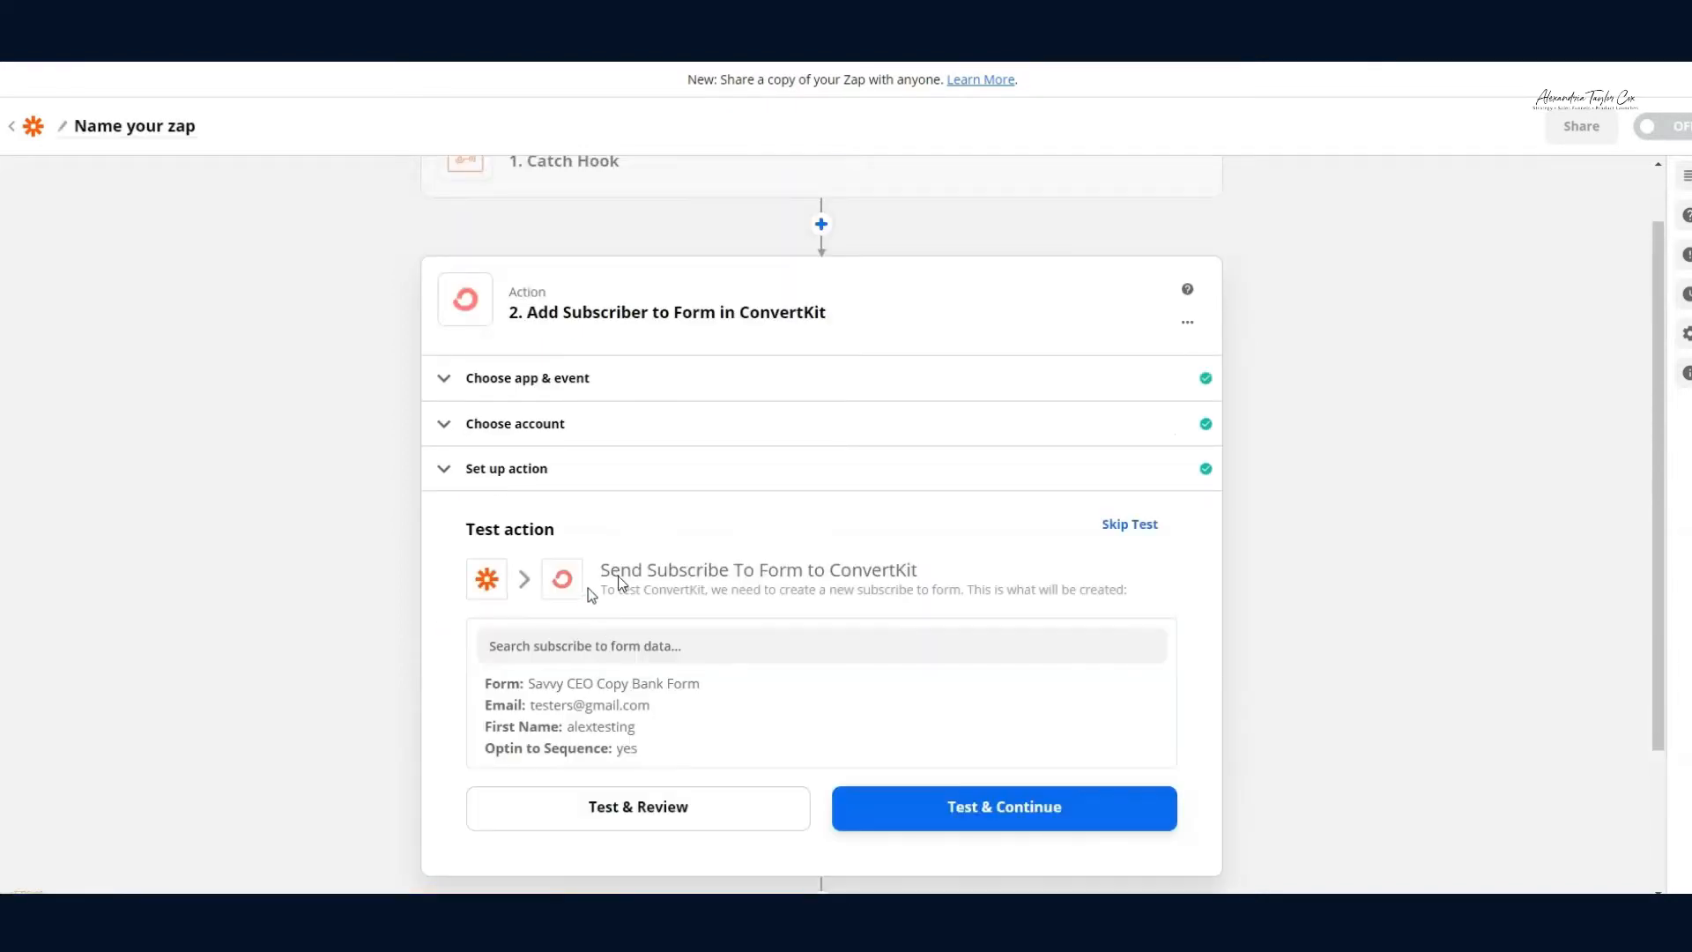
scroll(619, 584, down, 2)
click(615, 641)
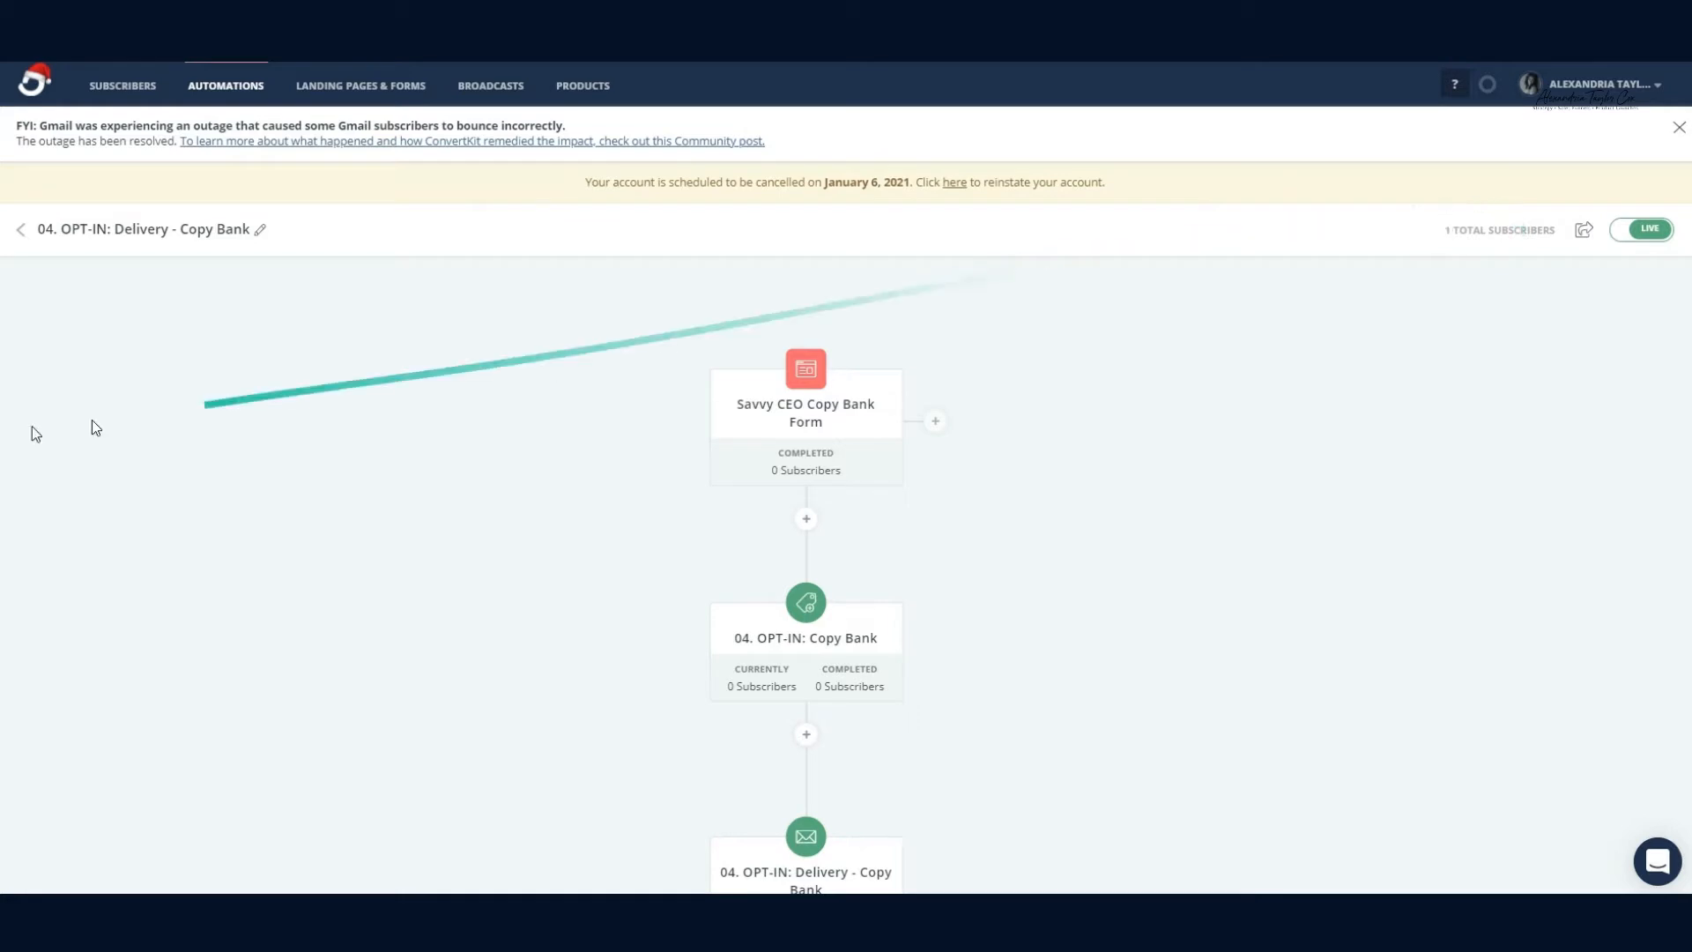
Step: Open the newest test subscriber in ConvertKit and check their automations, including 04. OPT-IN: Delivery - Copy Bank
click(121, 89)
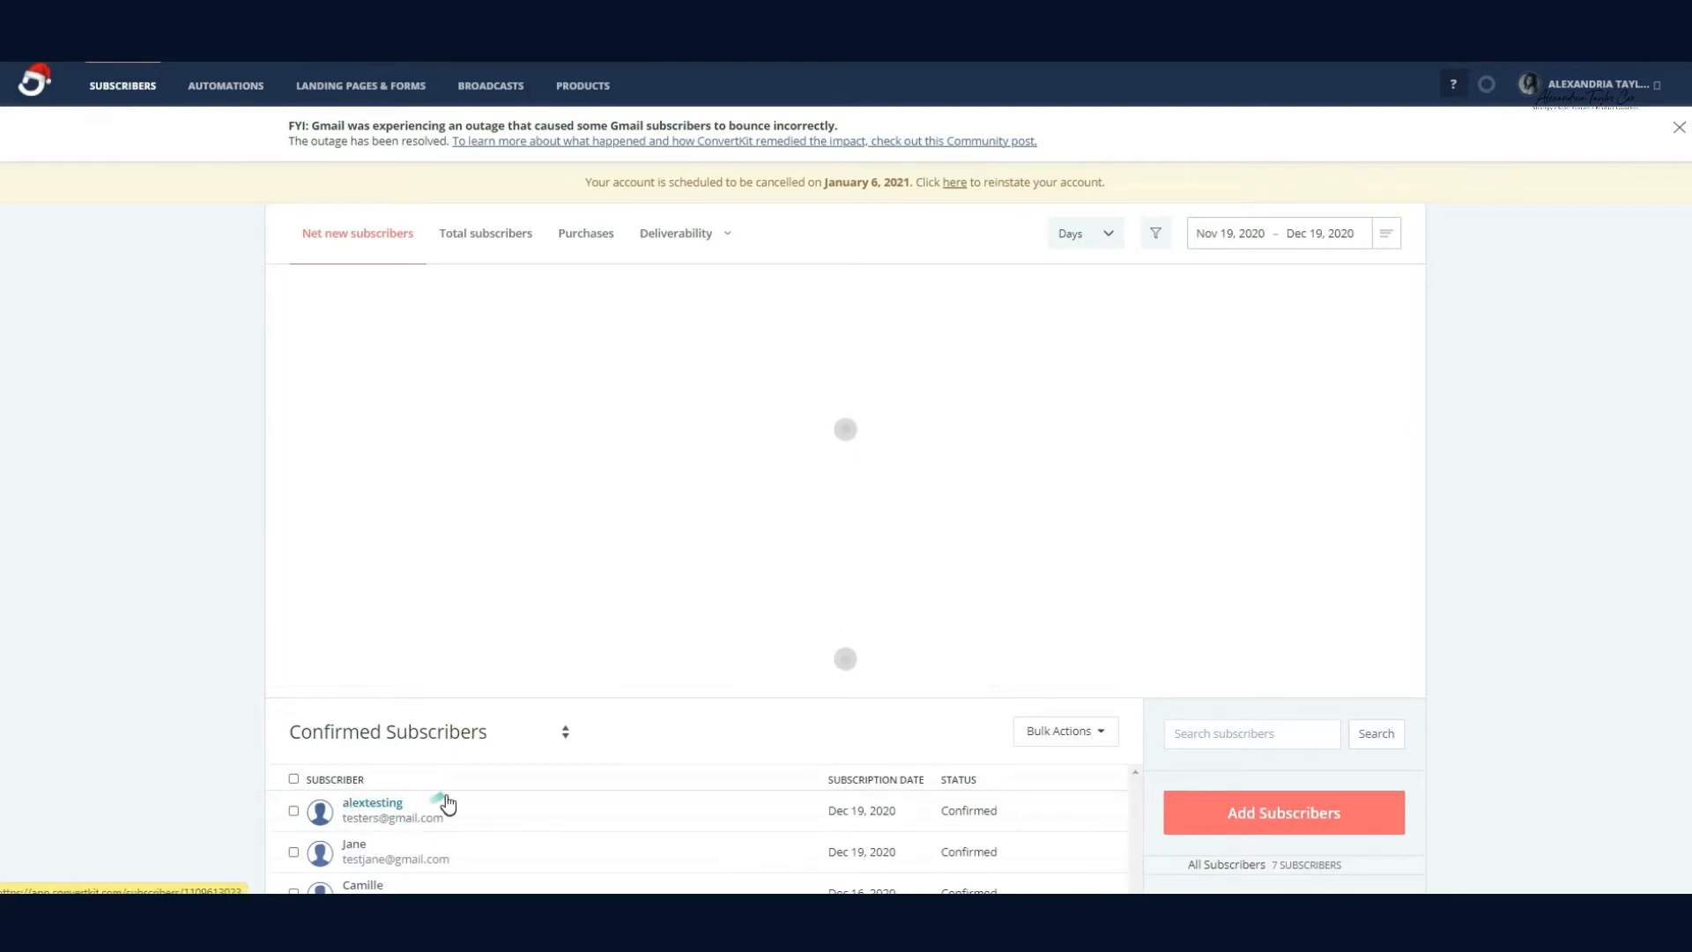
click(373, 803)
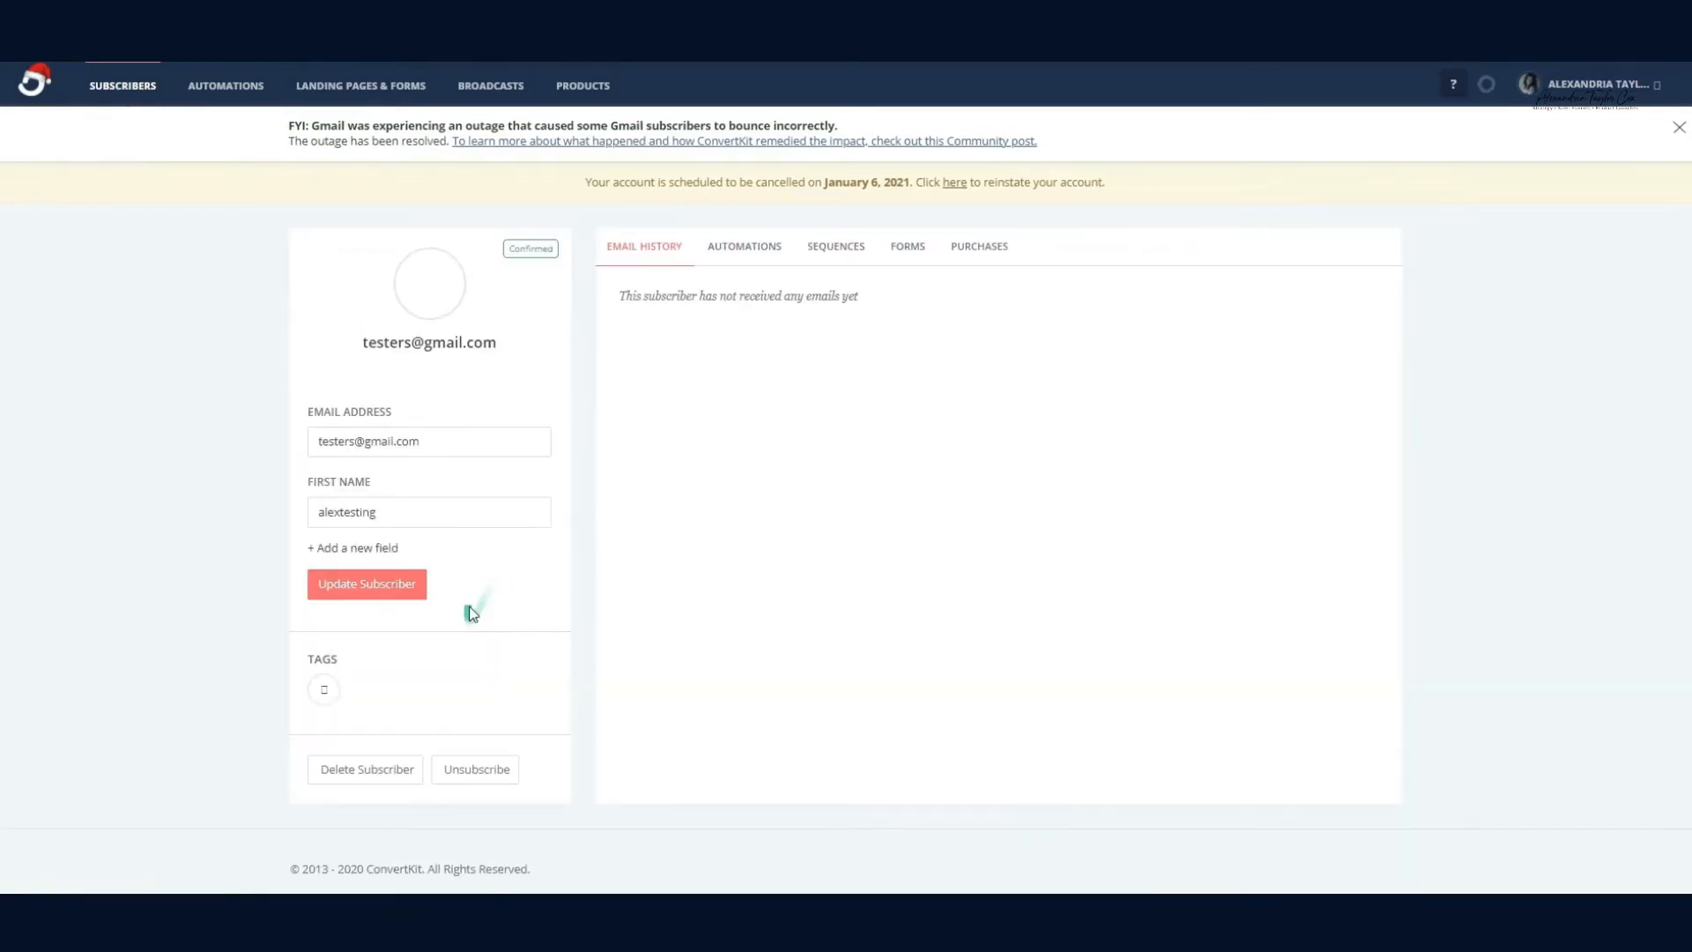
click(747, 251)
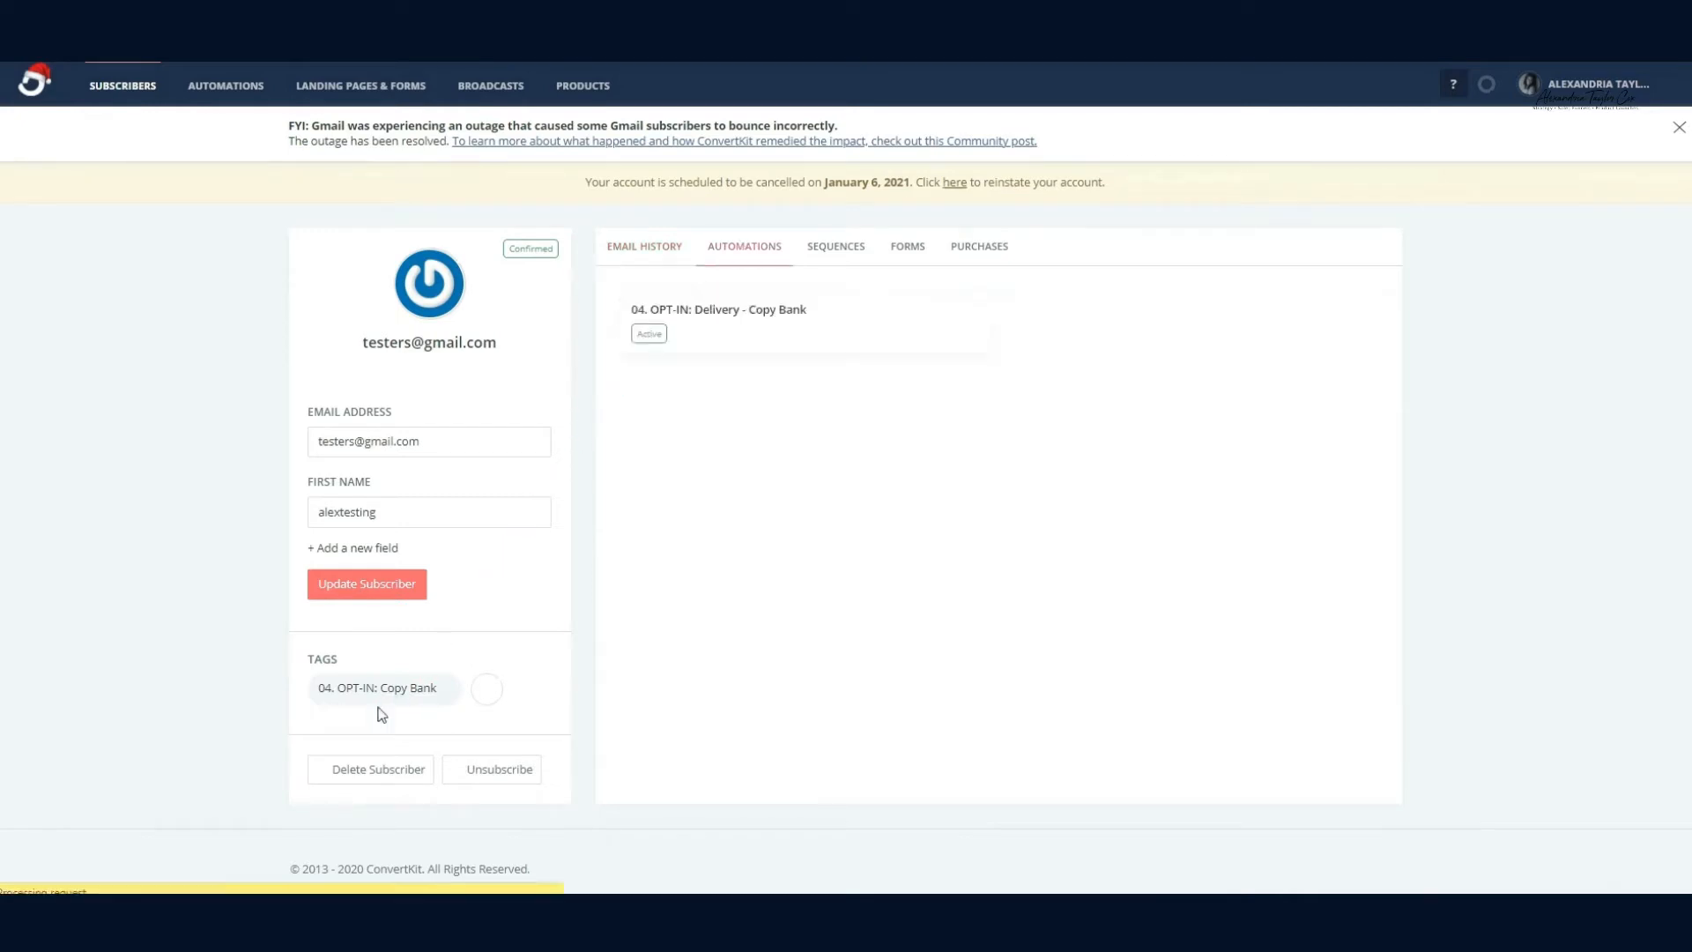